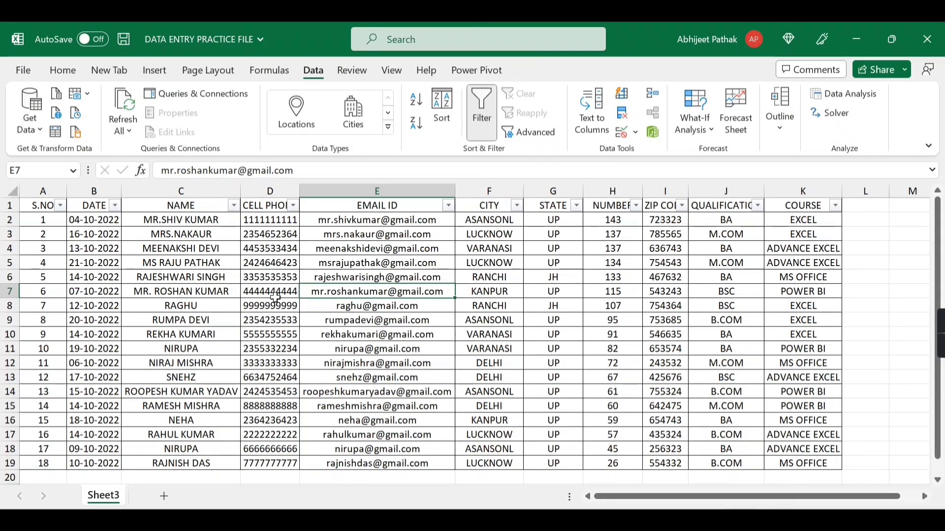
# Step: Look over the table's columns from S.NO to COURSE and the entries of the first record
pyautogui.click(271, 234)
pyautogui.click(42, 206)
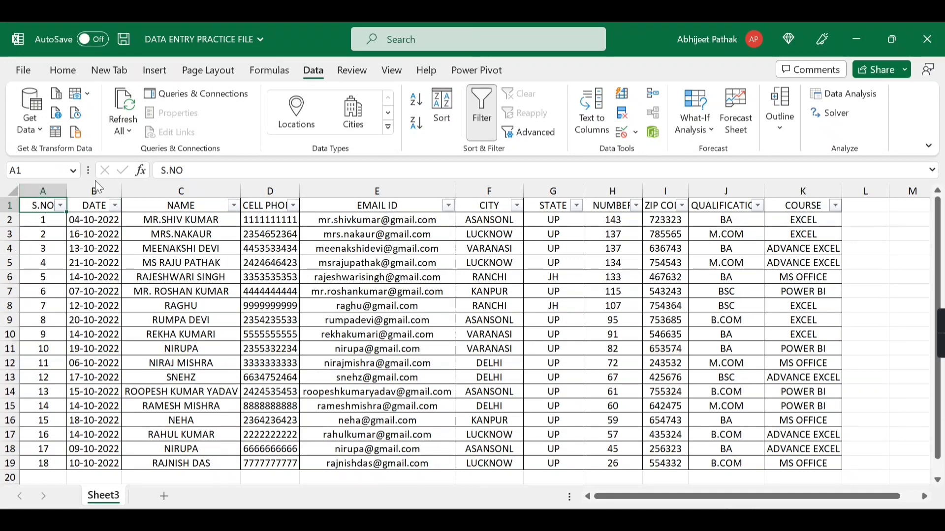
pyautogui.click(171, 182)
pyautogui.click(269, 190)
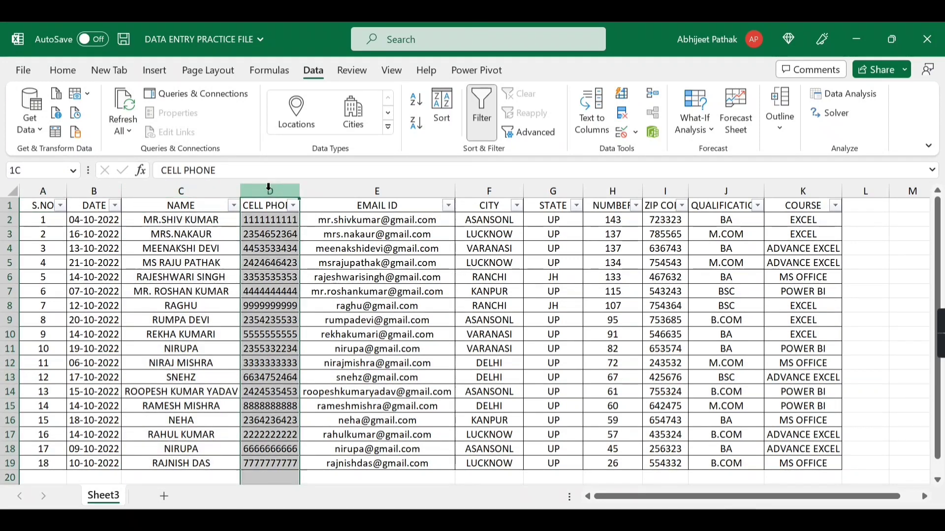
pyautogui.click(354, 190)
pyautogui.click(517, 190)
pyautogui.click(573, 190)
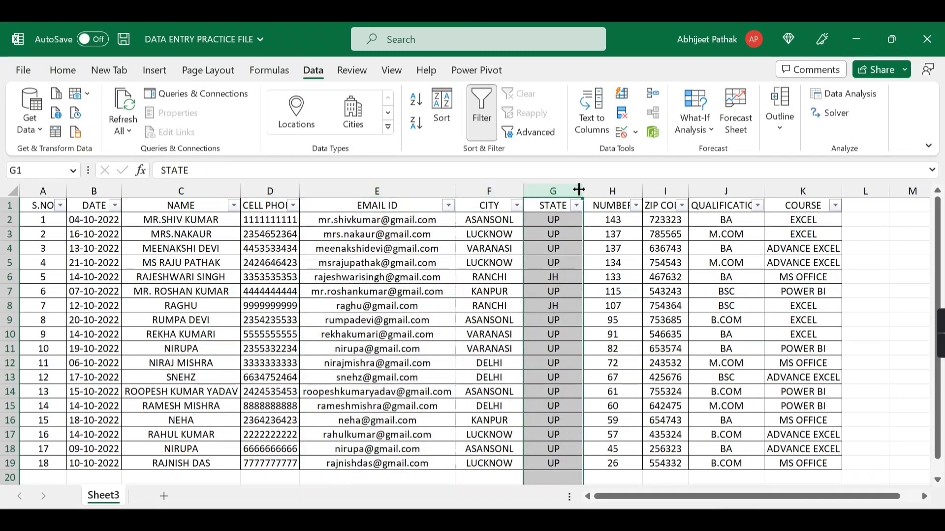
pyautogui.click(637, 189)
pyautogui.click(661, 190)
pyautogui.click(802, 190)
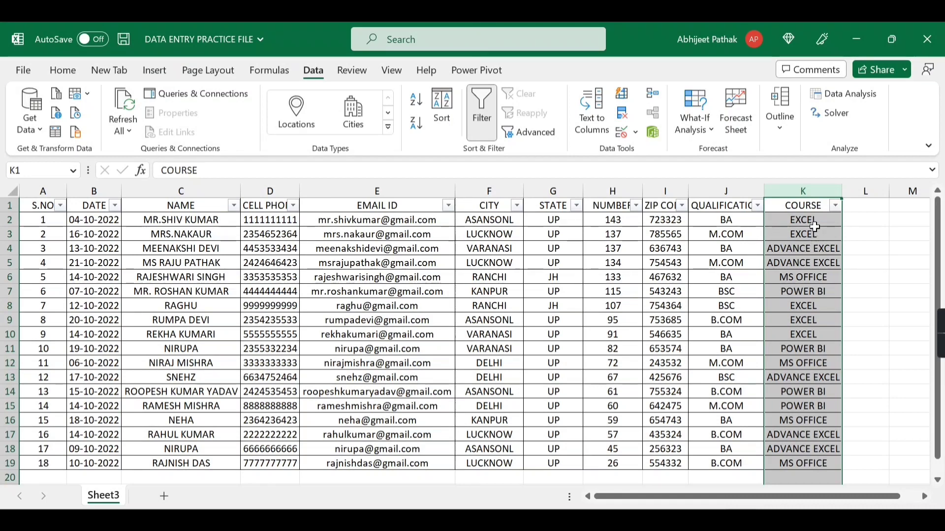
pyautogui.click(814, 224)
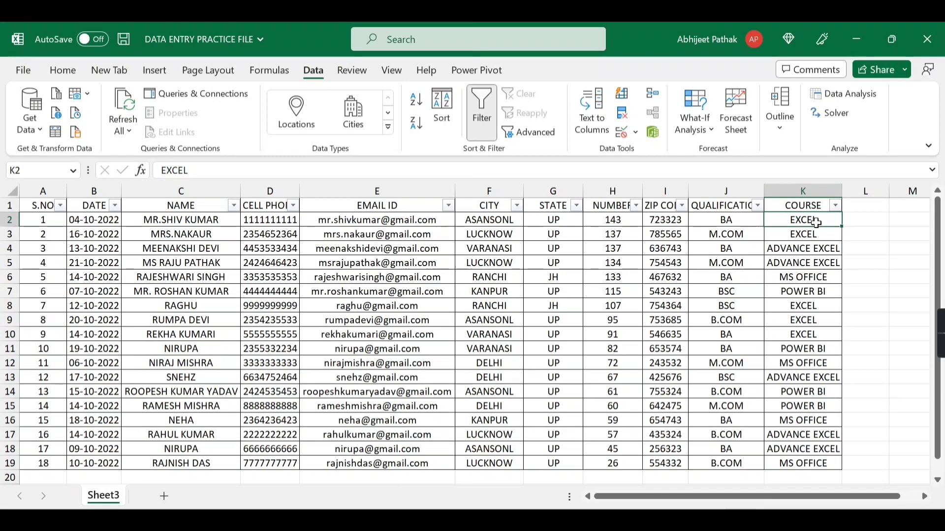
pyautogui.click(217, 219)
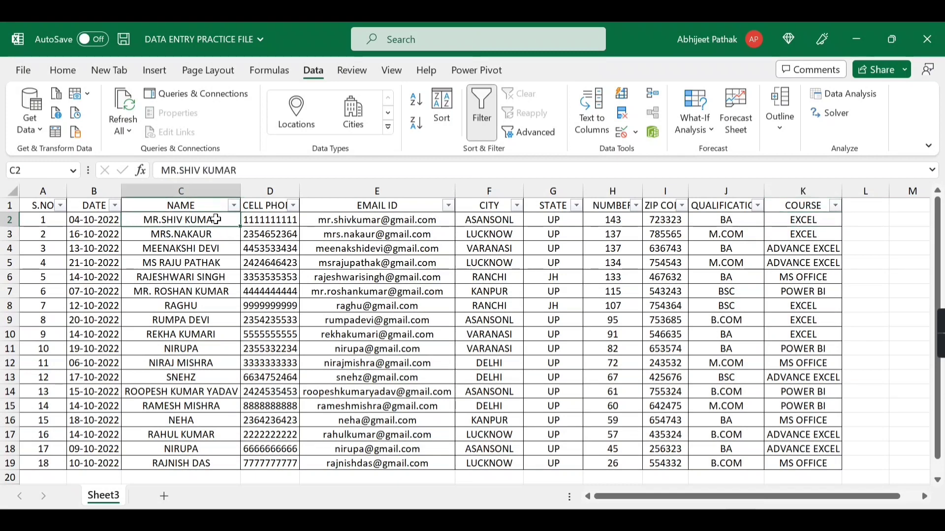
pyautogui.click(480, 226)
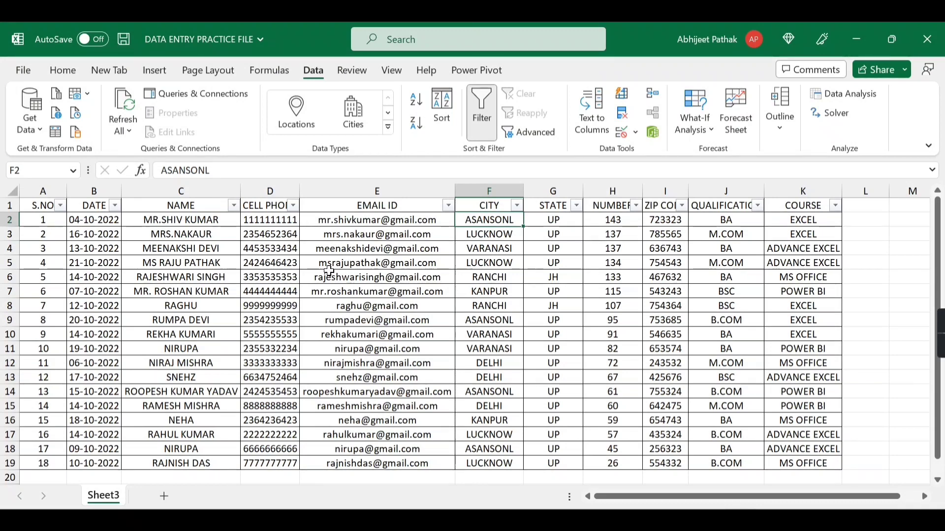
# Step: Examine the headers and entries of the DATE and NAME columns
pyautogui.click(107, 260)
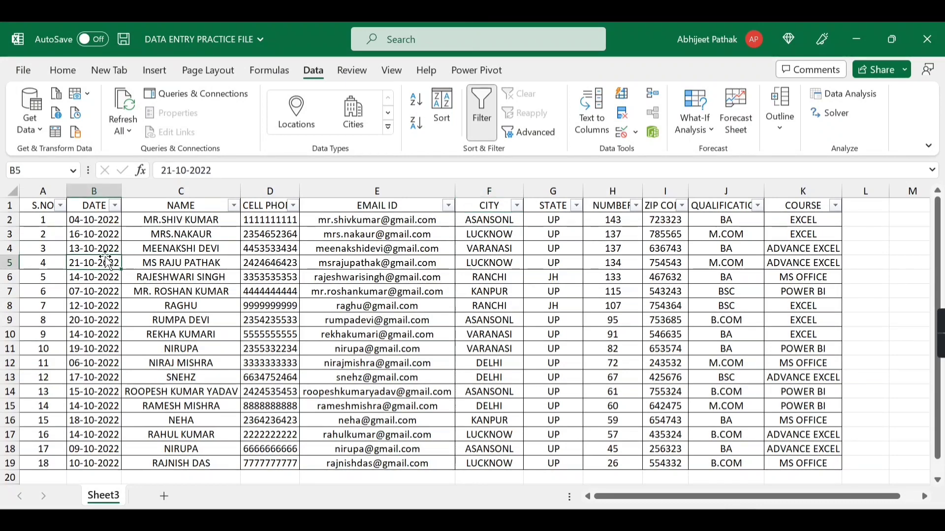
pyautogui.click(94, 206)
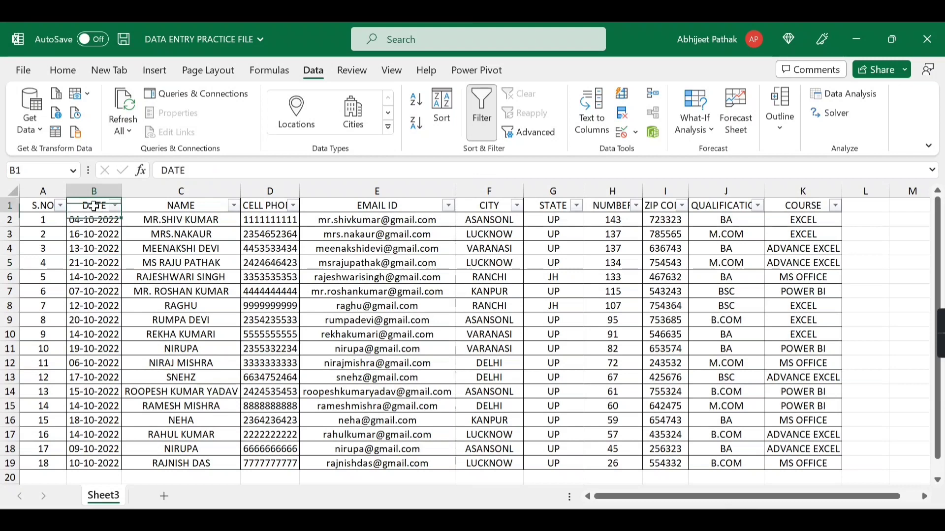
pyautogui.click(101, 222)
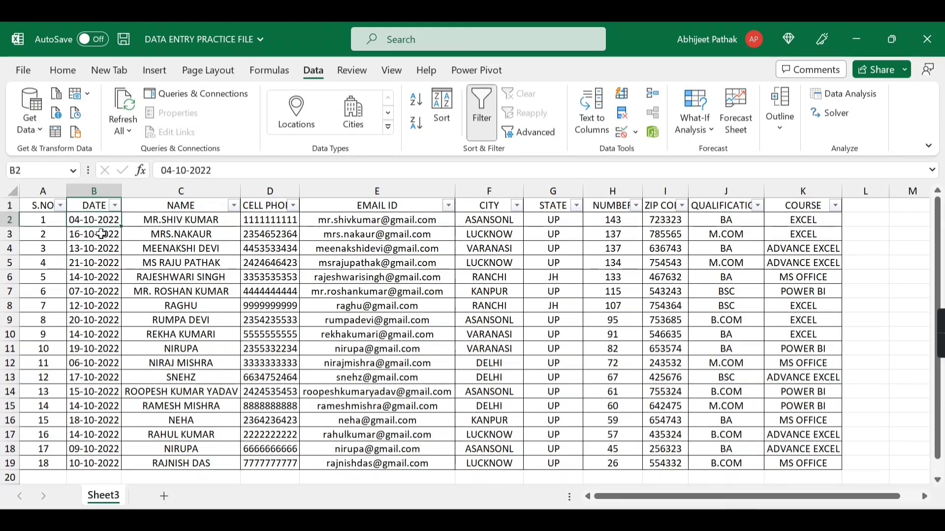
pyautogui.click(101, 235)
pyautogui.click(99, 250)
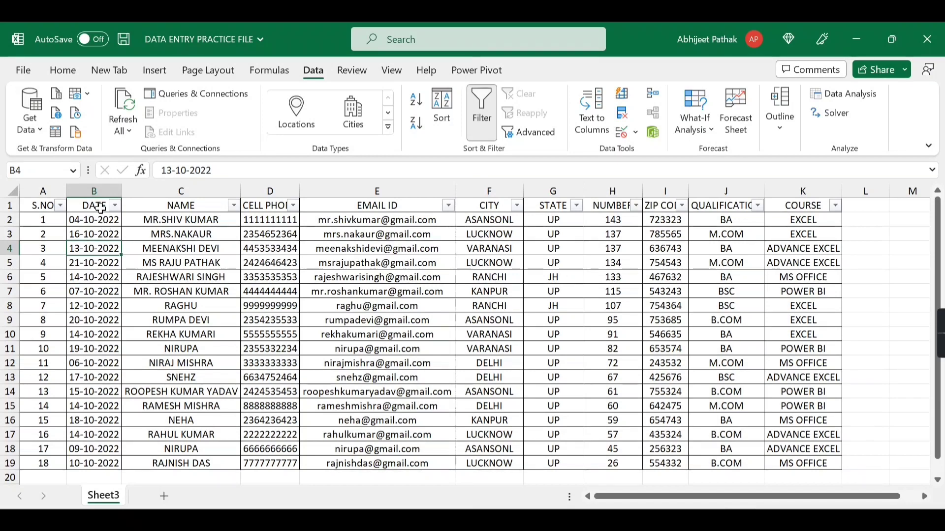
pyautogui.click(99, 208)
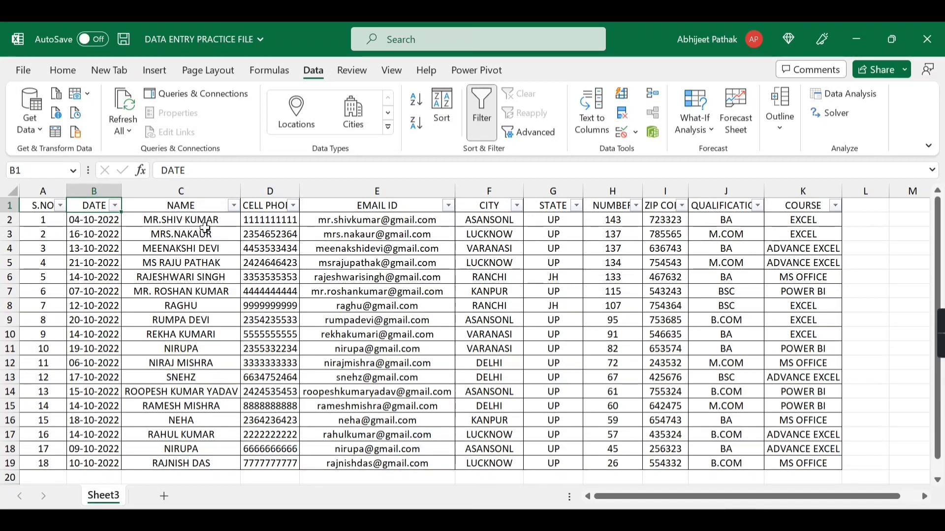
pyautogui.click(207, 226)
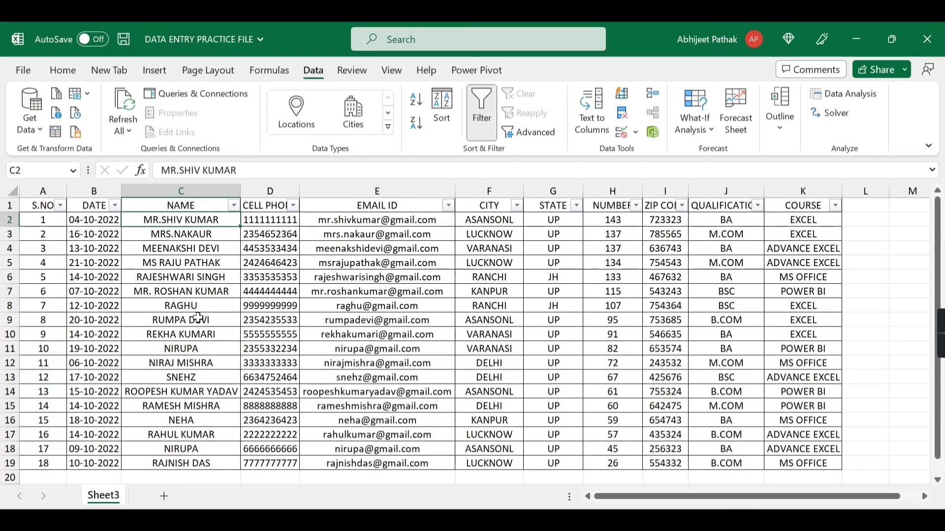
pyautogui.click(211, 205)
# Step: Toggle the filters on the table's header row off and on, ending with them removed
pyautogui.click(476, 124)
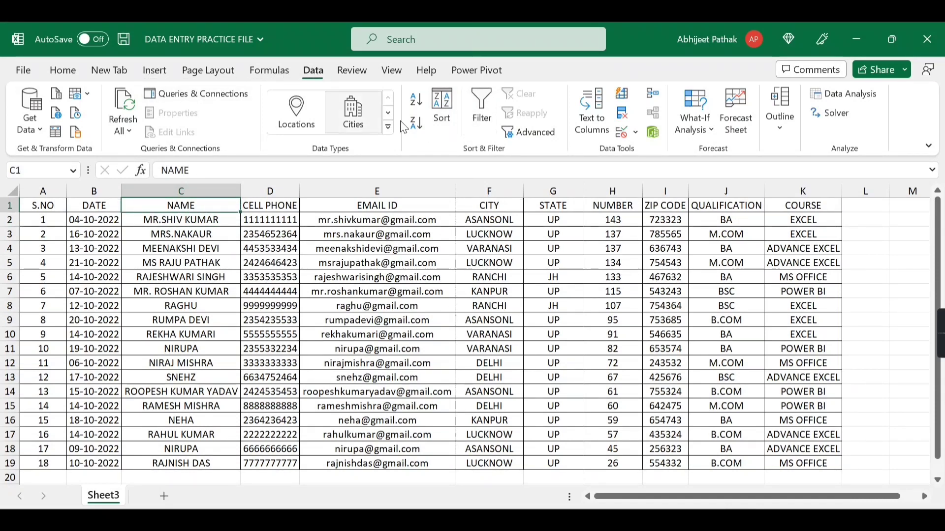
pyautogui.click(484, 109)
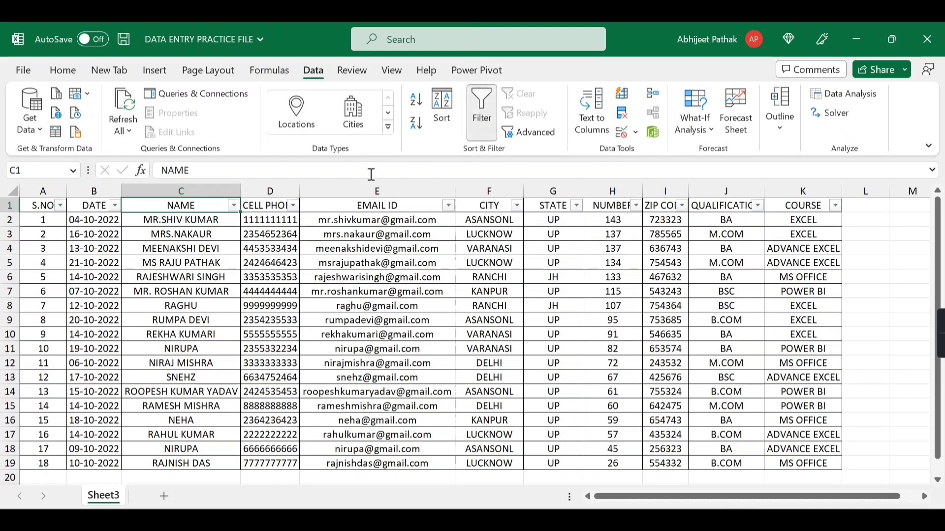
pyautogui.click(483, 116)
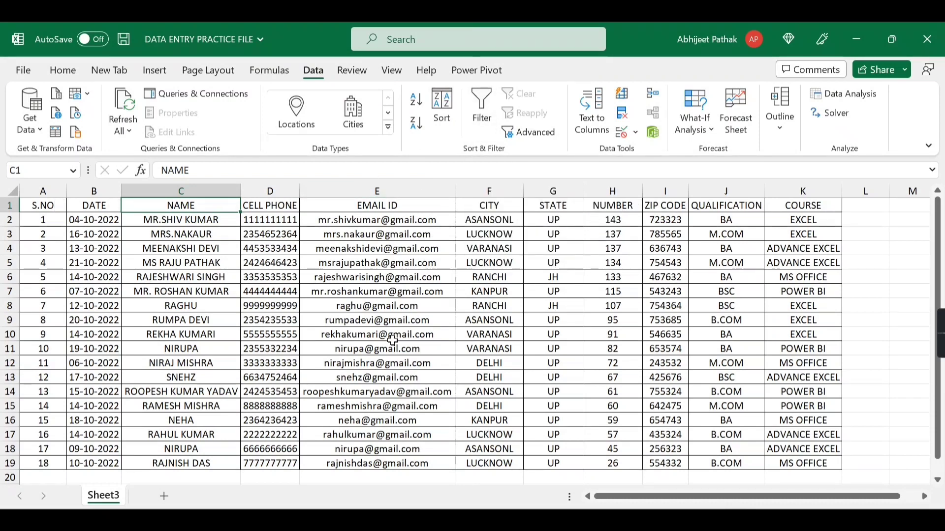
pyautogui.hotkey('ctrl', 'shift', 'l')
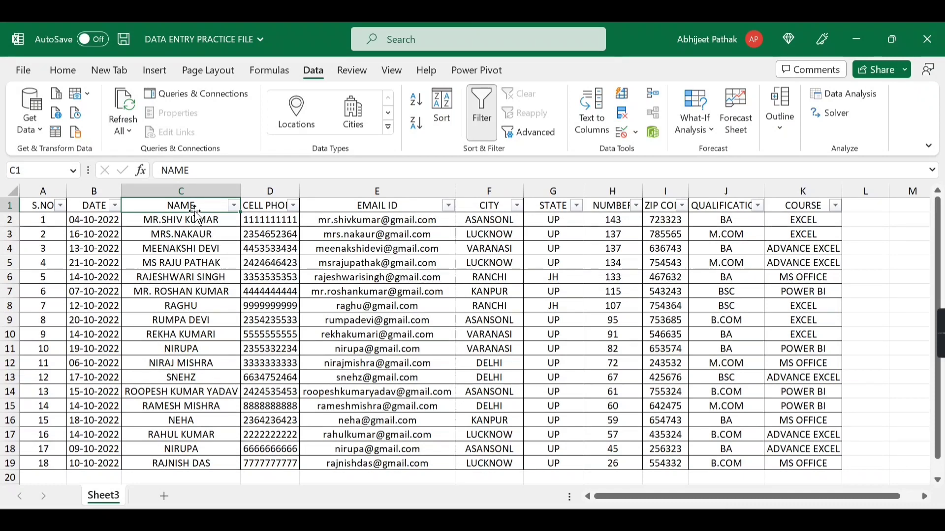
pyautogui.hotkey('ctrl', 'shift', 'l')
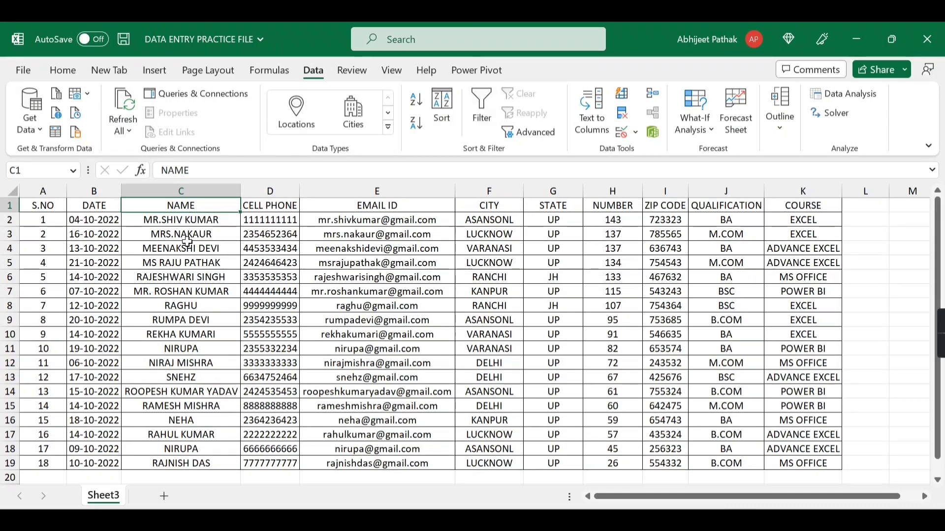
# Step: Select the NAME header cell and apply filters to the table's header row
pyautogui.click(185, 251)
pyautogui.click(168, 206)
pyautogui.click(86, 206)
pyautogui.click(183, 206)
pyautogui.click(278, 209)
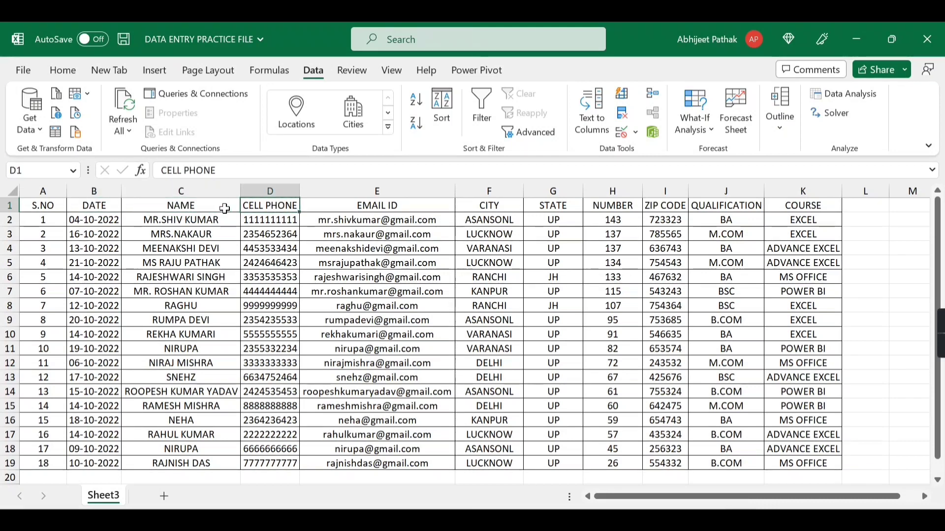
pyautogui.click(213, 207)
pyautogui.hotkey('ctrl', 'shift', 'l')
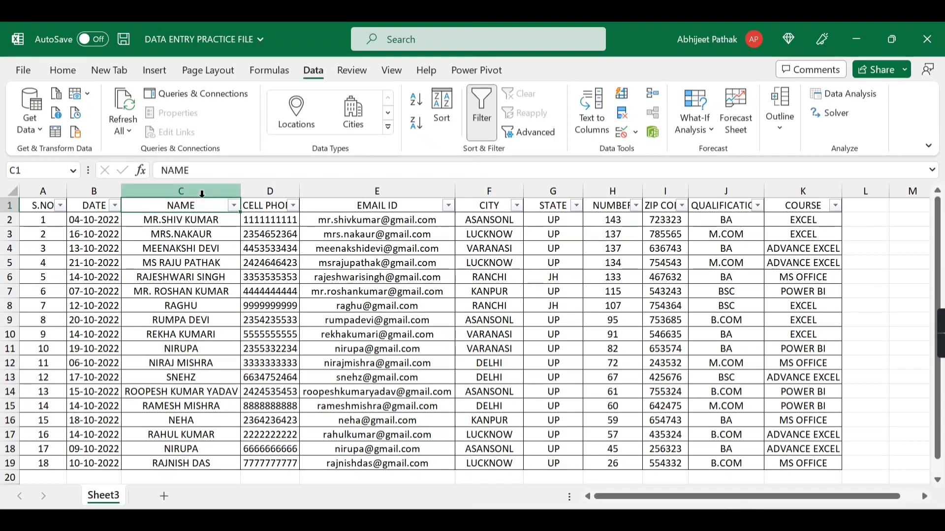
# Step: Sort the table by the NAME column from A to Z and undo that sort
pyautogui.click(203, 192)
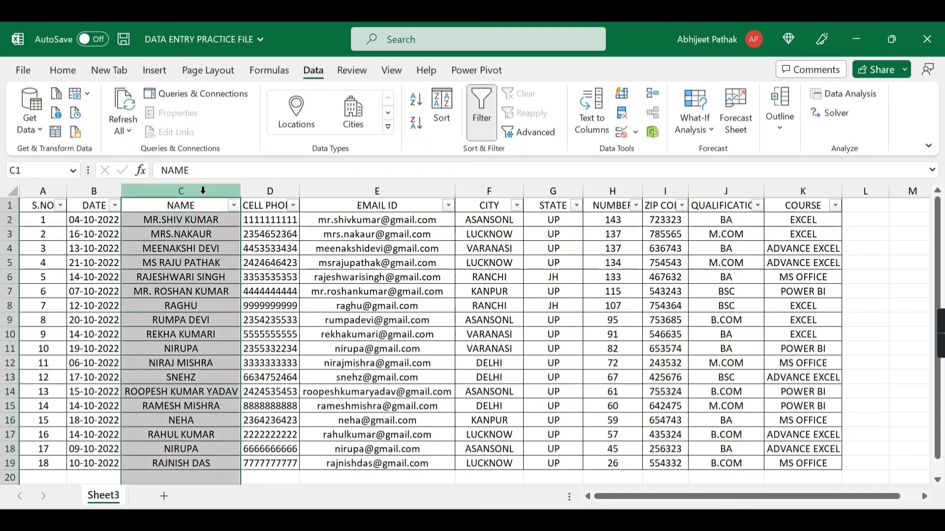
pyautogui.click(208, 222)
pyautogui.click(235, 206)
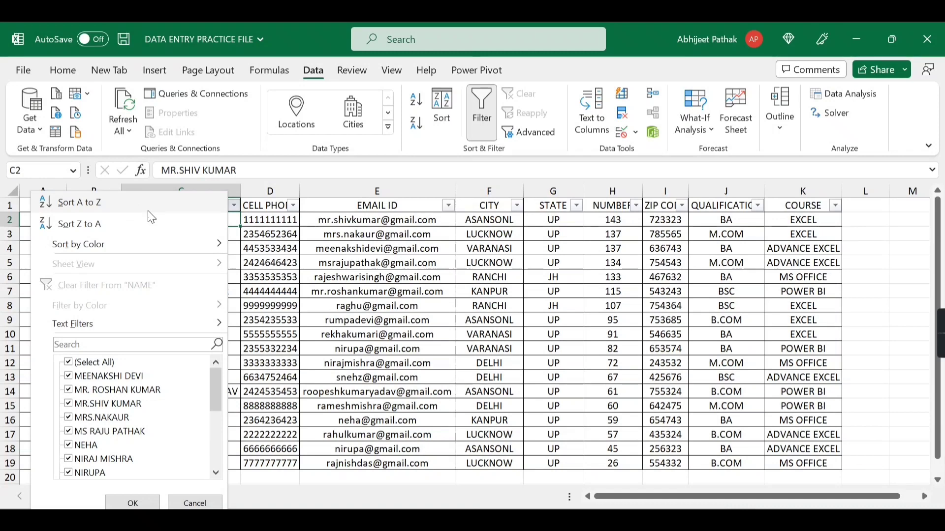
pyautogui.click(359, 255)
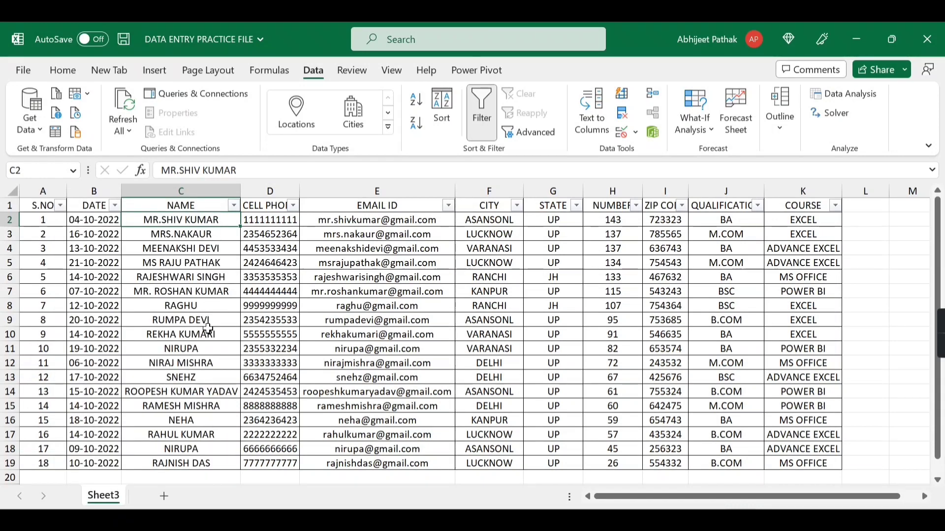
pyautogui.click(234, 206)
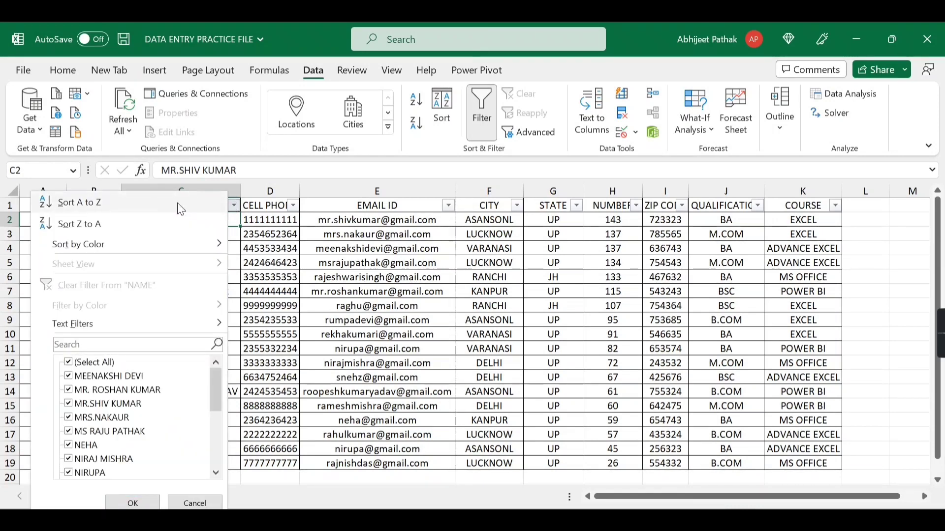
pyautogui.click(178, 203)
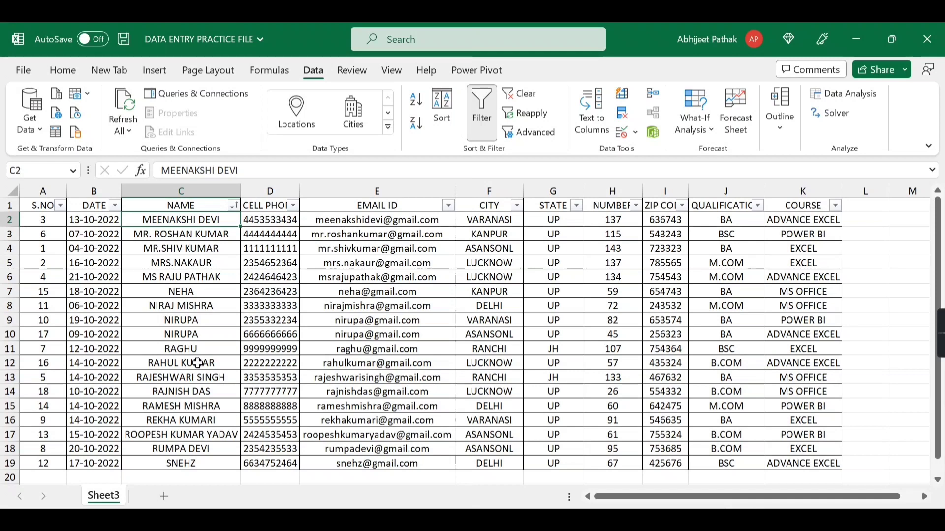
pyautogui.hotkey('ctrl', 'z')
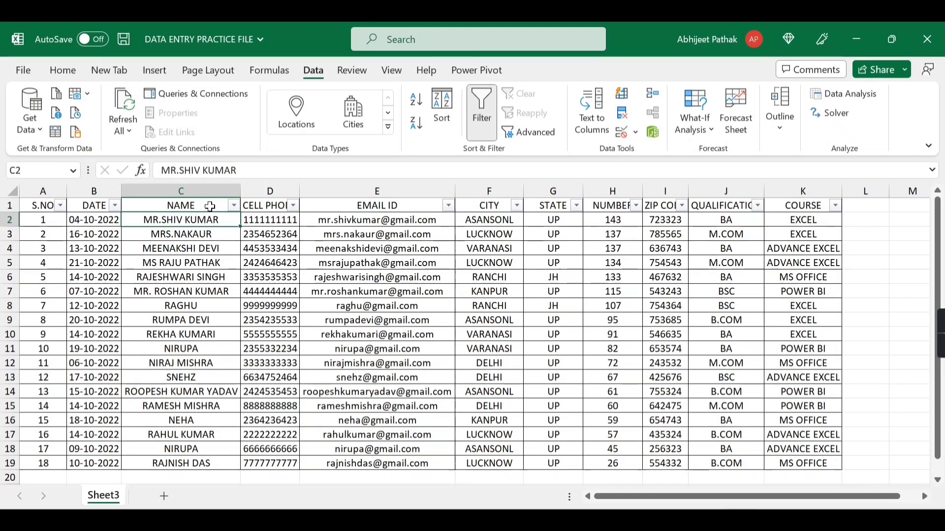
# Step: Sort the table alphabetically by the NAME column in A to Z order
pyautogui.click(209, 206)
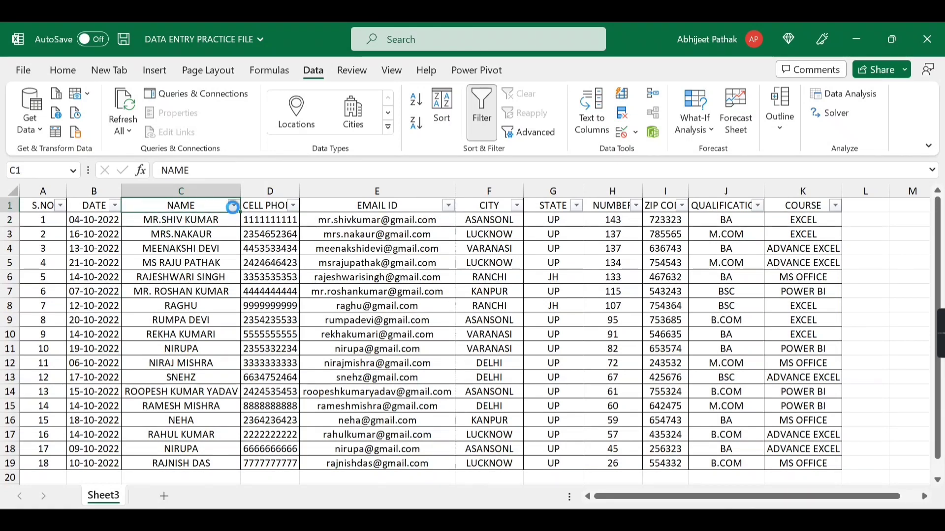
pyautogui.click(233, 207)
pyautogui.click(178, 205)
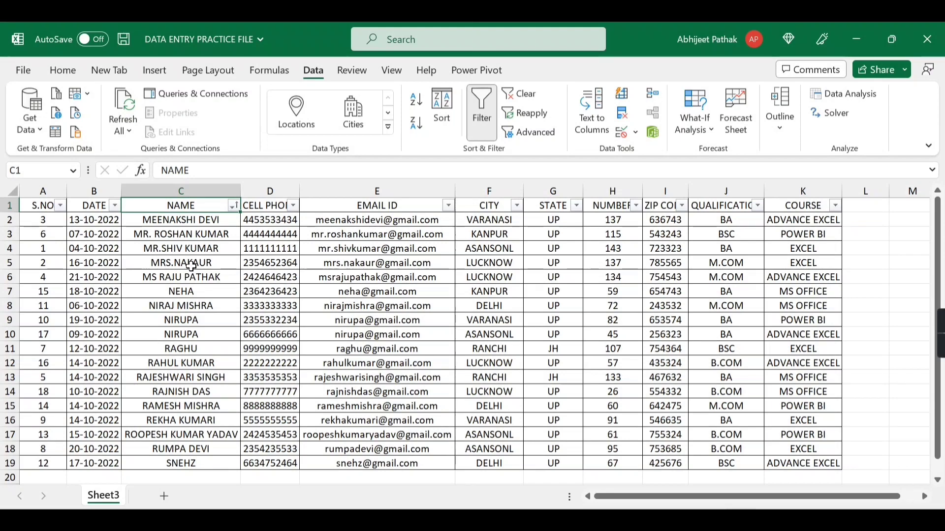
# Step: Reverse the record order by sorting the NAME column from Z to A
pyautogui.click(221, 321)
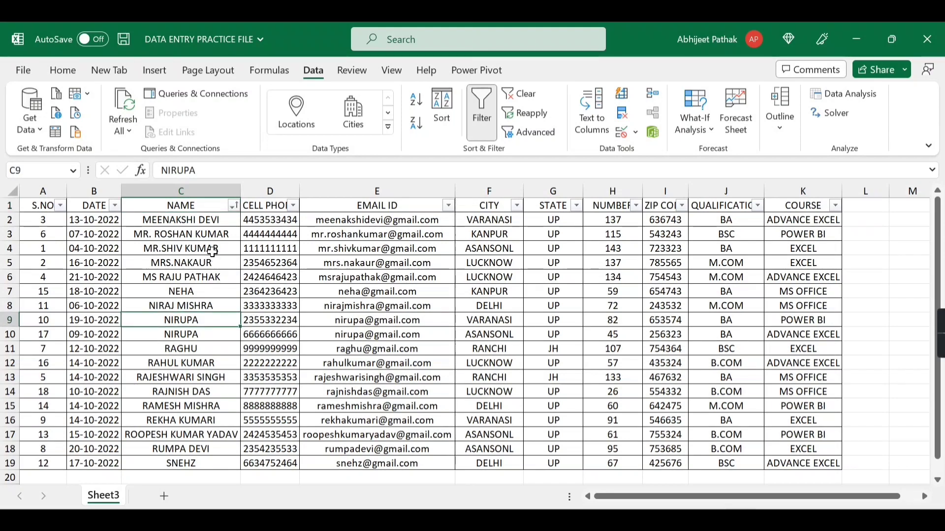
pyautogui.click(180, 338)
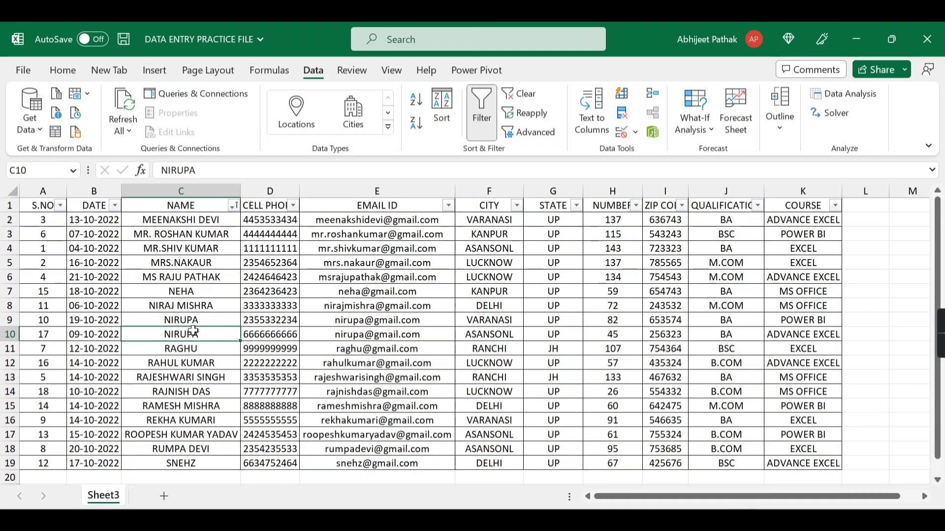
pyautogui.click(231, 206)
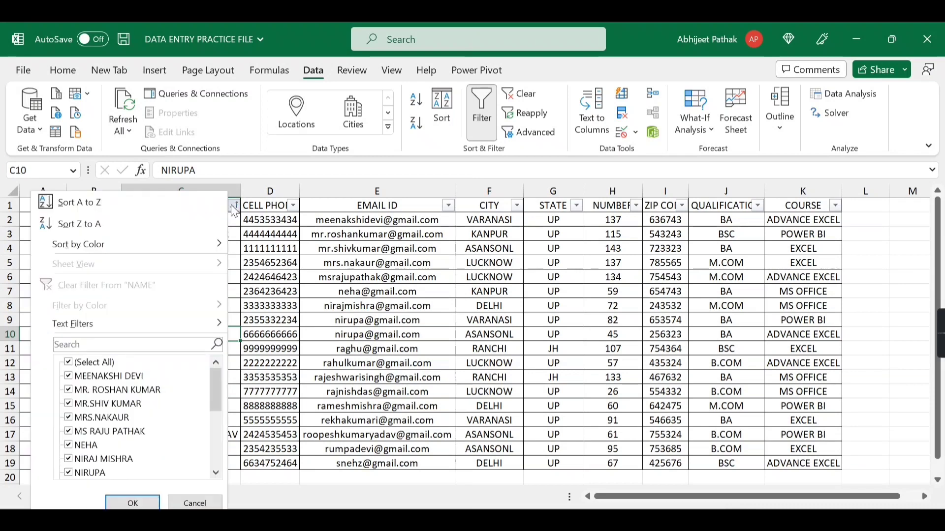
pyautogui.click(99, 229)
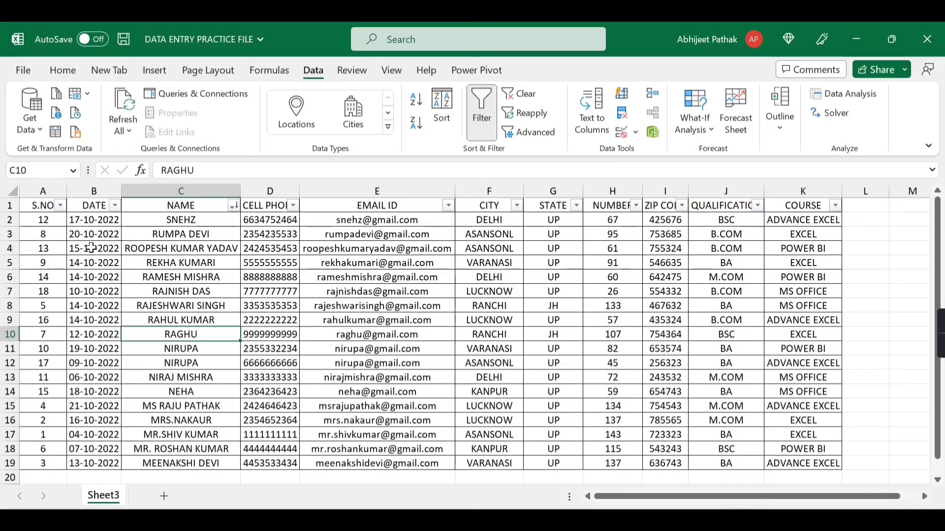
# Step: Sort the records by the NAME column back into A to Z order
pyautogui.click(212, 222)
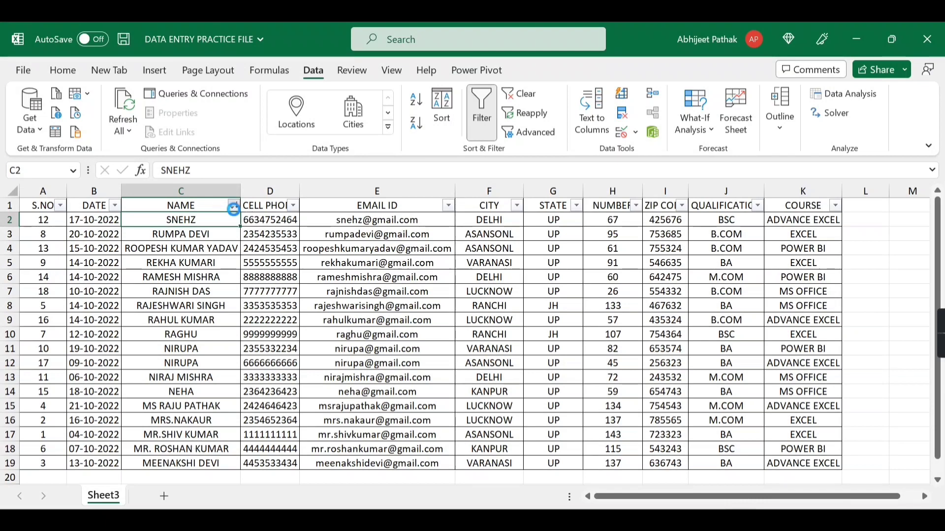
pyautogui.click(234, 207)
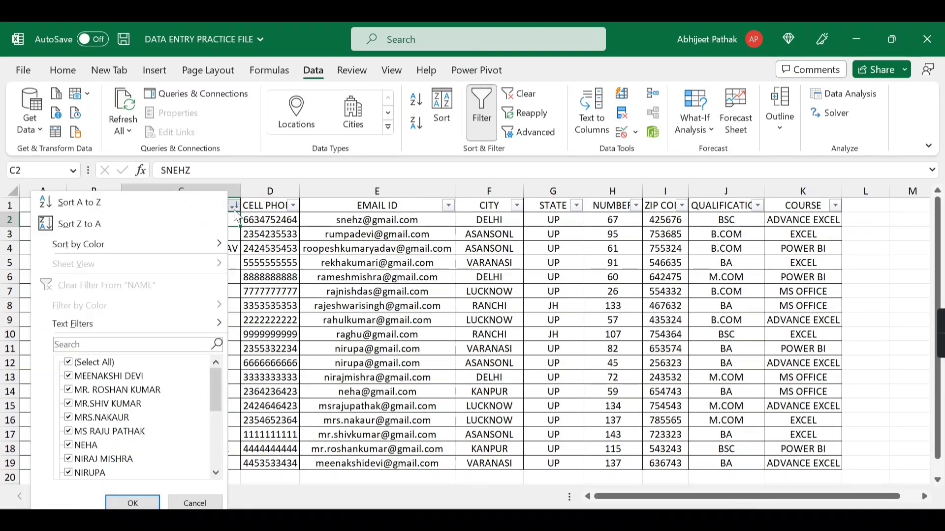
pyautogui.click(119, 206)
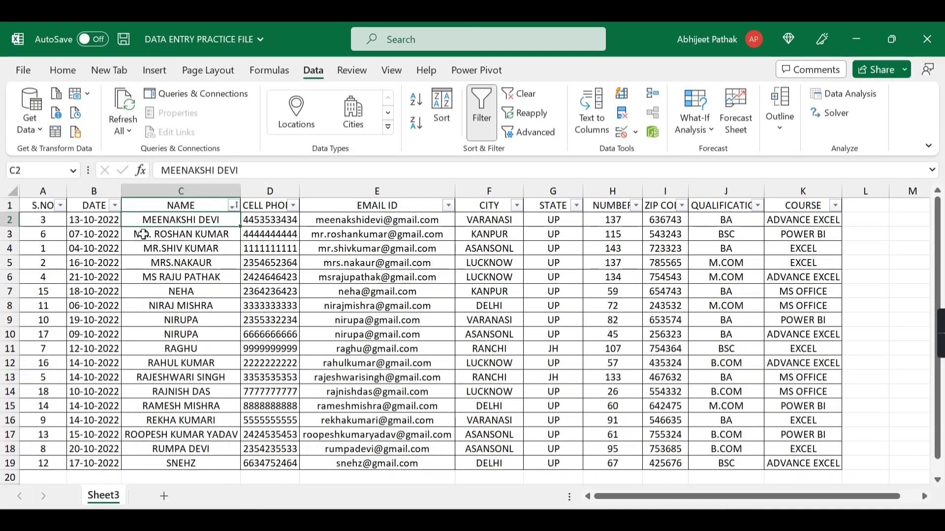
pyautogui.click(235, 207)
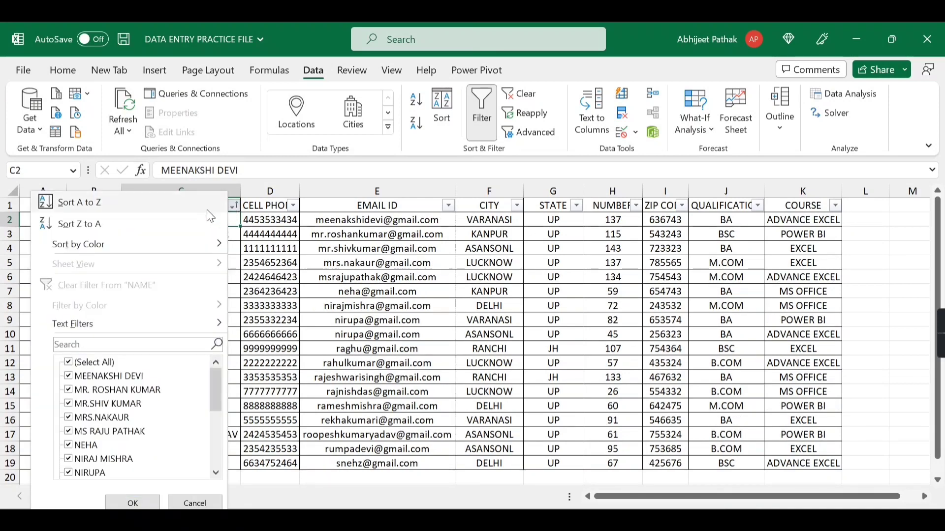
pyautogui.moveTo(150, 250)
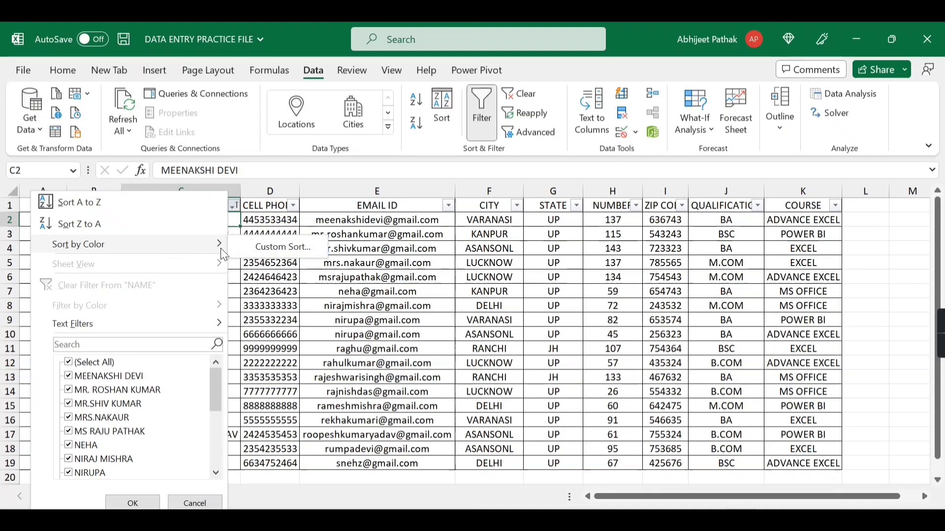
pyautogui.click(356, 241)
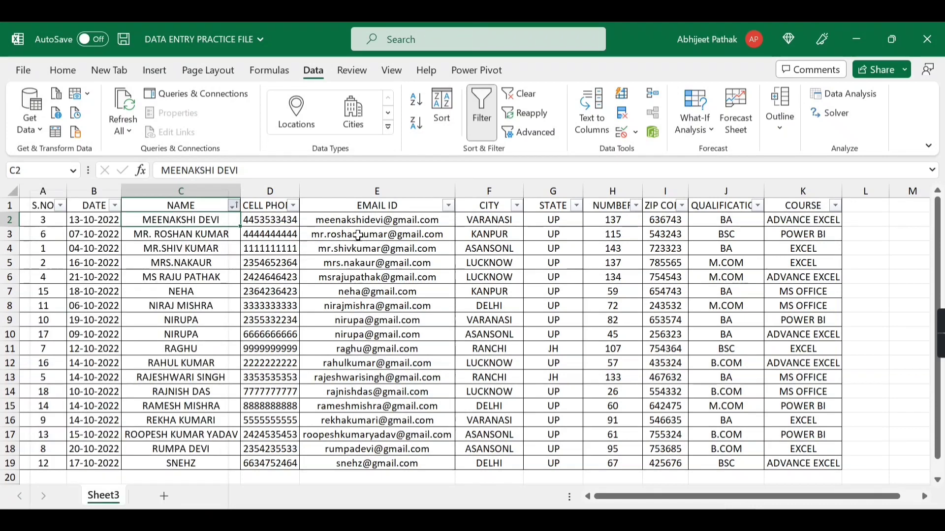
# Step: Fill the NAME cells C6, C13 and C17 with yellow
pyautogui.click(69, 70)
pyautogui.click(241, 122)
pyautogui.click(183, 377)
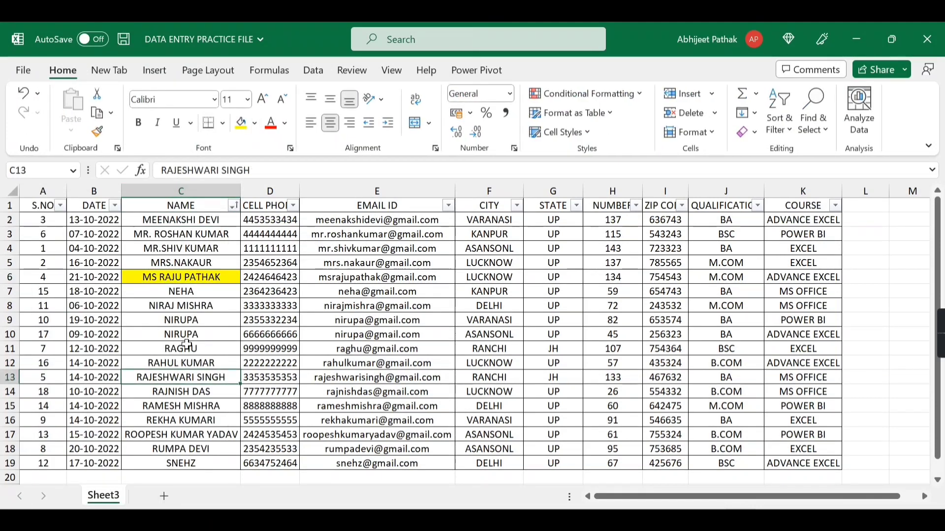
pyautogui.click(238, 129)
pyautogui.click(208, 433)
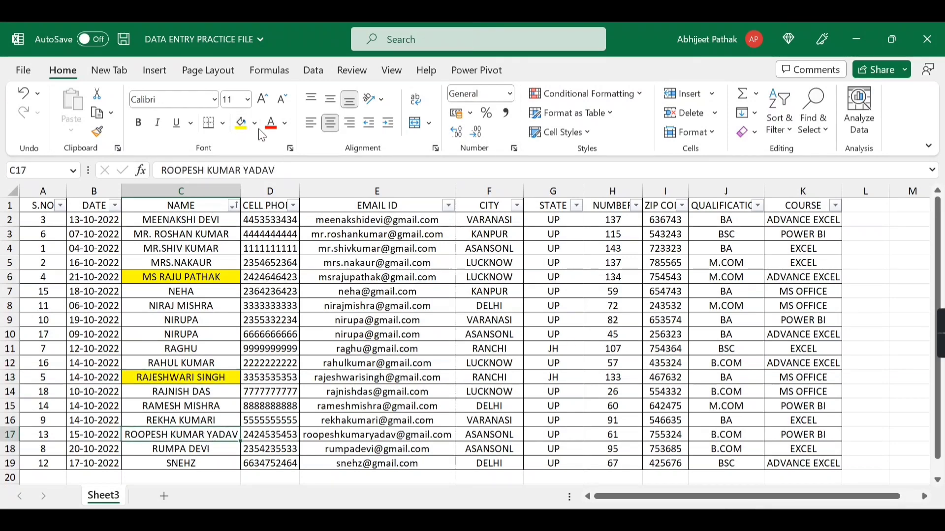
pyautogui.click(241, 123)
# Step: Sort the NAME column by cell color with the yellow cells on top
pyautogui.click(215, 246)
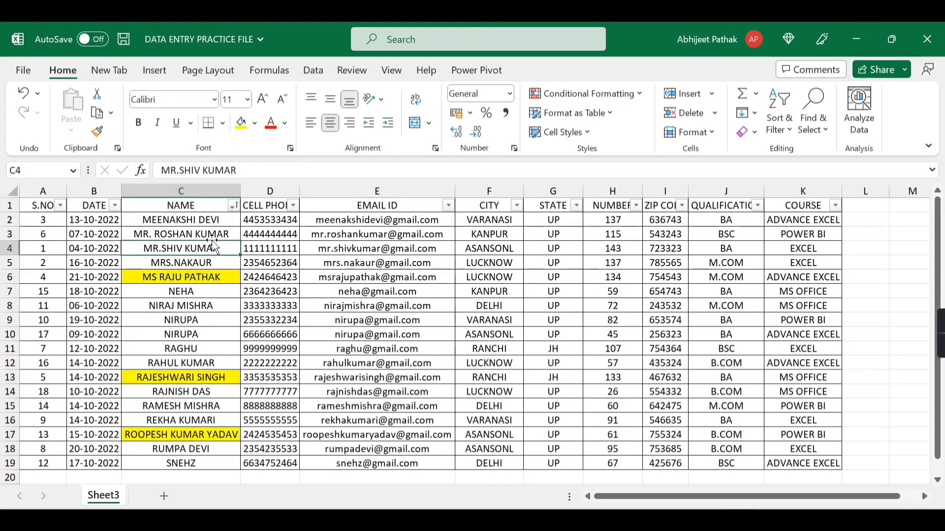
pyautogui.click(235, 208)
pyautogui.moveTo(179, 243)
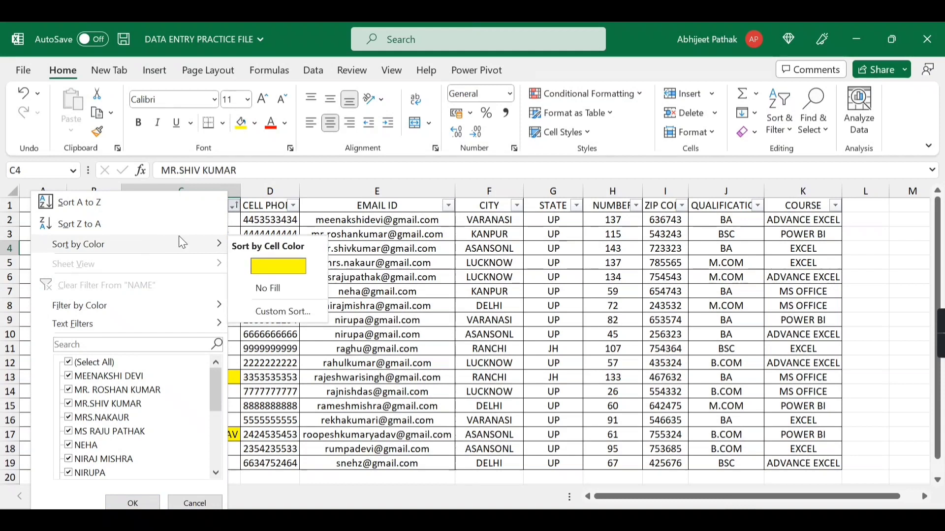
pyautogui.click(274, 267)
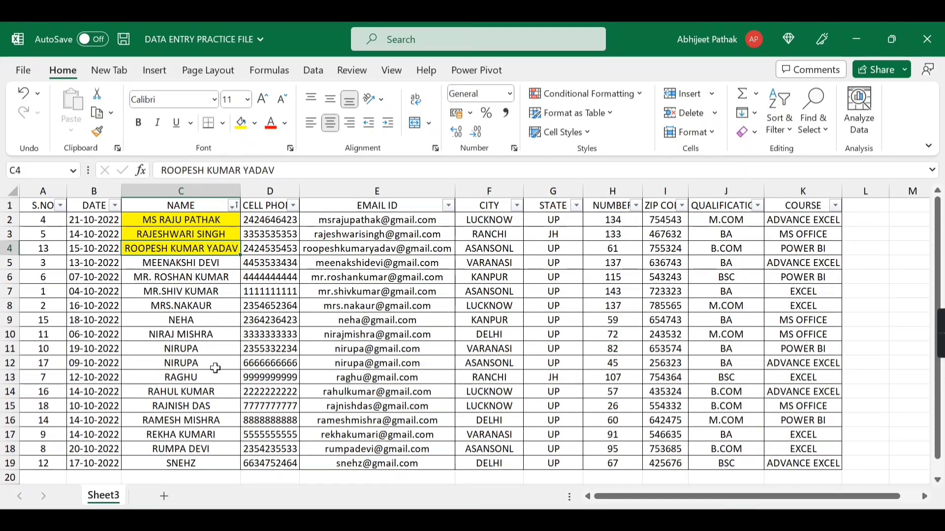
# Step: Sort the NAME column by color with the No Fill cells placed first
pyautogui.click(234, 206)
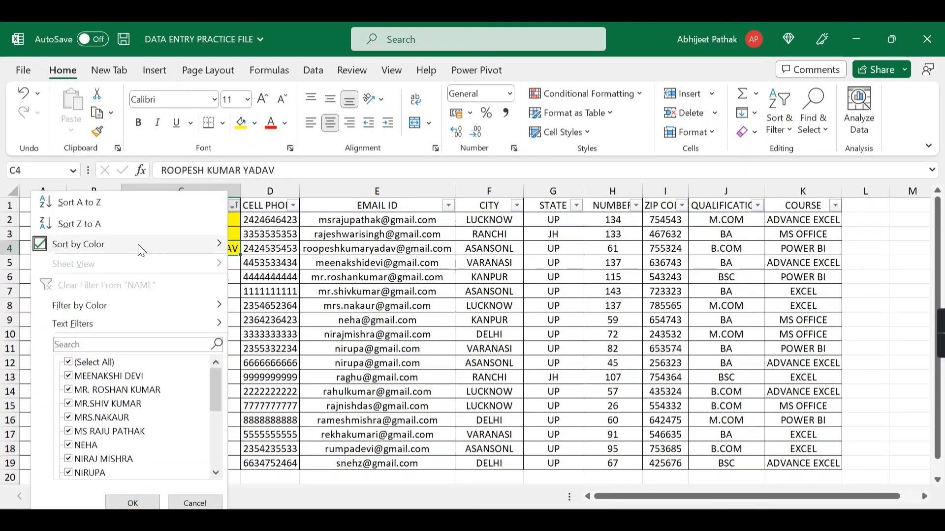
pyautogui.moveTo(138, 244)
pyautogui.click(239, 270)
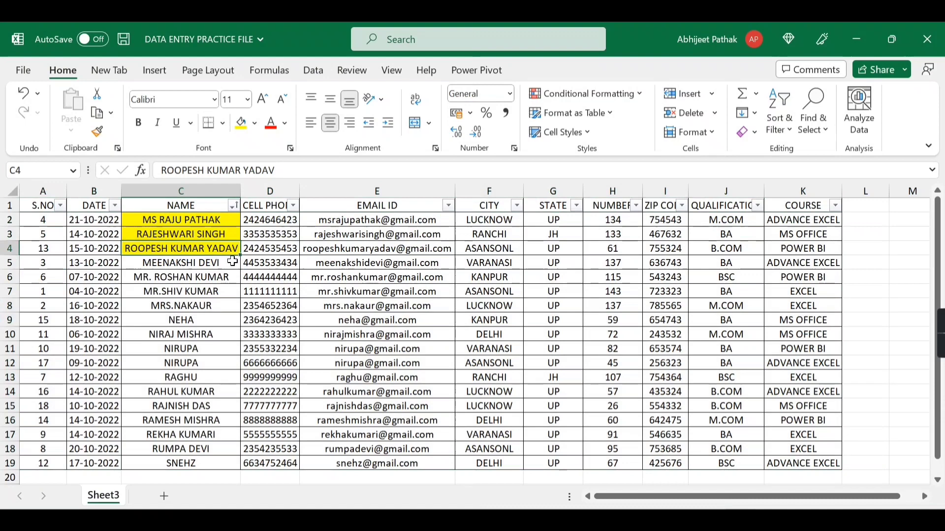
pyautogui.click(233, 206)
pyautogui.moveTo(153, 247)
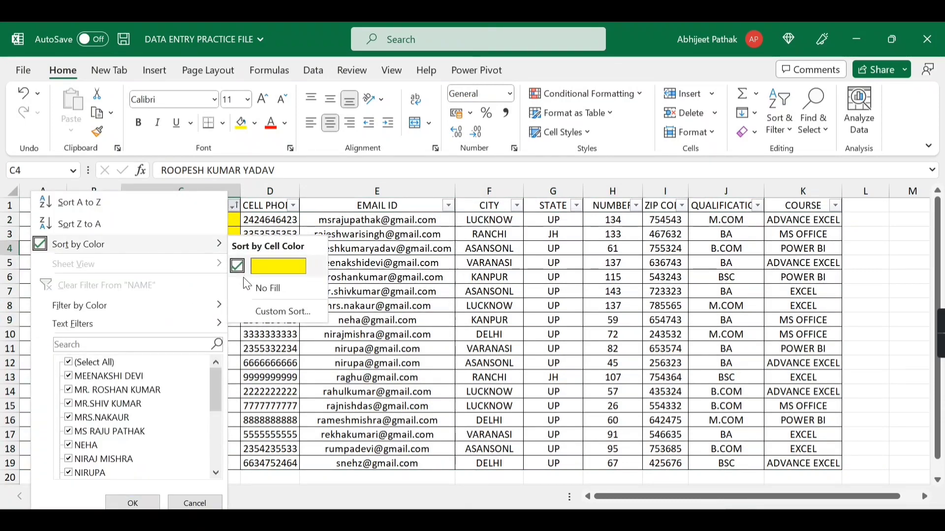
pyautogui.click(272, 294)
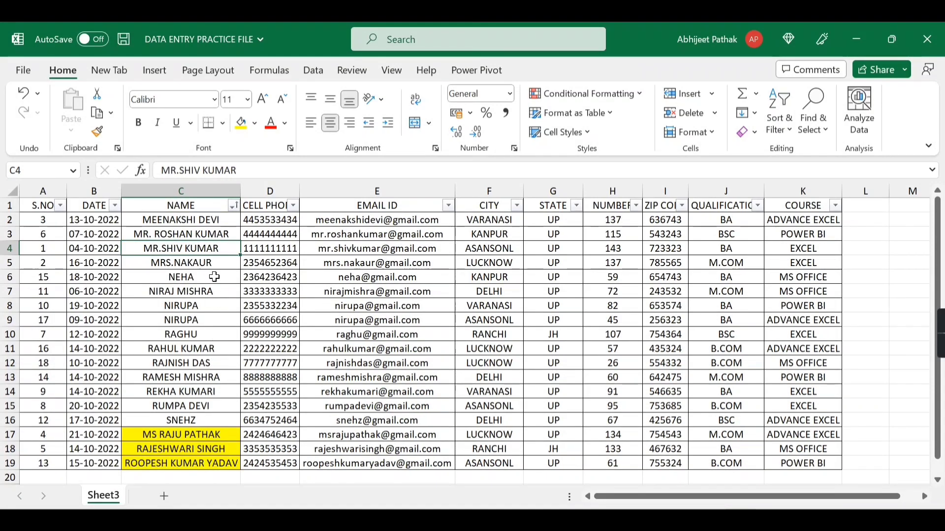
# Step: Undo the No Fill and yellow color sorts on the NAME column
pyautogui.hotkey('ctrl', 'z')
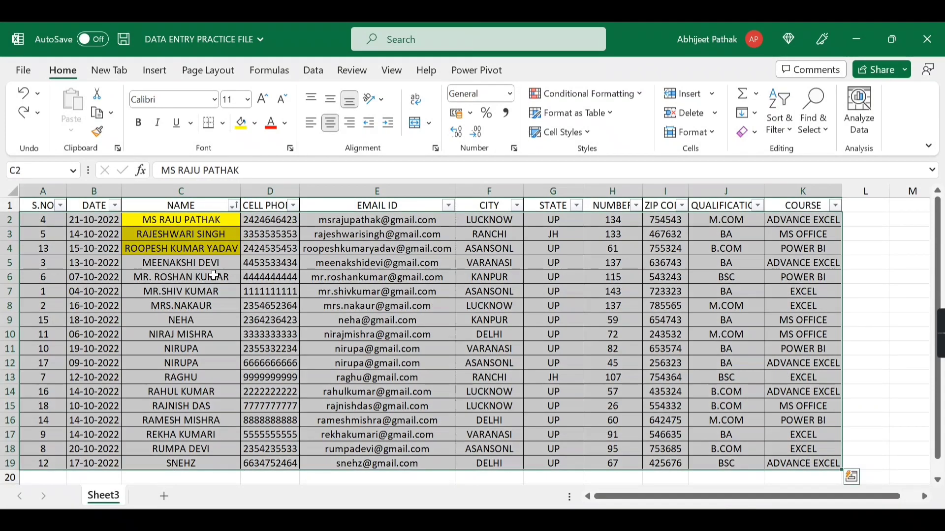
pyautogui.hotkey('ctrl', 'y')
pyautogui.click(210, 251)
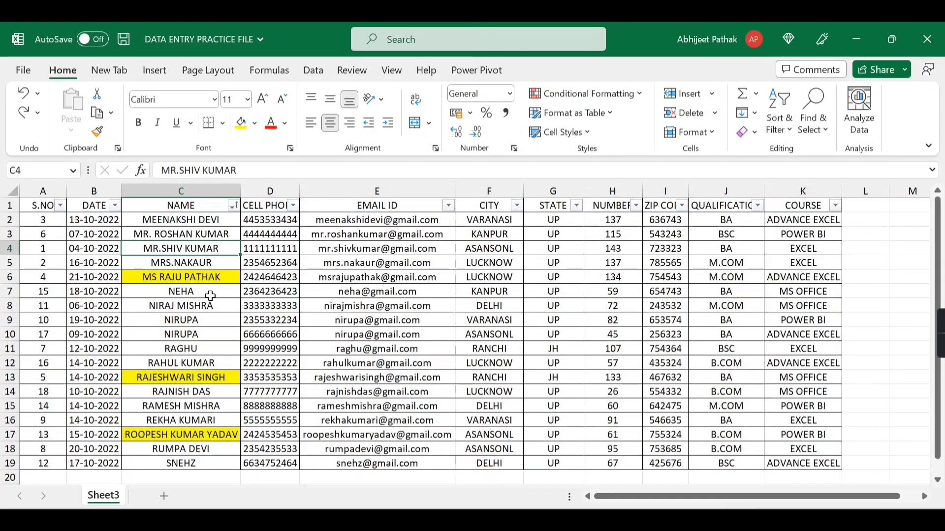
# Step: Fill the NAME cells C9, C11 and C18 with light orange
pyautogui.click(208, 323)
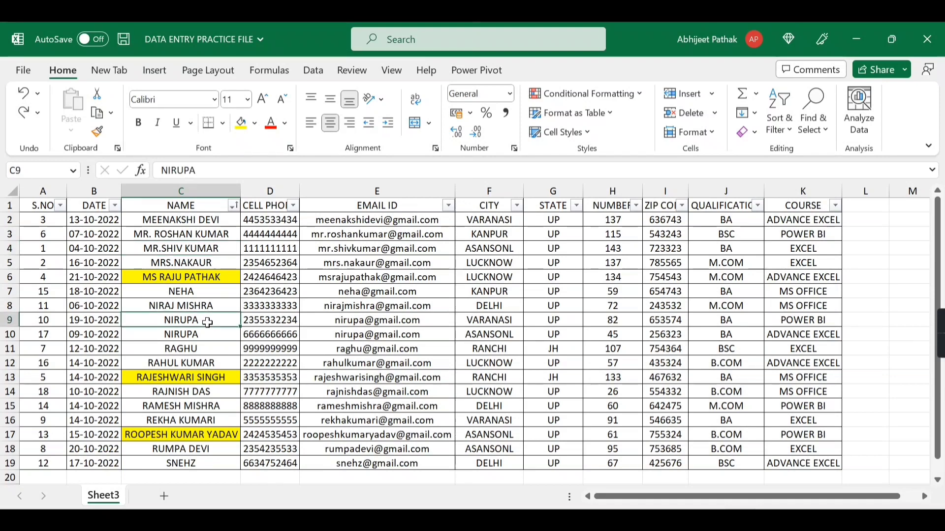
pyautogui.click(193, 277)
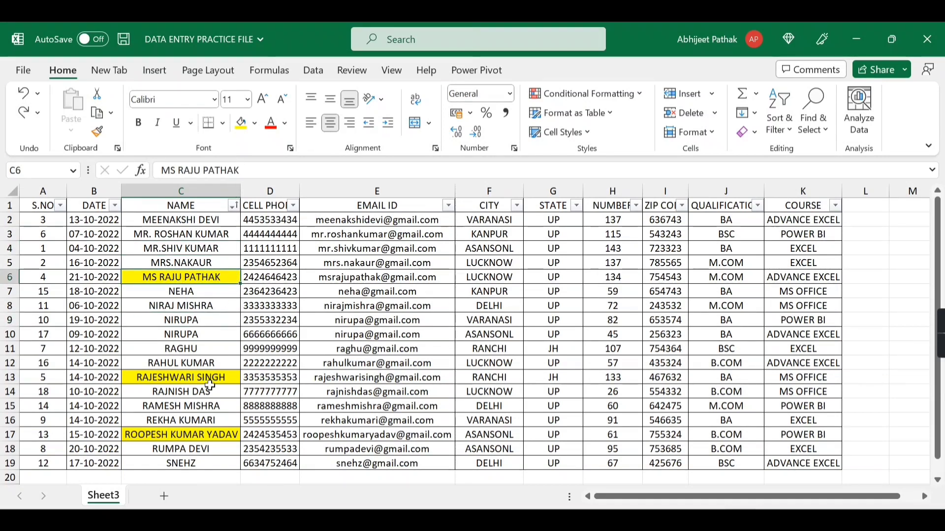
pyautogui.click(199, 323)
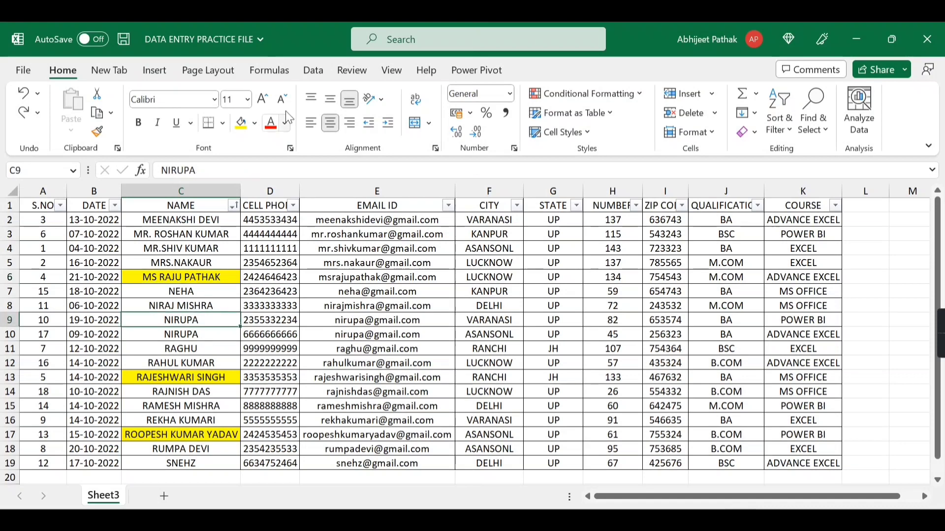
pyautogui.click(255, 126)
pyautogui.click(305, 181)
pyautogui.press('Down')
pyautogui.press('Down')
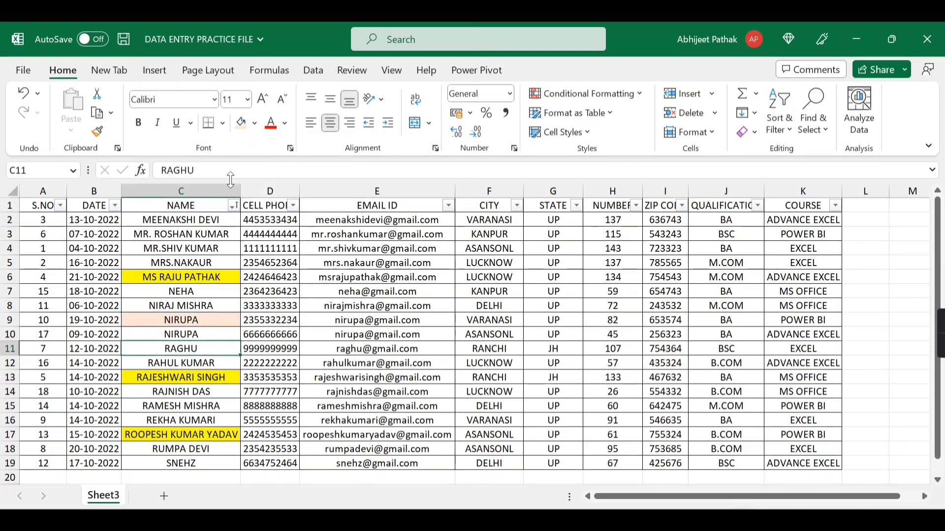
pyautogui.press('F4')
pyautogui.click(204, 449)
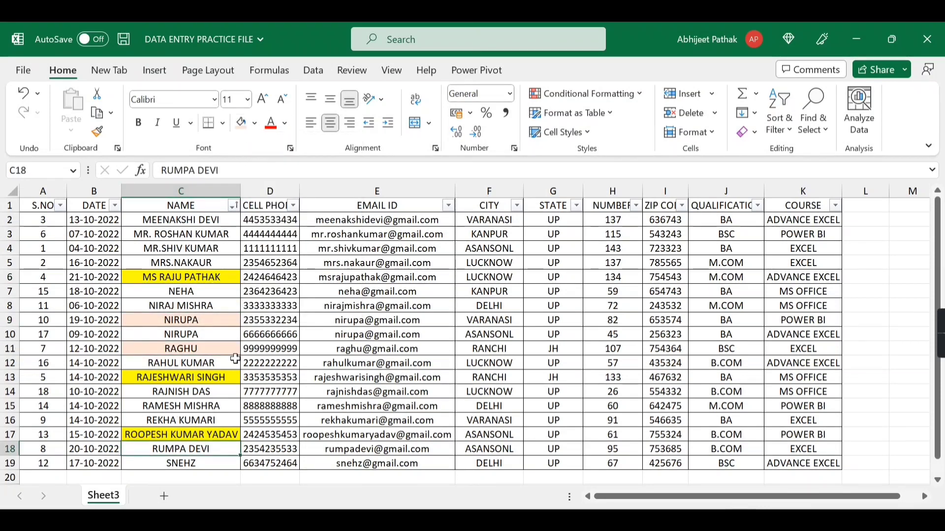
pyautogui.click(244, 126)
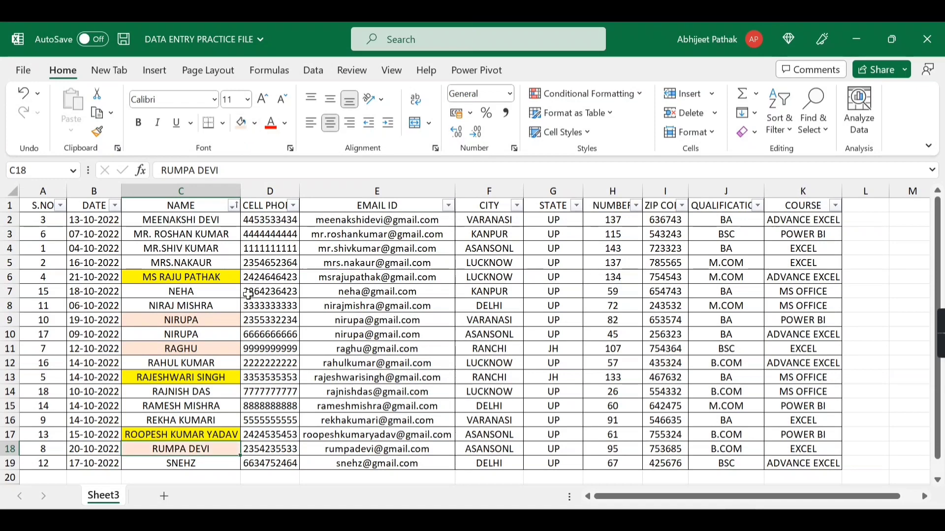
# Step: Filter the NAME column by cell color to show only the light orange cells
pyautogui.click(198, 264)
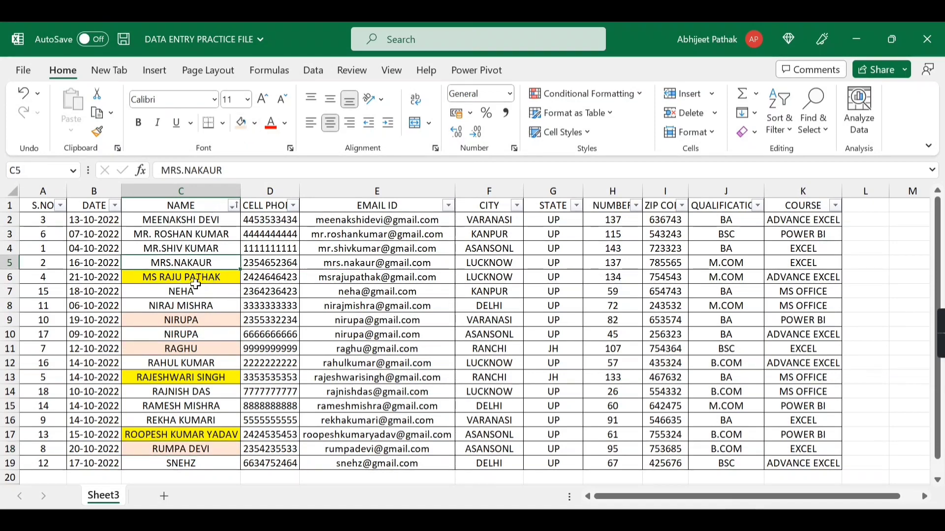
pyautogui.click(233, 206)
pyautogui.moveTo(167, 314)
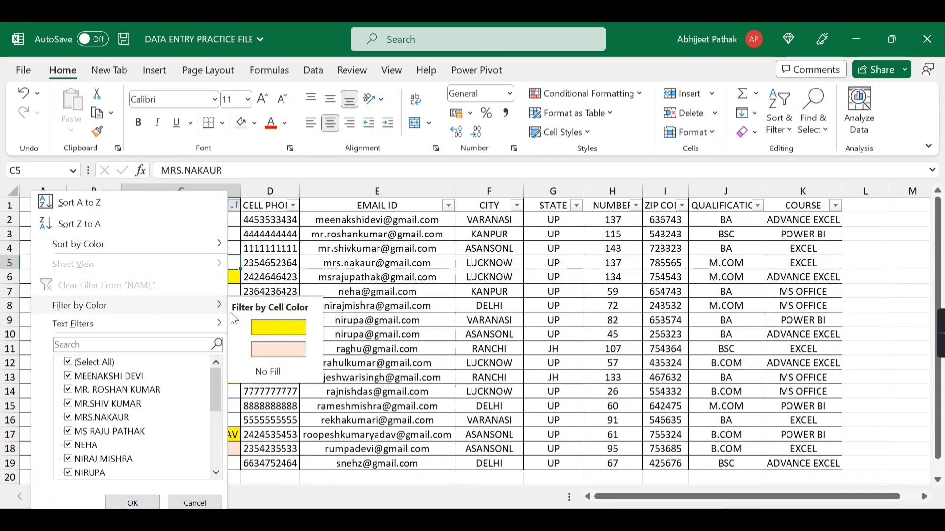
pyautogui.click(281, 349)
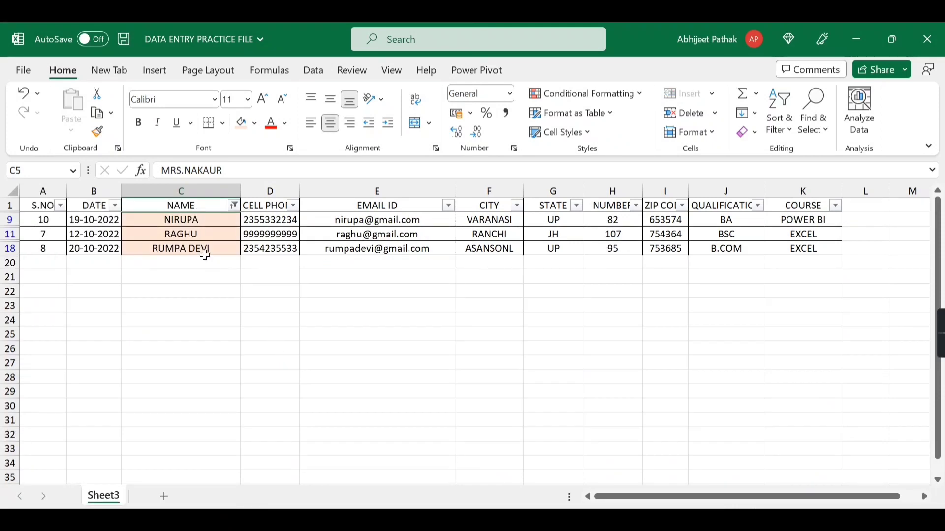
# Step: Undo the light orange color filter on the NAME column
pyautogui.click(233, 206)
pyautogui.click(257, 258)
pyautogui.hotkey('ctrl', 'z')
# Step: Sort the NAME column by cell color with the light orange cells on top
pyautogui.click(194, 234)
pyautogui.click(234, 206)
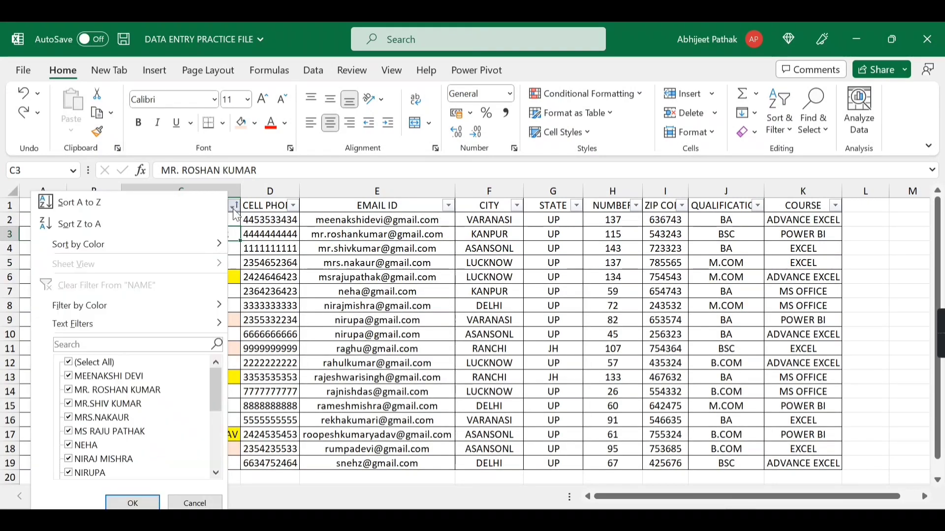
pyautogui.moveTo(166, 243)
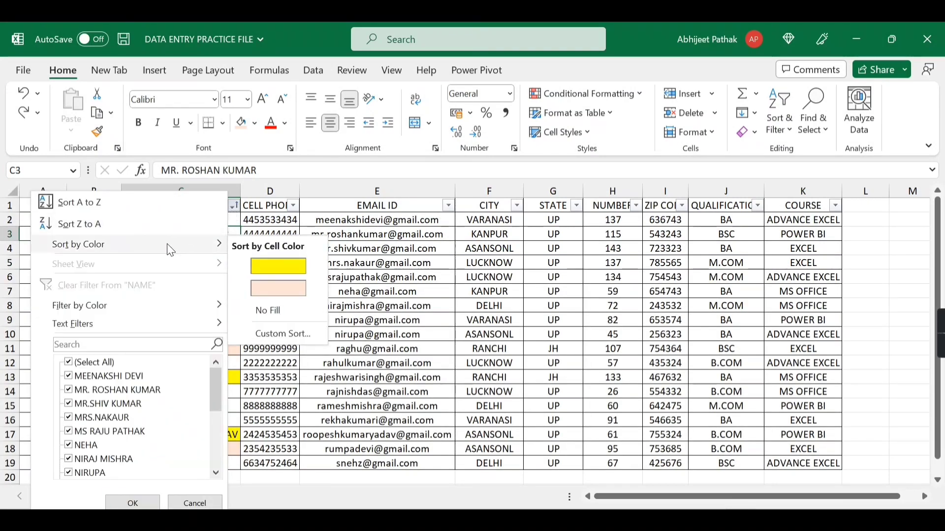
pyautogui.click(272, 293)
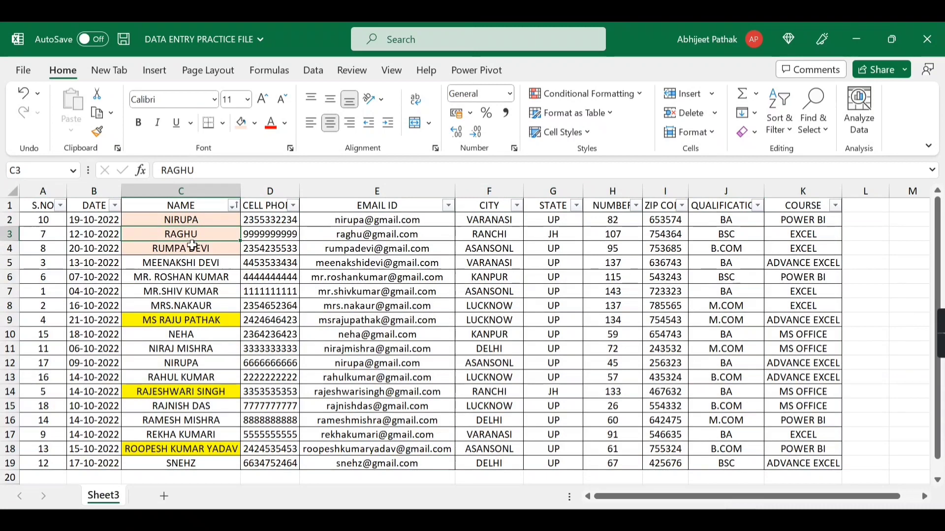
# Step: Re-sort the NAME column by color so the No Fill cells come on top
pyautogui.click(233, 205)
pyautogui.moveTo(175, 244)
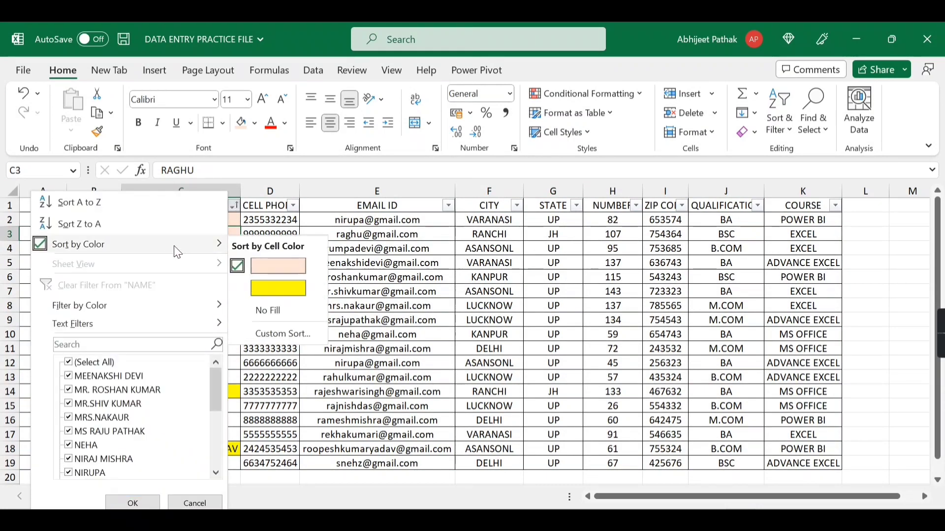
pyautogui.click(274, 319)
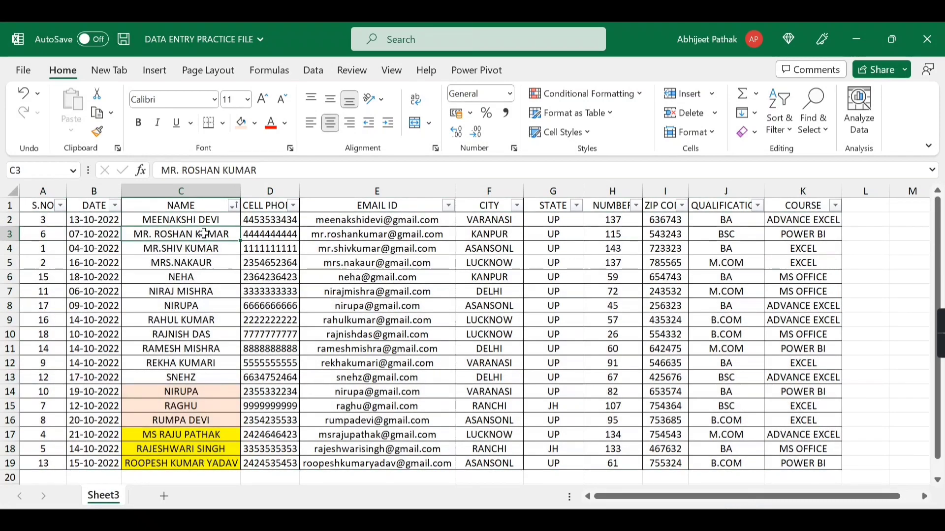
# Step: Open the custom sort settings for the NAME column and check the cell color order options without applying them
pyautogui.click(234, 206)
pyautogui.moveTo(216, 244)
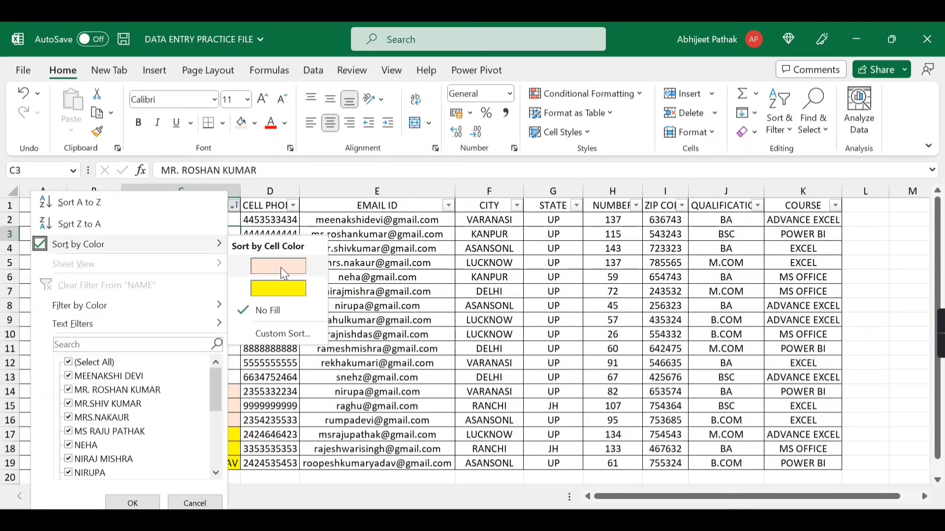
pyautogui.click(288, 337)
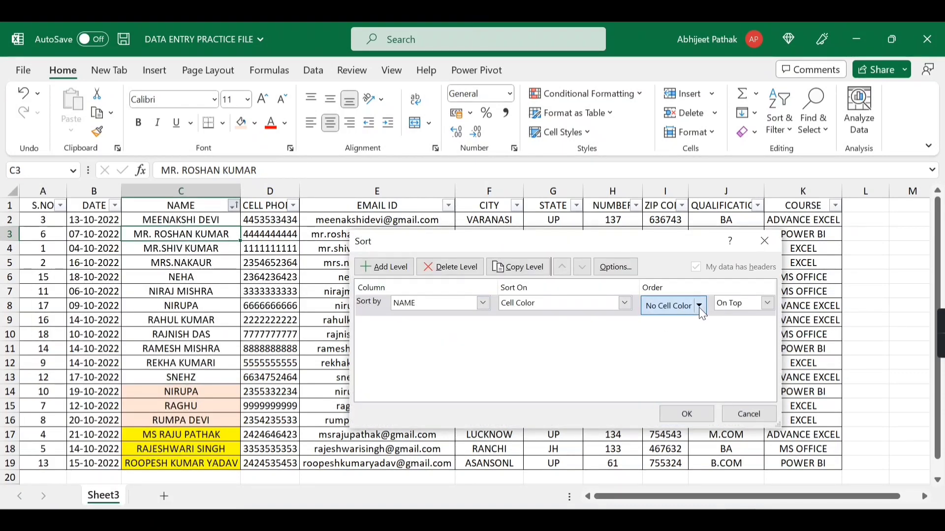
pyautogui.click(699, 307)
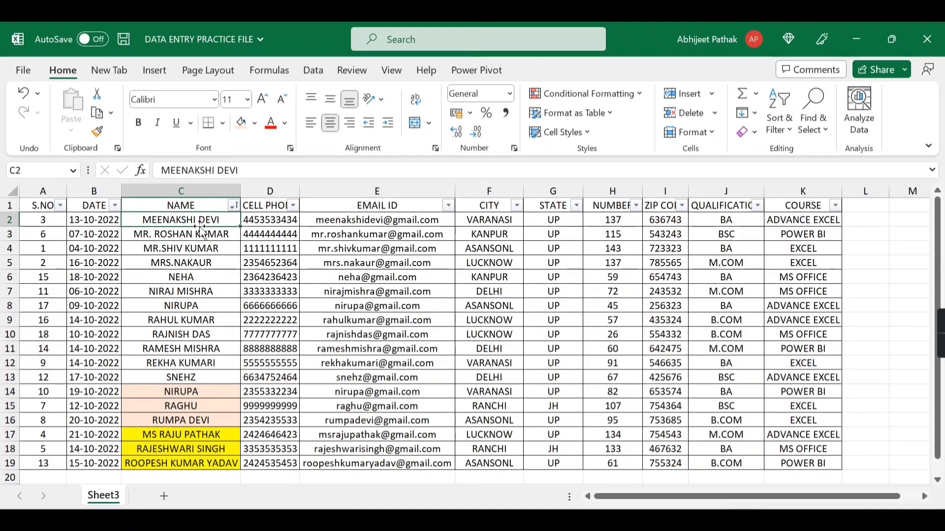
# Step: Undo the No Fill and light orange color sorts on the NAME column
pyautogui.hotkey('ctrl', 'z')
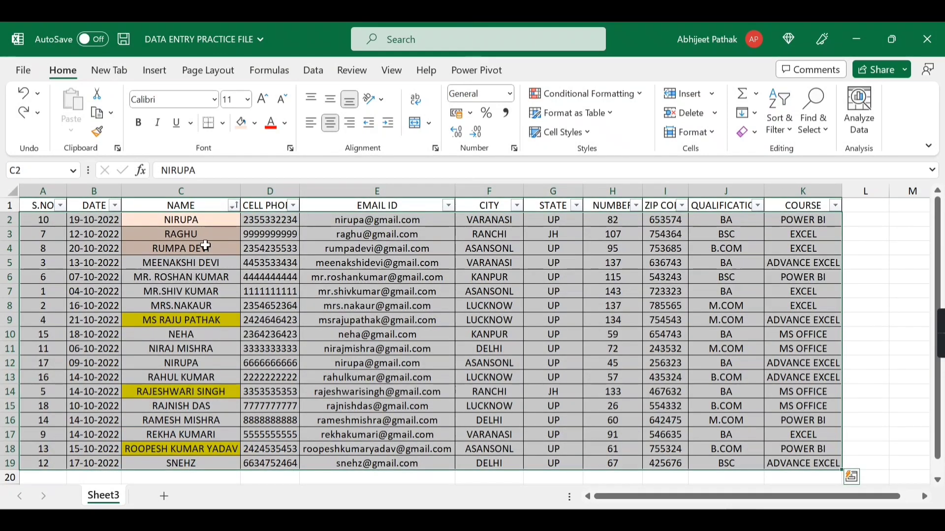
pyautogui.hotkey('ctrl', 'y')
pyautogui.click(203, 239)
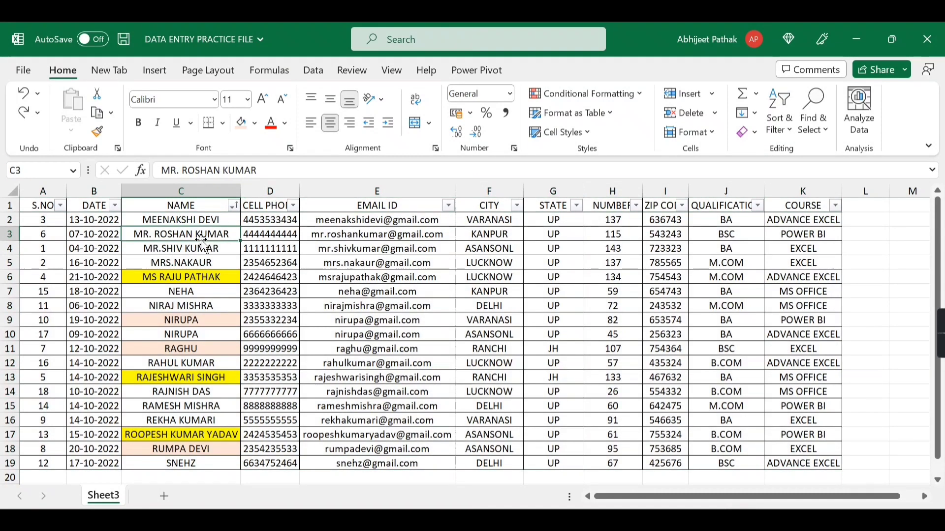
pyautogui.click(233, 205)
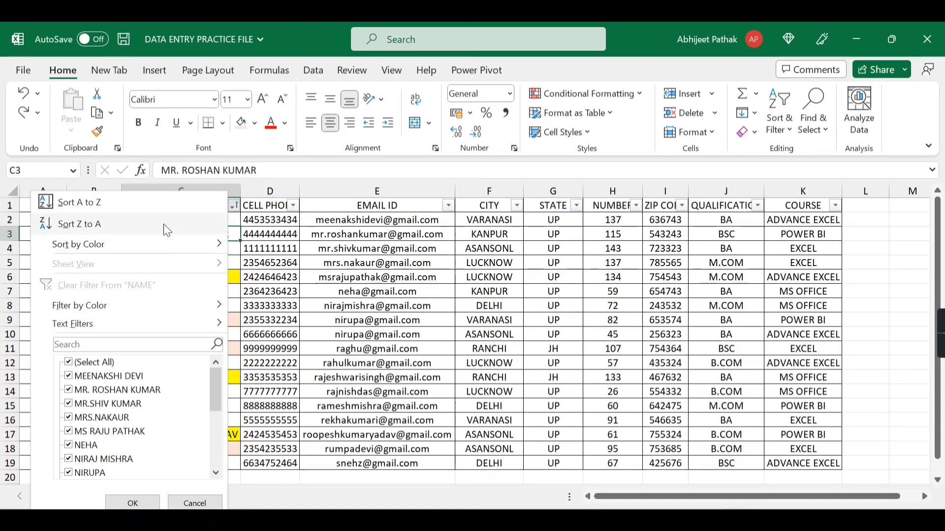
pyautogui.click(248, 247)
pyautogui.click(207, 220)
pyautogui.click(196, 191)
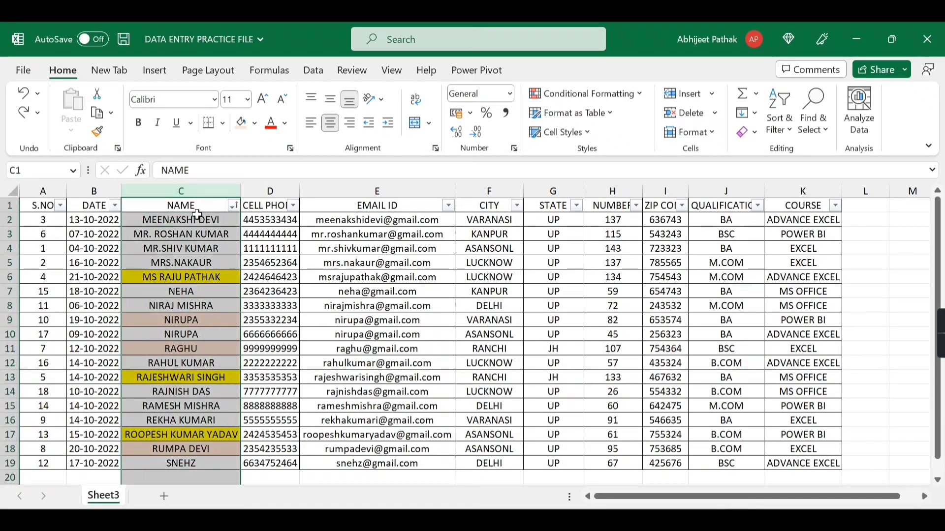
pyautogui.click(199, 234)
# Step: Sort the NAME column by cell color with the yellow cells on top and undo that sort
pyautogui.click(233, 206)
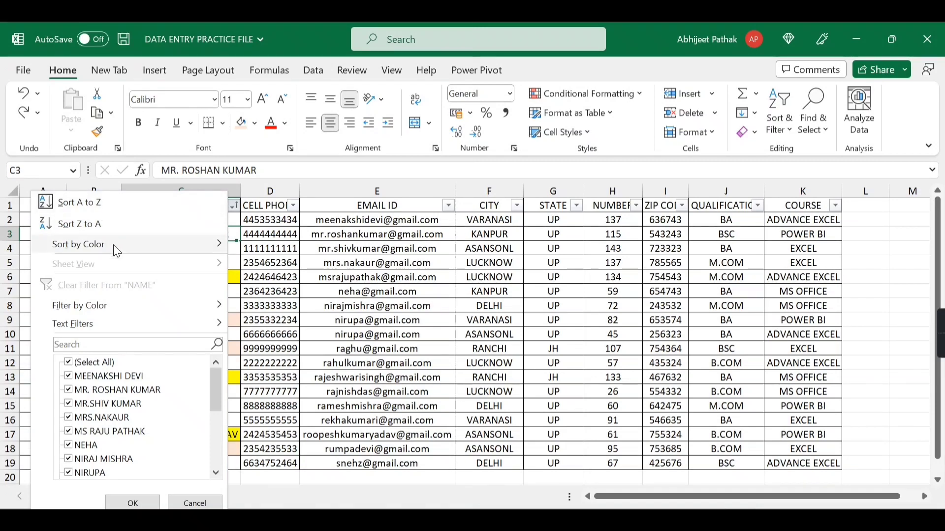
pyautogui.moveTo(113, 244)
pyautogui.click(278, 266)
pyautogui.click(214, 261)
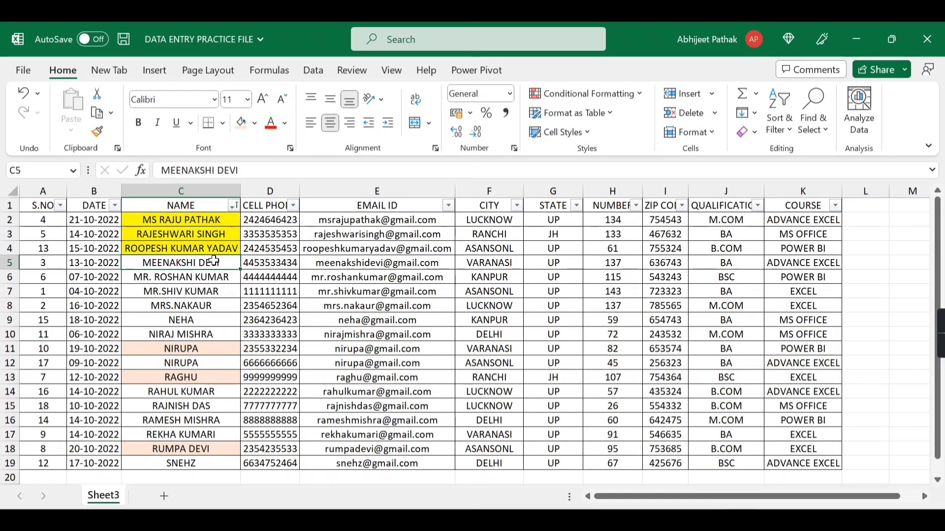
pyautogui.hotkey('ctrl', 'z')
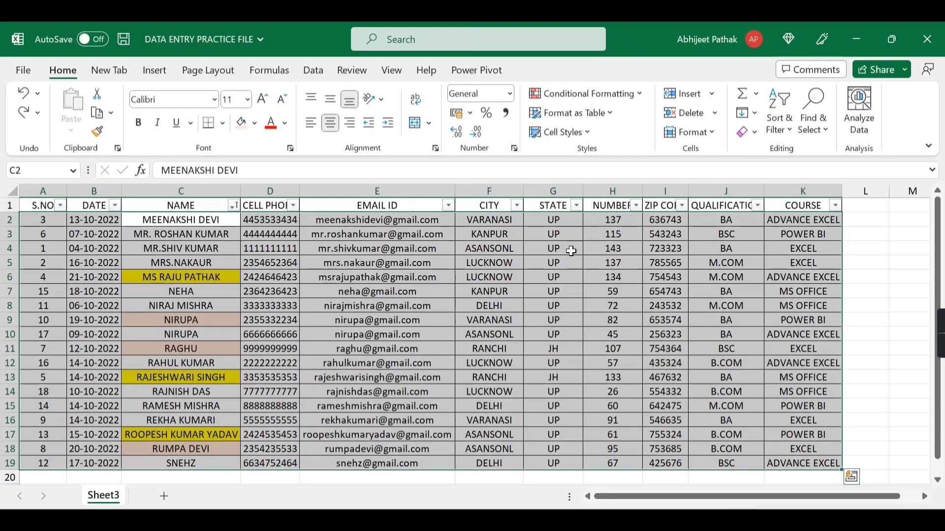
# Step: Sort the table by the NUMBER column from largest to smallest
pyautogui.click(607, 205)
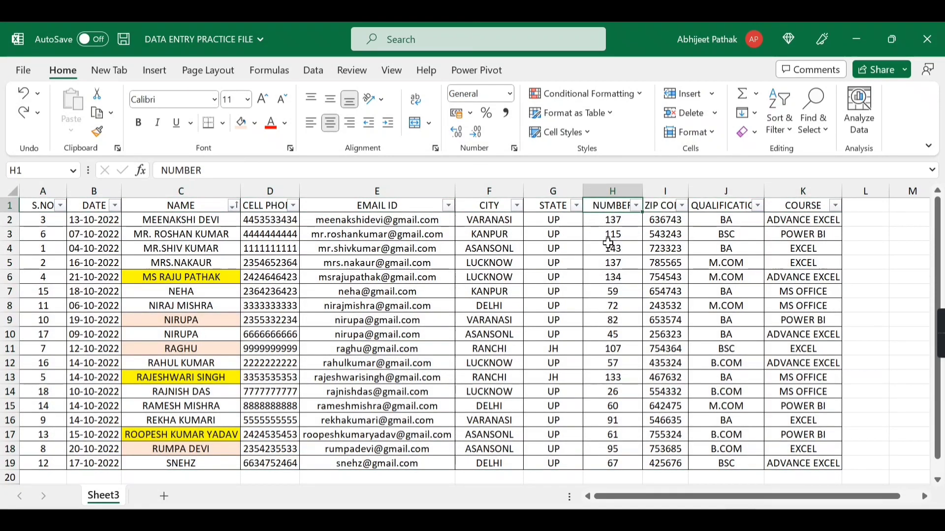
pyautogui.click(636, 207)
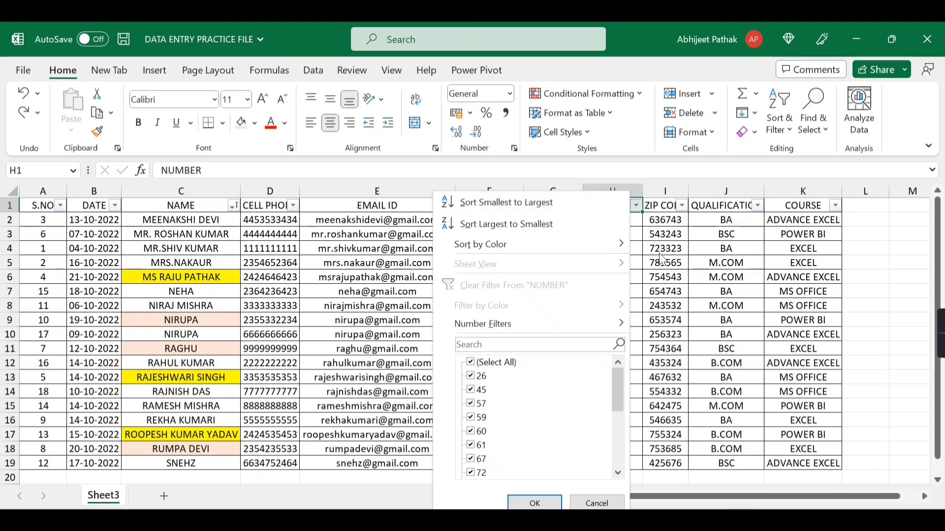
pyautogui.click(673, 245)
pyautogui.click(626, 220)
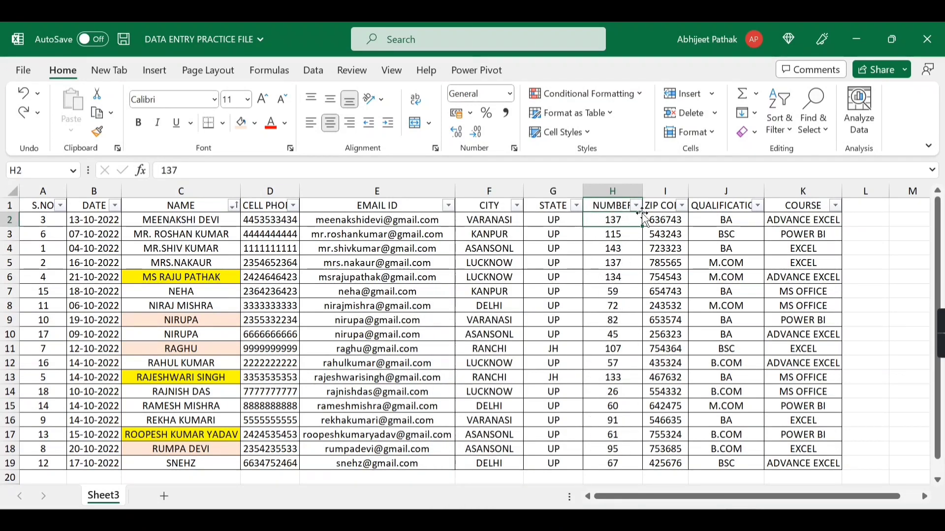
pyautogui.click(637, 206)
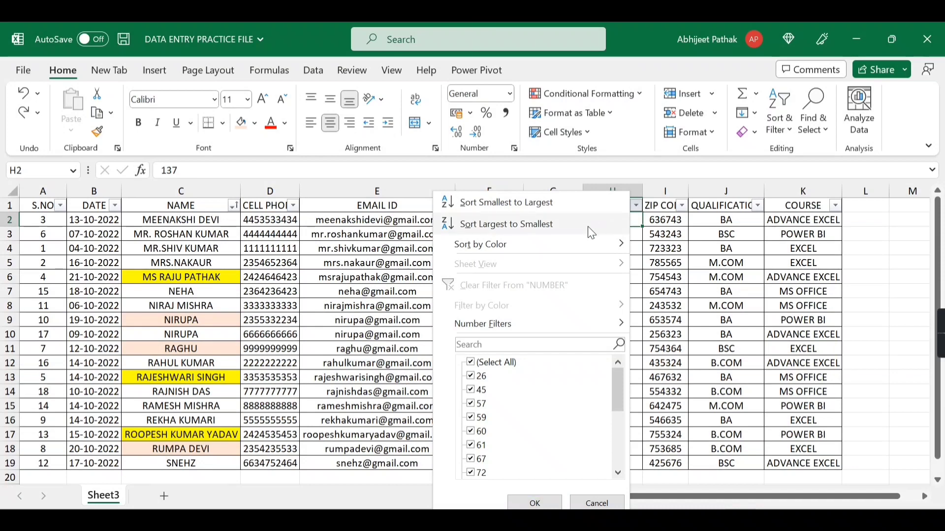
pyautogui.click(526, 231)
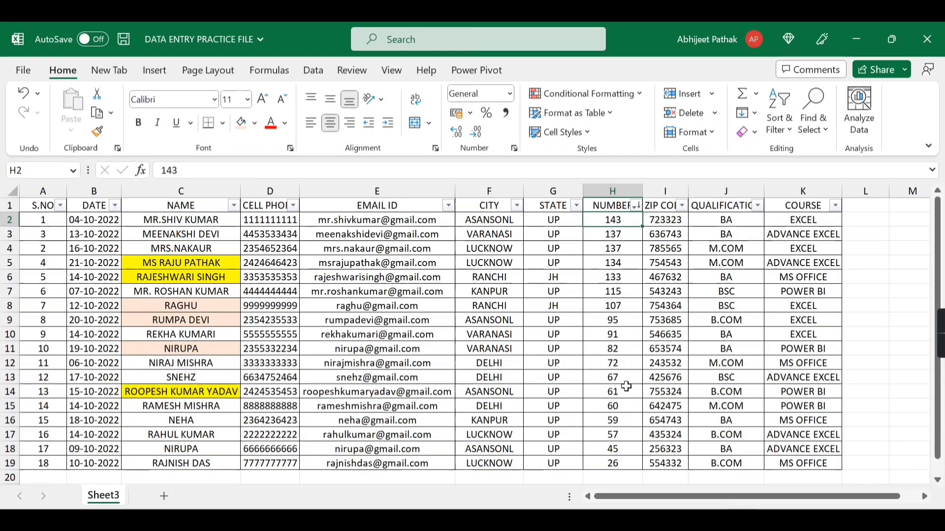
# Step: Re-sort the table by the NUMBER column from smallest to largest and look down the ordered values
pyautogui.click(635, 205)
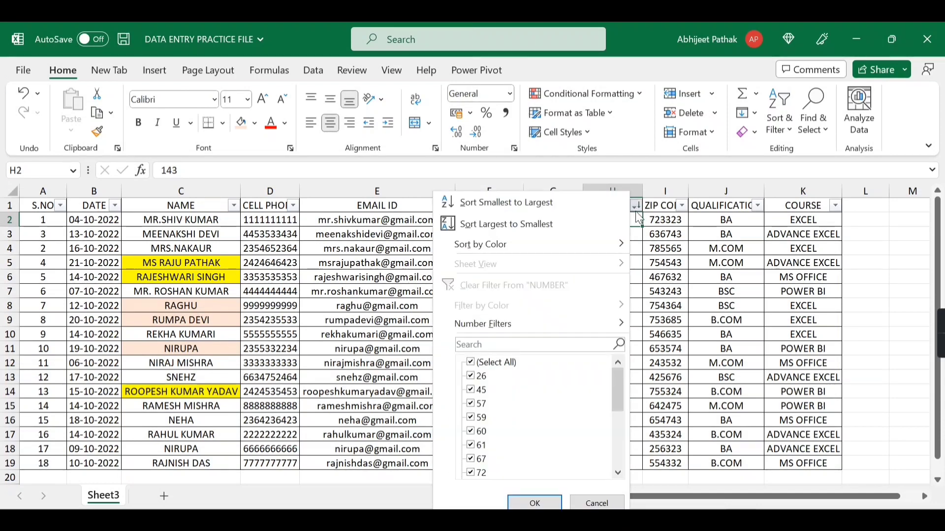
pyautogui.click(544, 212)
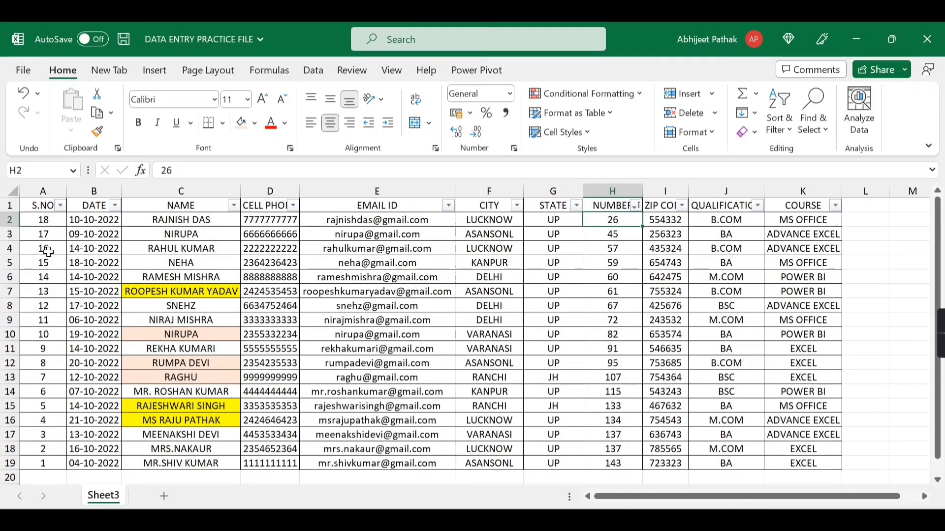
pyautogui.moveTo(616, 225); pyautogui.dragTo(617, 477)
# Step: Change the NUMBER value in cell H5 to 700
pyautogui.click(615, 264)
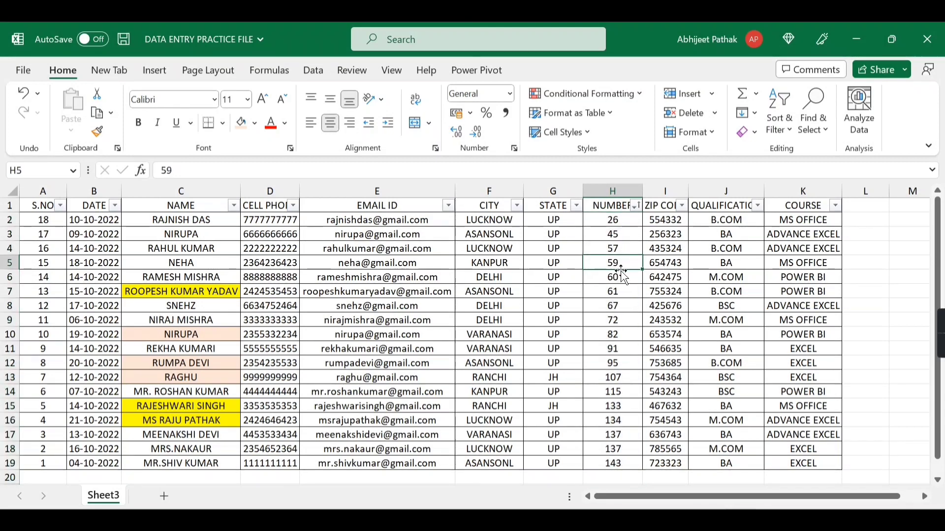
pyautogui.write('700')
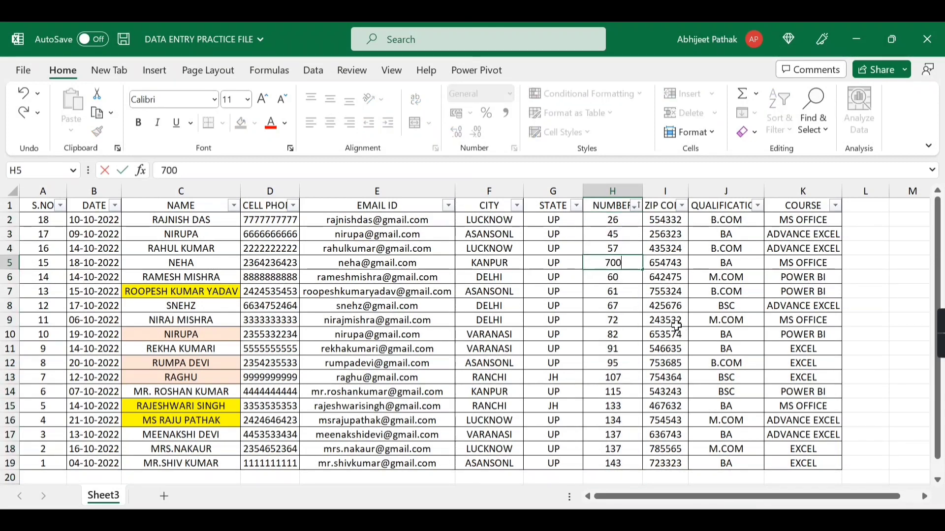
pyautogui.click(675, 324)
pyautogui.click(623, 261)
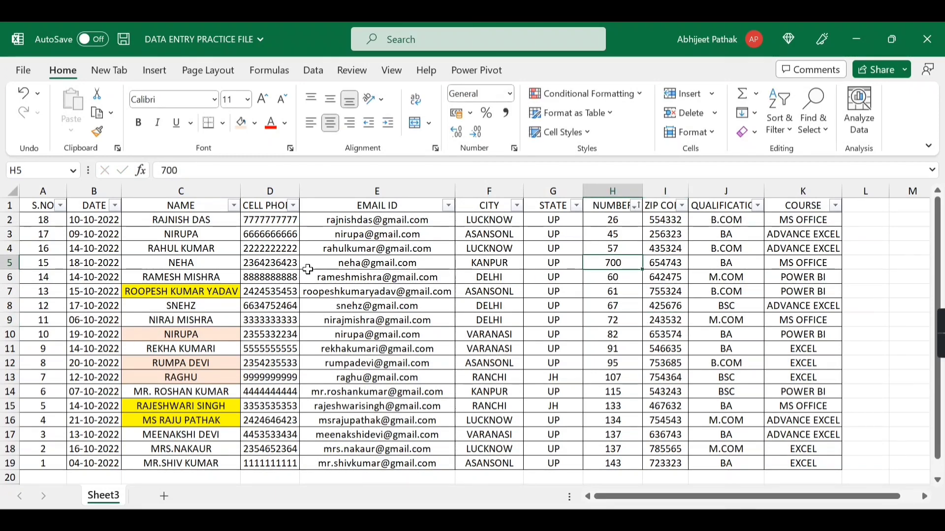
# Step: Sort the table by NUMBER from largest to smallest again and review the reordered column
pyautogui.click(636, 206)
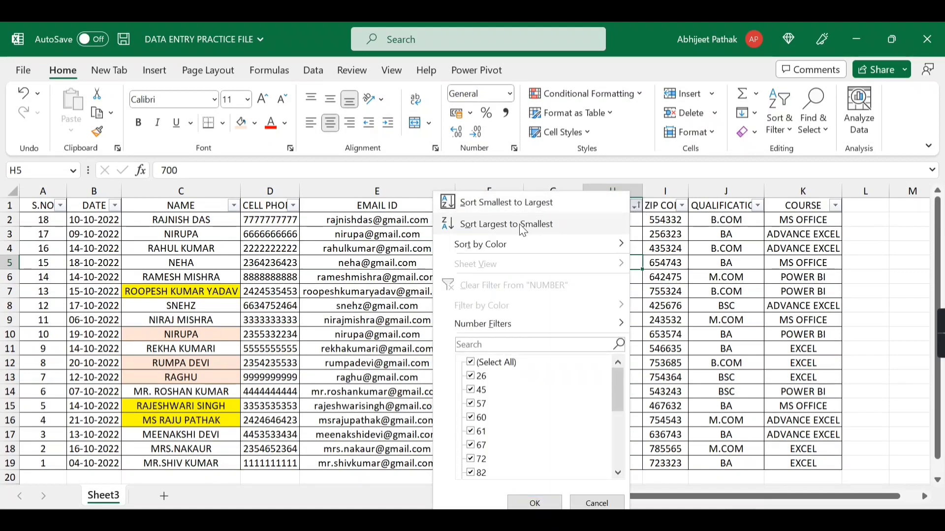
pyautogui.click(523, 225)
pyautogui.click(615, 220)
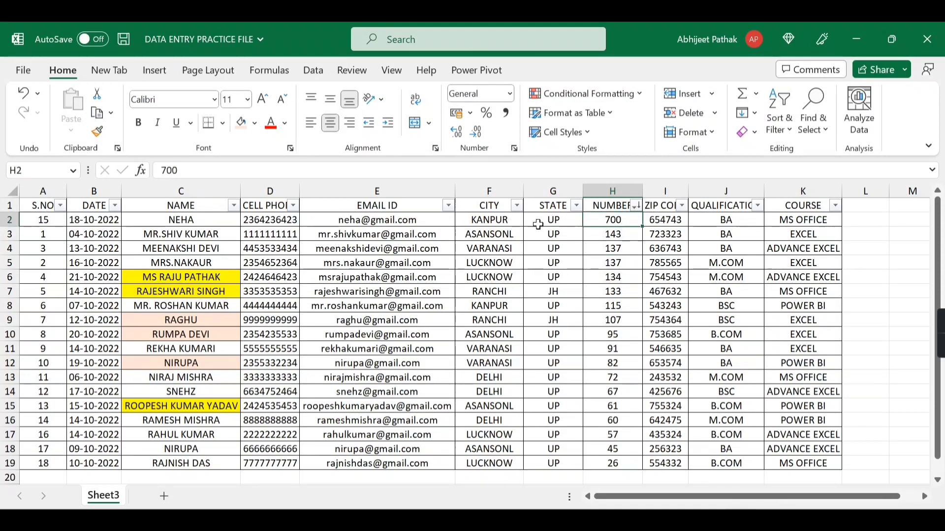
pyautogui.click(619, 190)
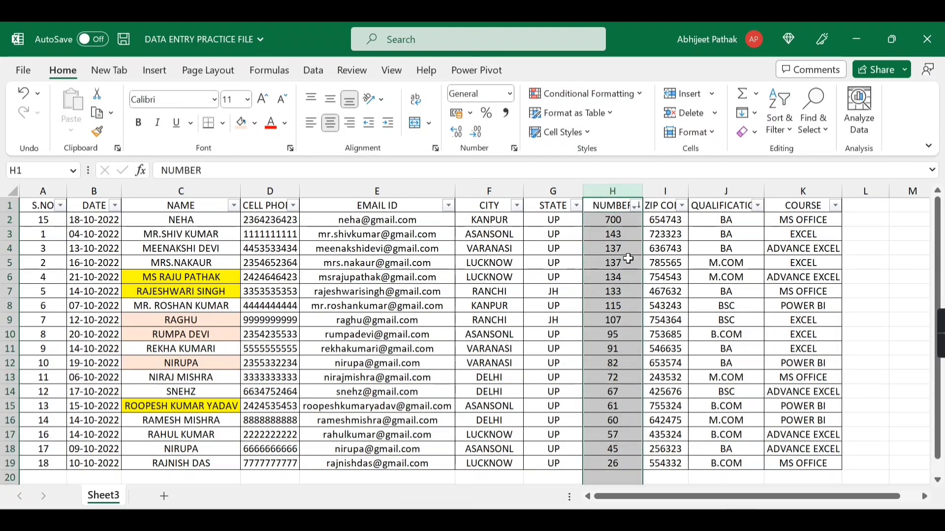
pyautogui.click(620, 217)
# Step: Check the Sort by Color options of the NUMBER column without applying any
pyautogui.click(636, 206)
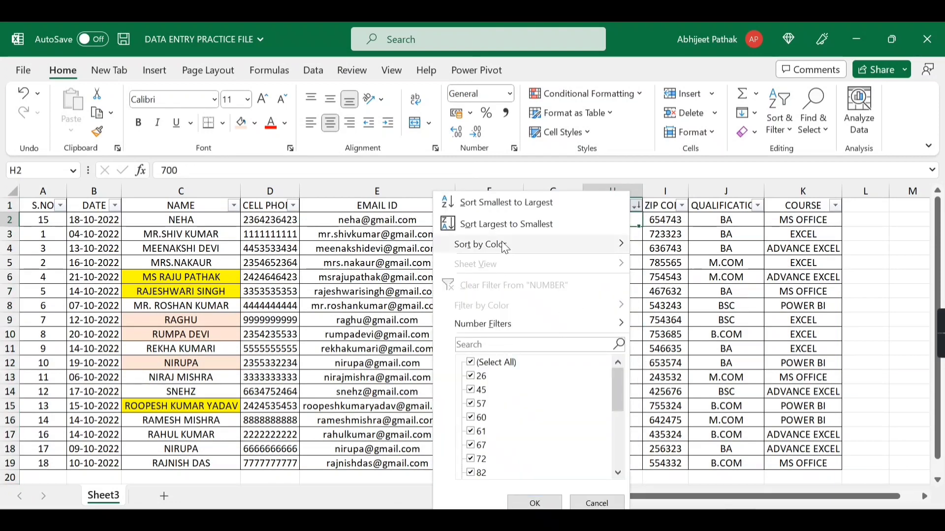
pyautogui.moveTo(508, 247)
pyautogui.click(701, 285)
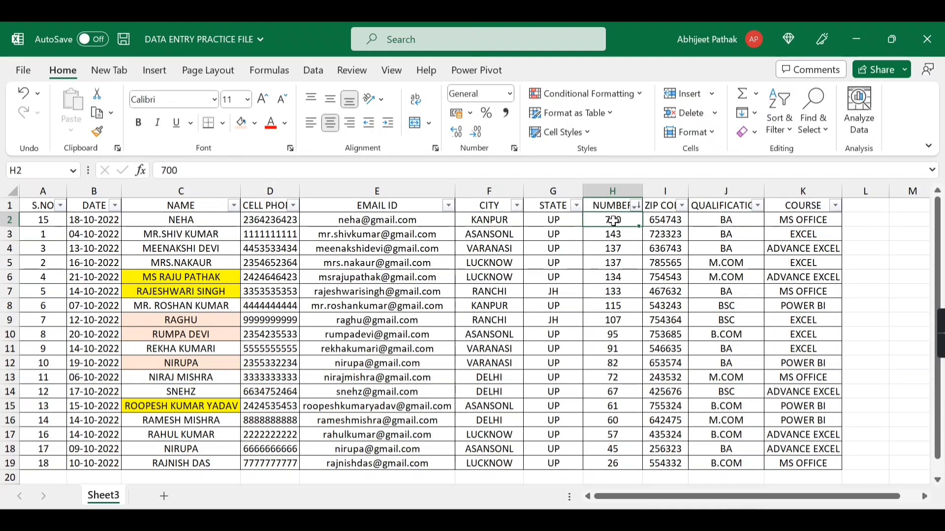
pyautogui.click(636, 207)
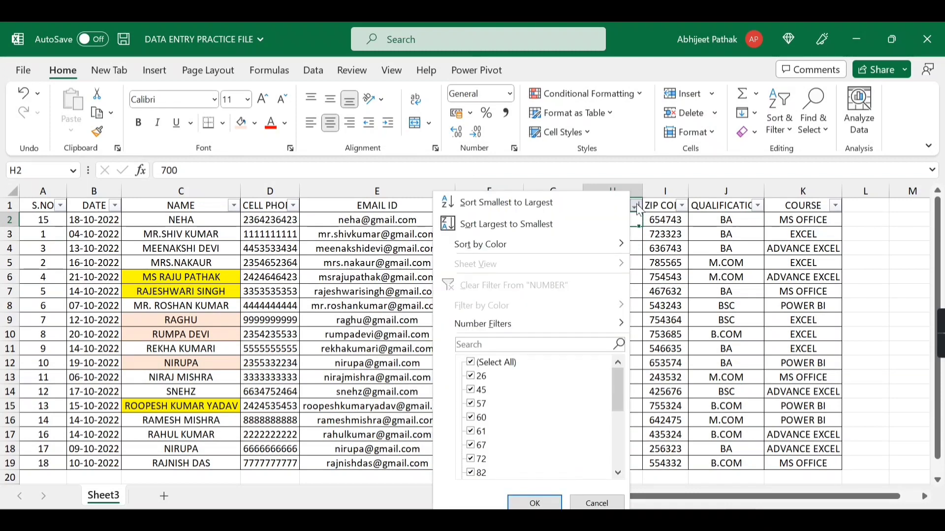
pyautogui.moveTo(555, 247)
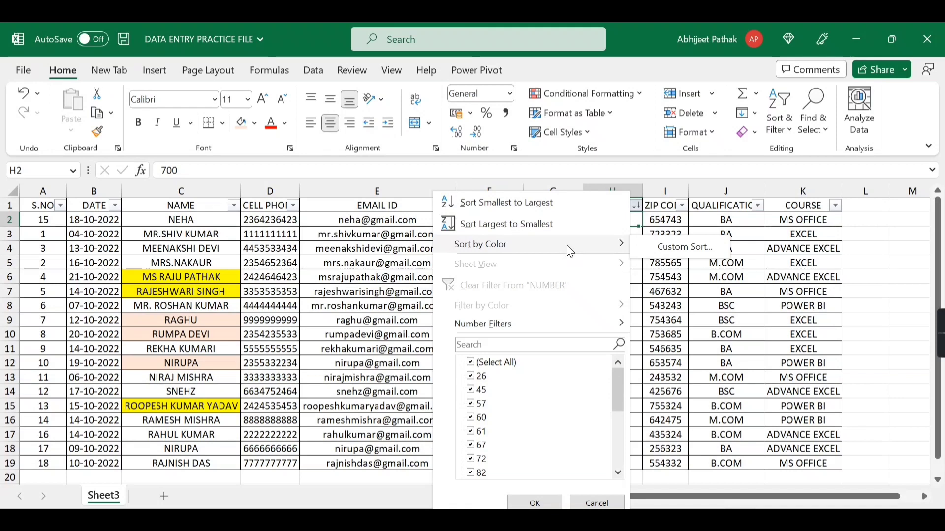
pyautogui.click(675, 284)
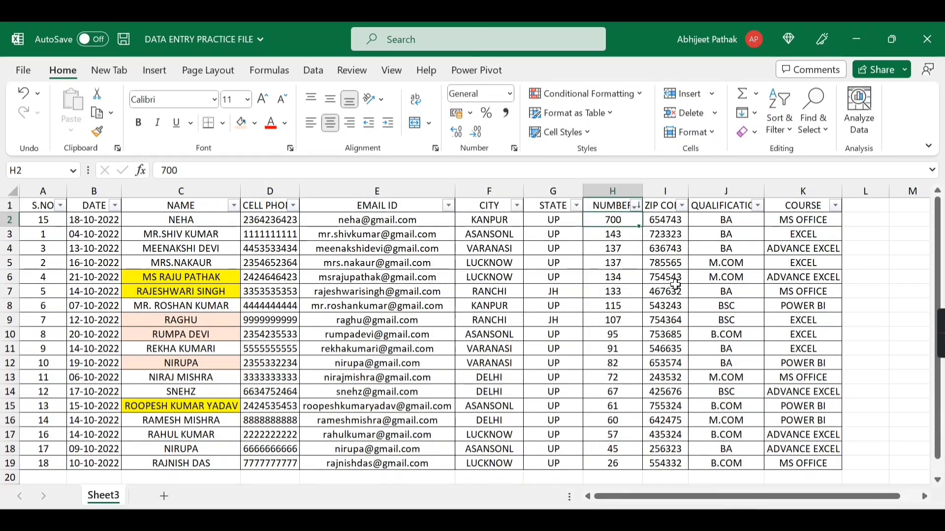
# Step: Sort the CITY column from A to Z, review the grouped cities, and undo that sort
pyautogui.click(219, 221)
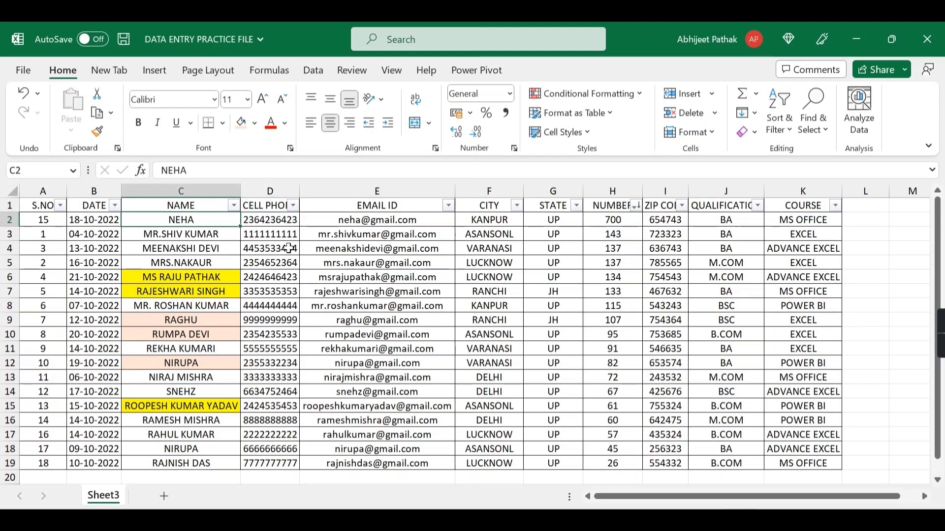
pyautogui.click(396, 226)
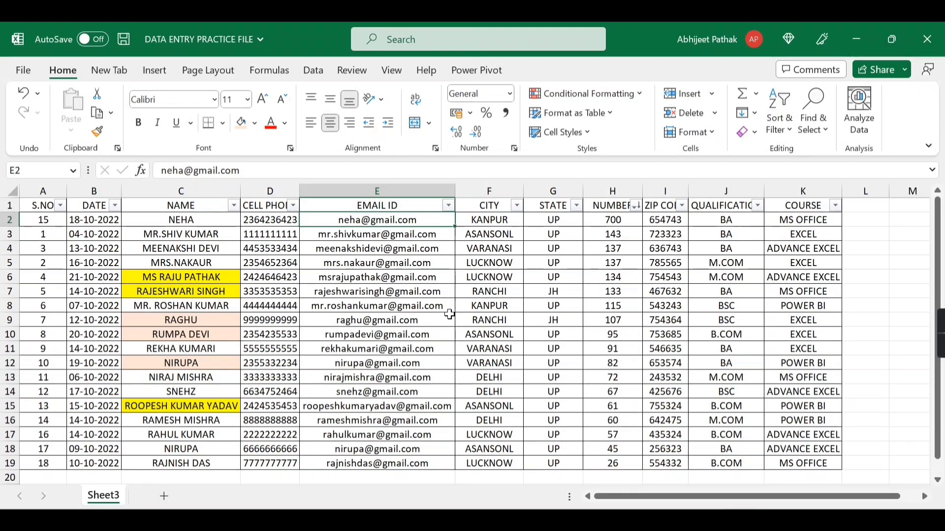
pyautogui.click(516, 206)
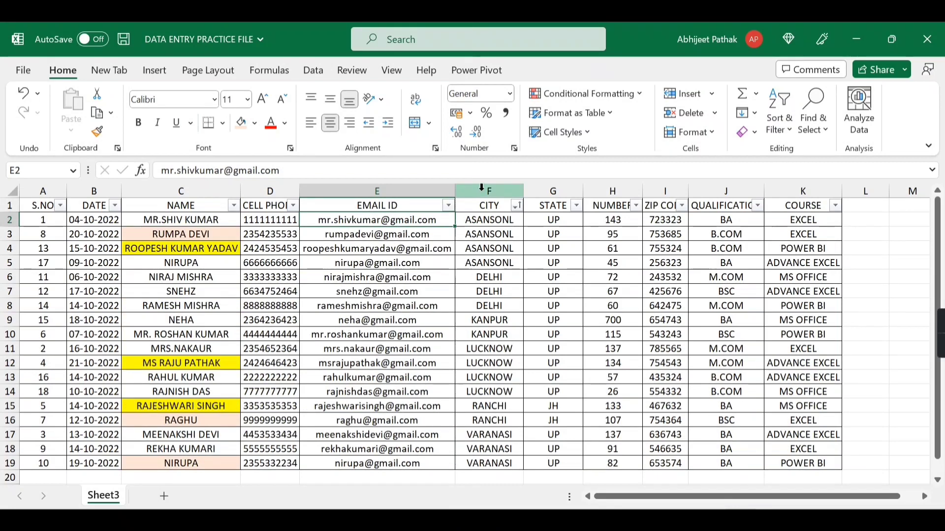
pyautogui.moveTo(489, 220); pyautogui.dragTo(497, 258)
pyautogui.click(492, 277)
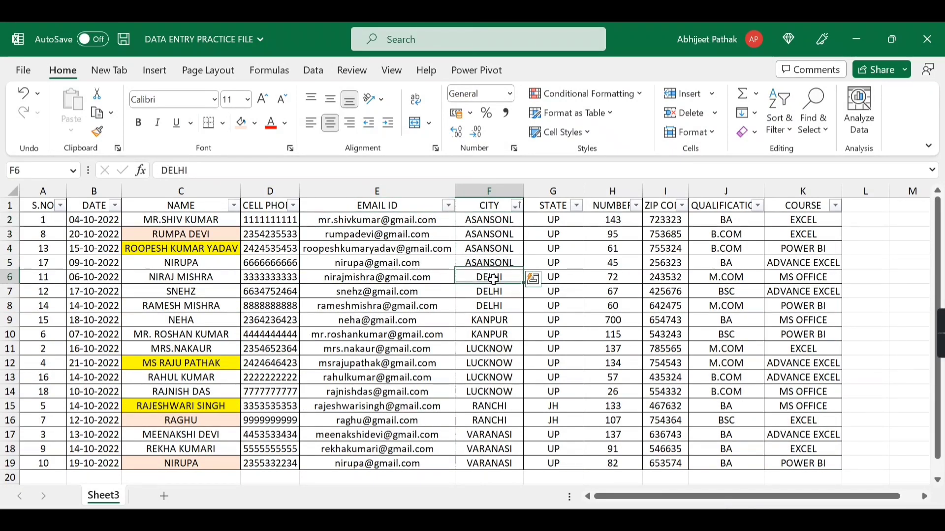
pyautogui.click(488, 321)
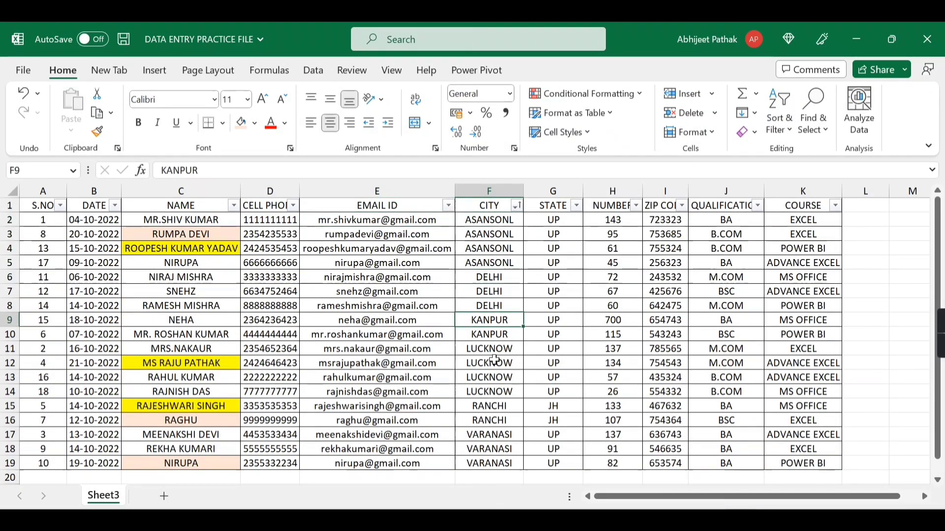
pyautogui.moveTo(492, 223); pyautogui.dragTo(495, 337)
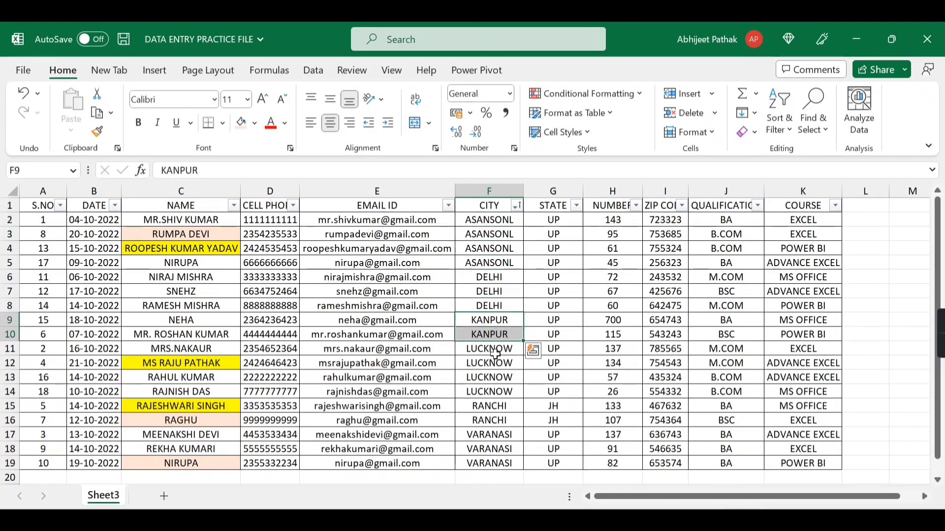
pyautogui.hotkey('ctrl', 'z')
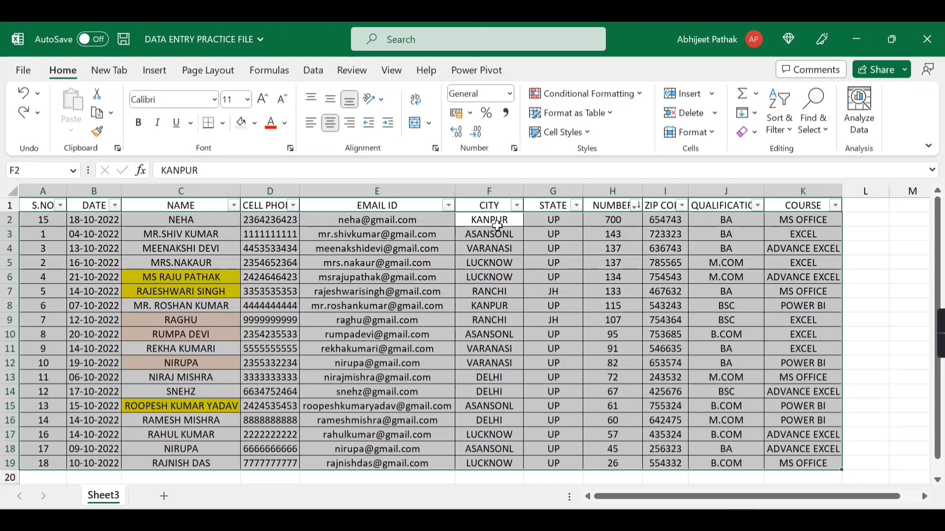
# Step: Check the filter options of the CITY column without applying any
pyautogui.click(498, 205)
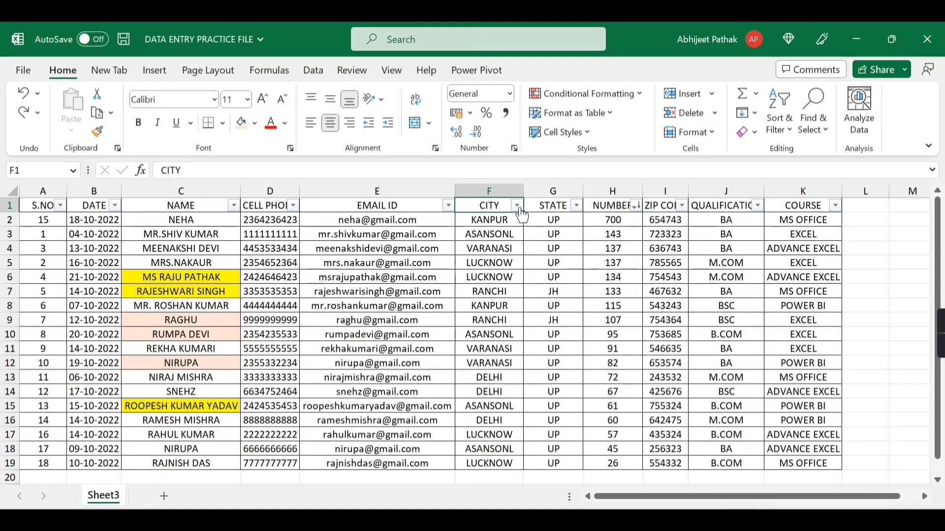
pyautogui.click(517, 206)
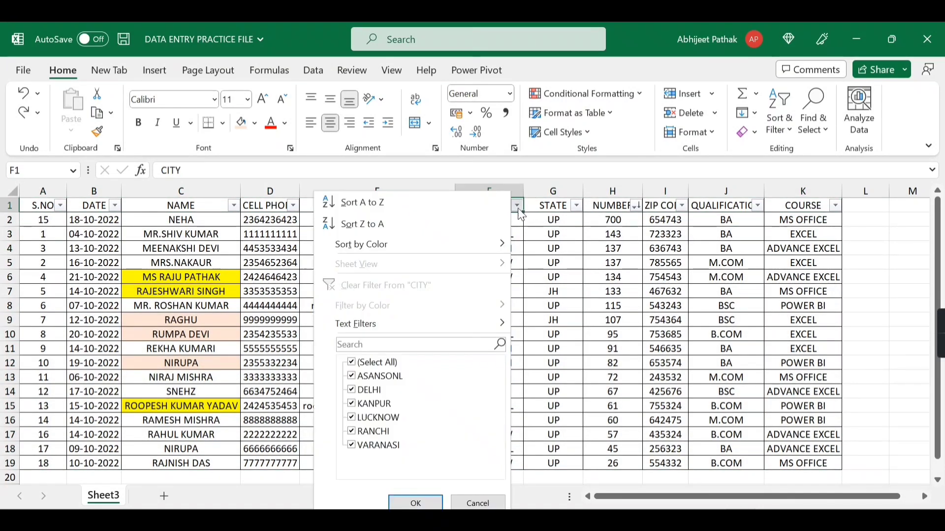
pyautogui.click(560, 279)
pyautogui.click(492, 231)
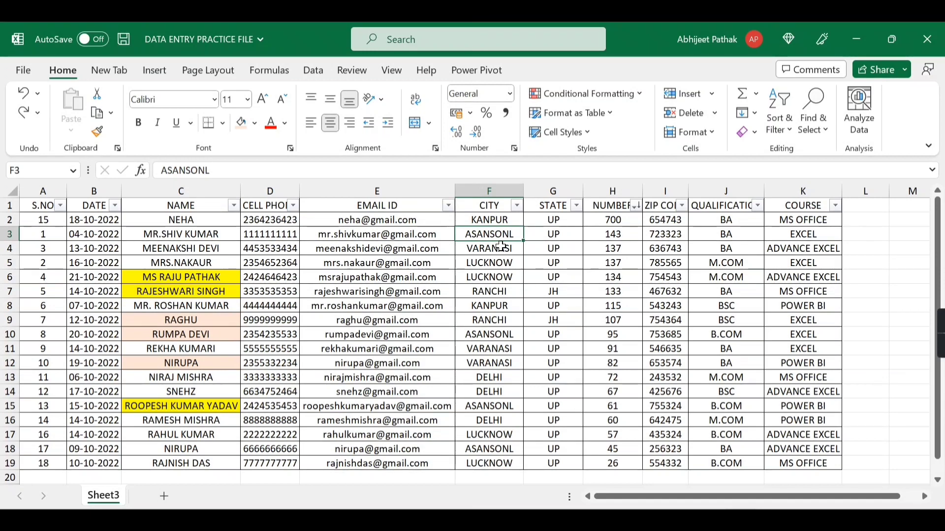
# Step: Filter the CITY column to show only RANCHI by clearing all cities and selecting that one
pyautogui.click(499, 208)
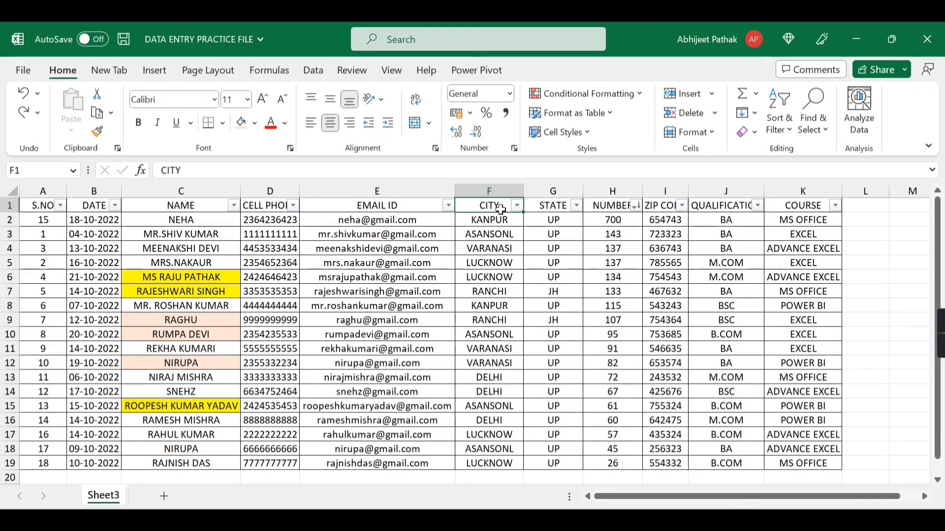
pyautogui.click(321, 76)
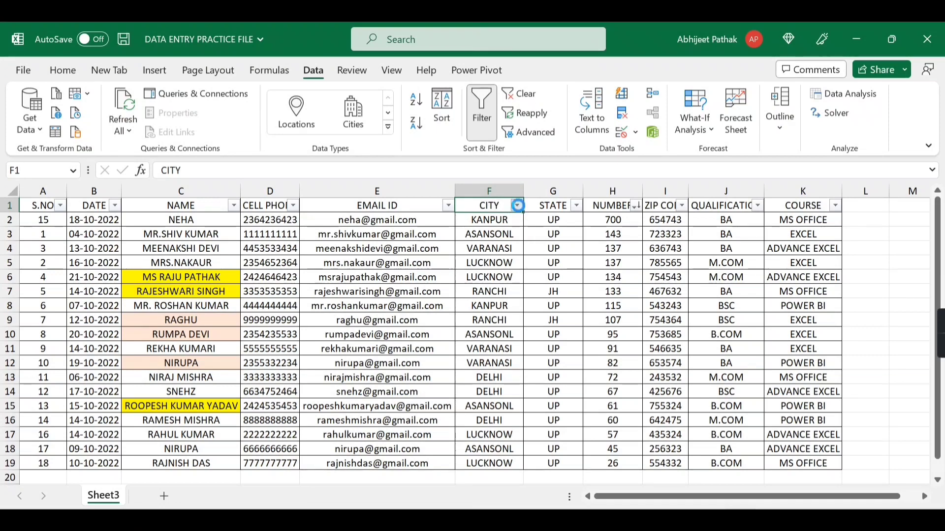
pyautogui.click(518, 206)
pyautogui.click(518, 205)
pyautogui.click(519, 208)
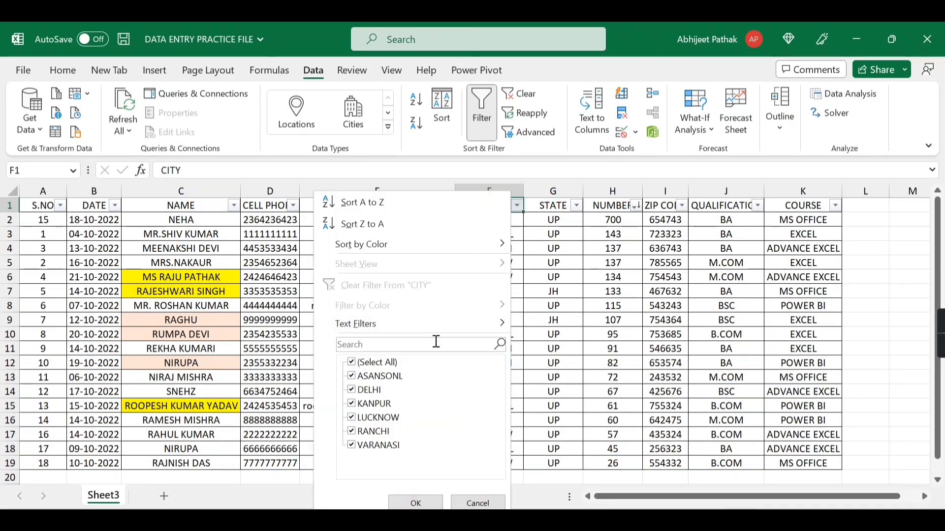
pyautogui.click(387, 364)
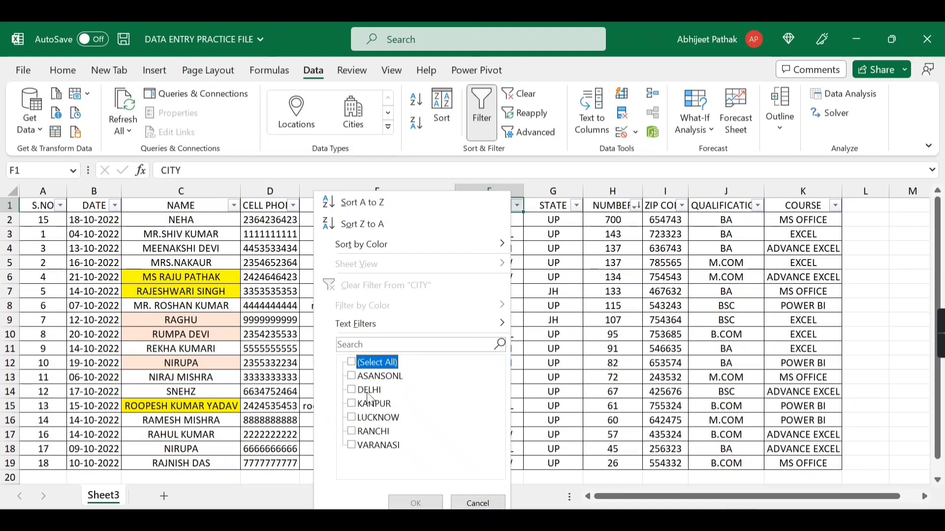
pyautogui.click(374, 432)
pyautogui.click(416, 502)
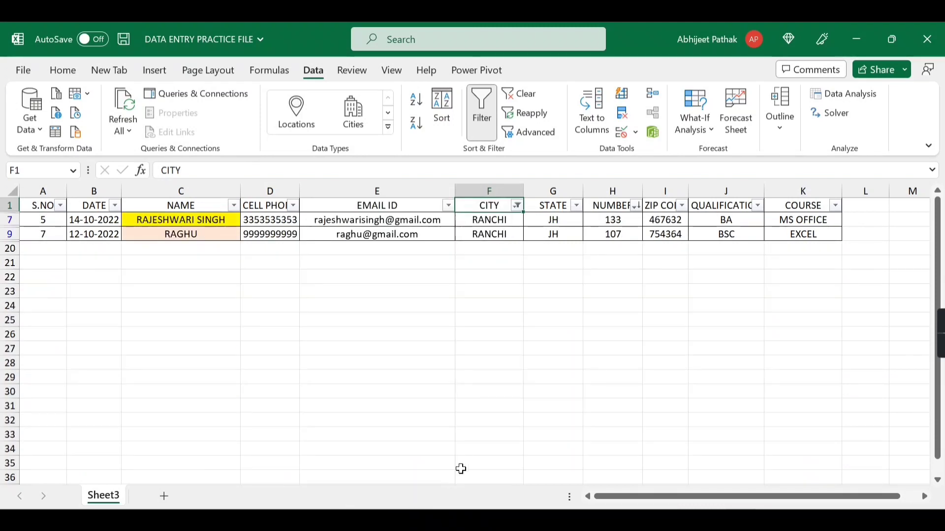
# Step: Review the filtered CITY cells, and reset the table by removing and reapplying the header filters
pyautogui.moveTo(498, 223); pyautogui.dragTo(492, 234)
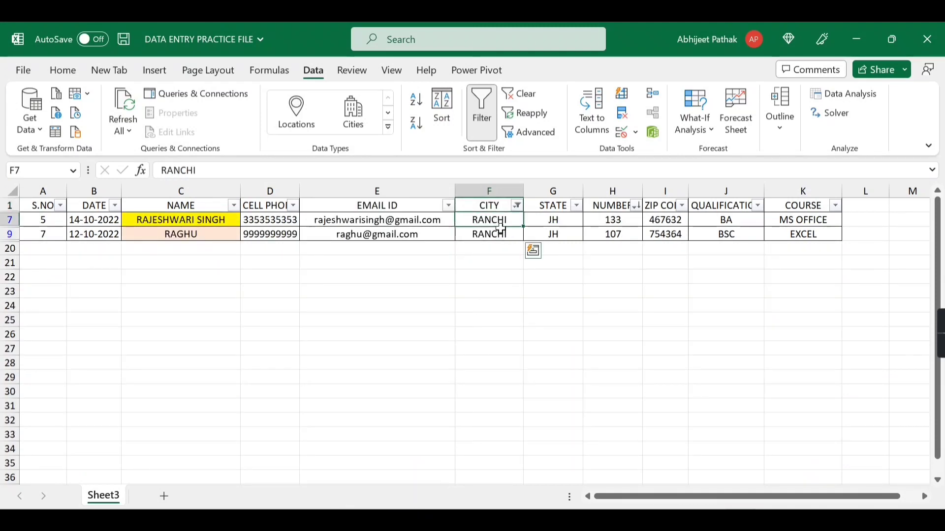
pyautogui.click(495, 207)
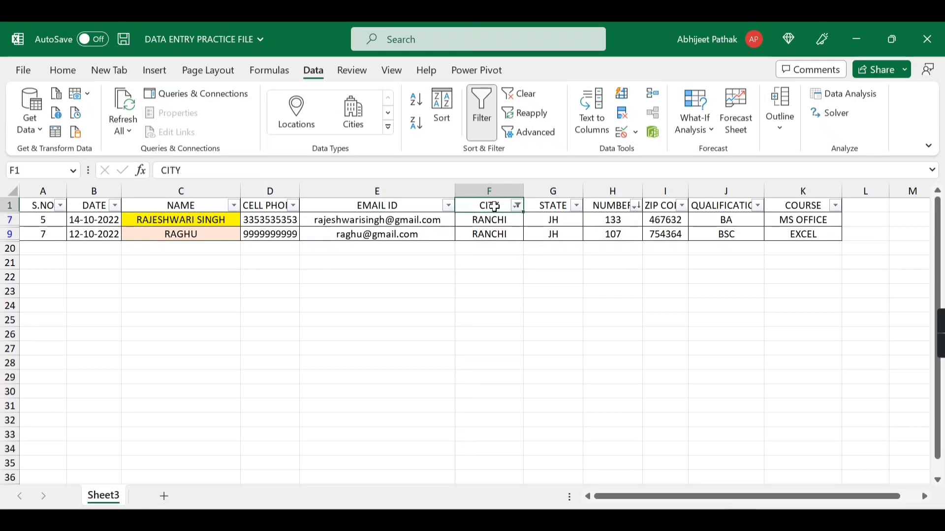
pyautogui.hotkey('ctrl', 'shift', 'l')
pyautogui.click(482, 111)
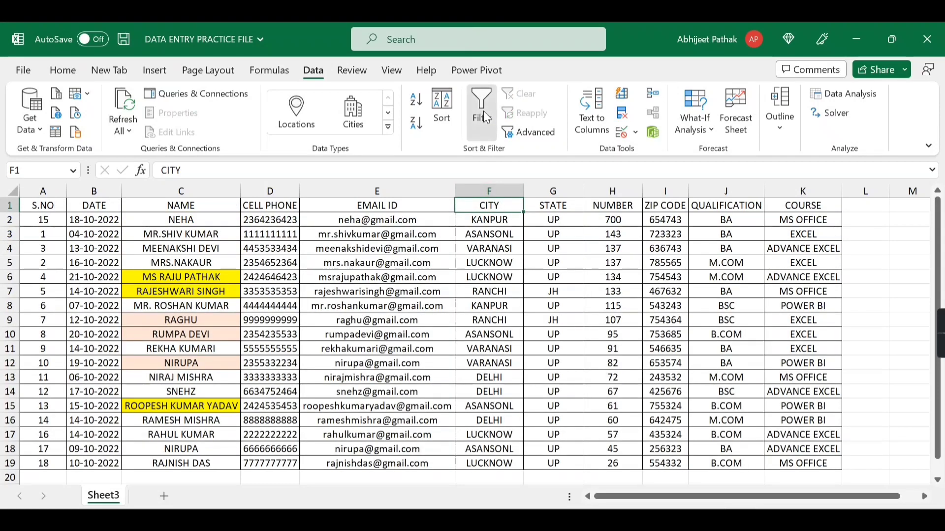
# Step: Filter the CITY column by searching its filter list for "ranchi", and undo that filter
pyautogui.click(517, 205)
pyautogui.click(367, 349)
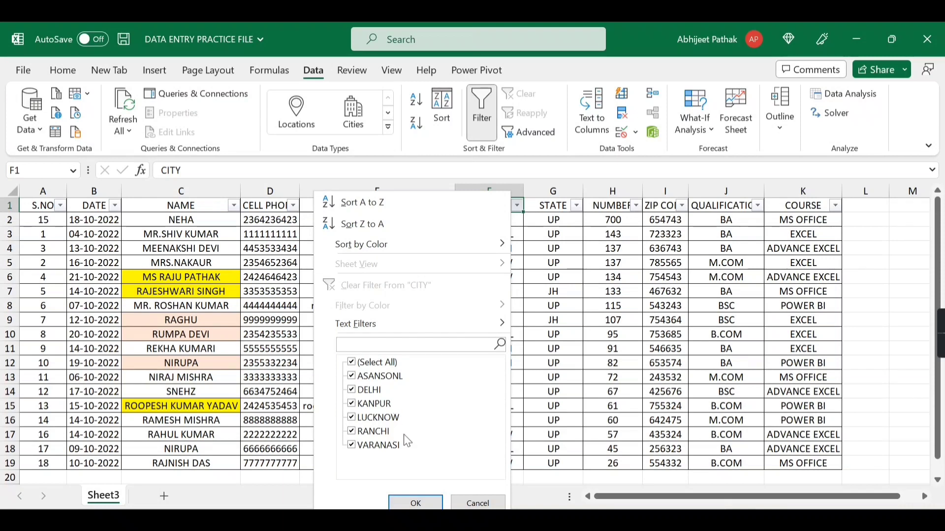
pyautogui.write('ranchi')
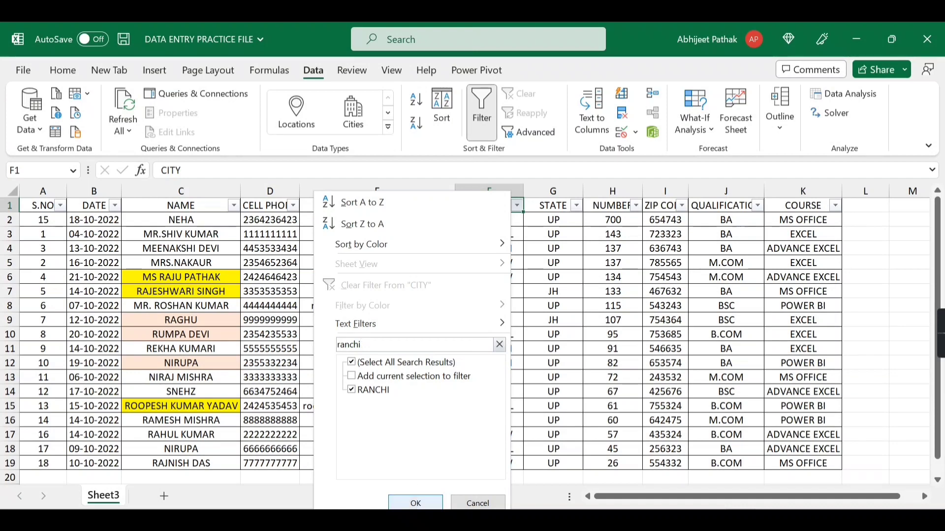
pyautogui.click(418, 503)
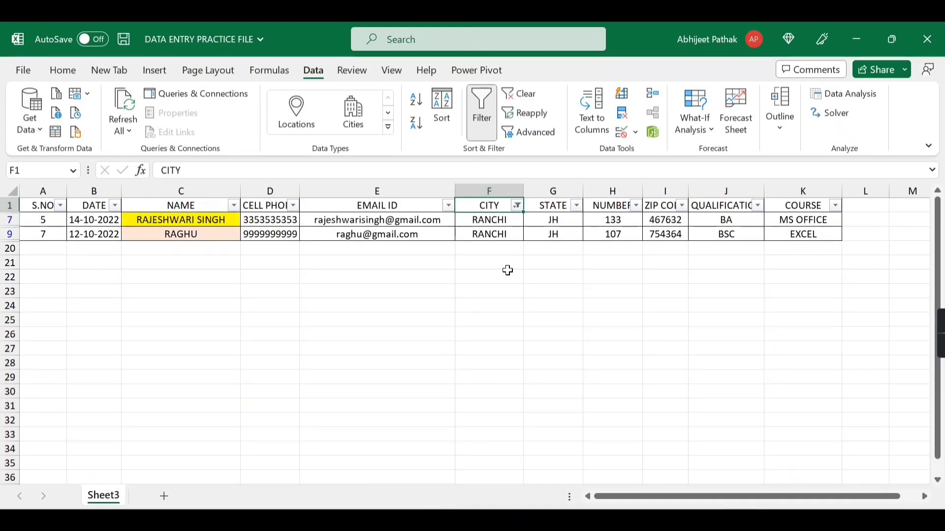
pyautogui.hotkey('ctrl', 'z')
pyautogui.click(502, 238)
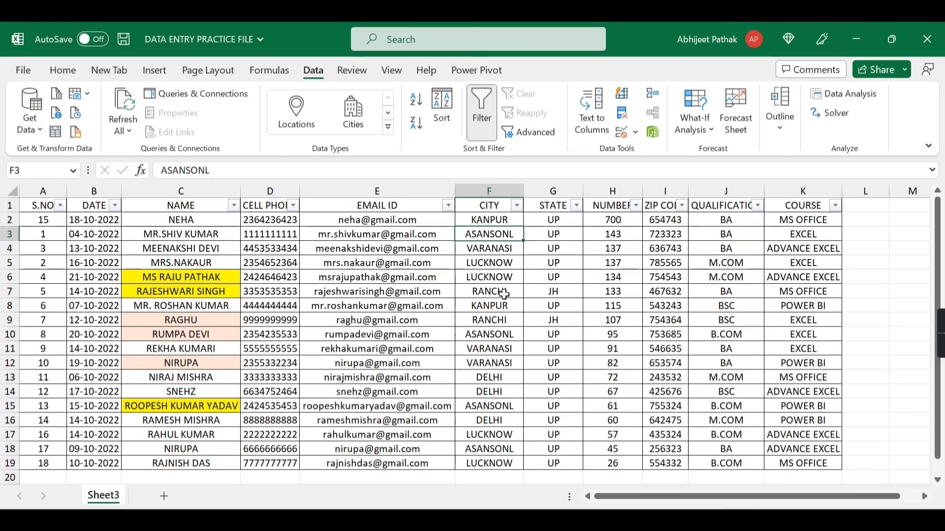
# Step: Filter the CITY column to only KANPUR and RANCHI, and reset it by removing and reapplying the header filters
pyautogui.click(517, 206)
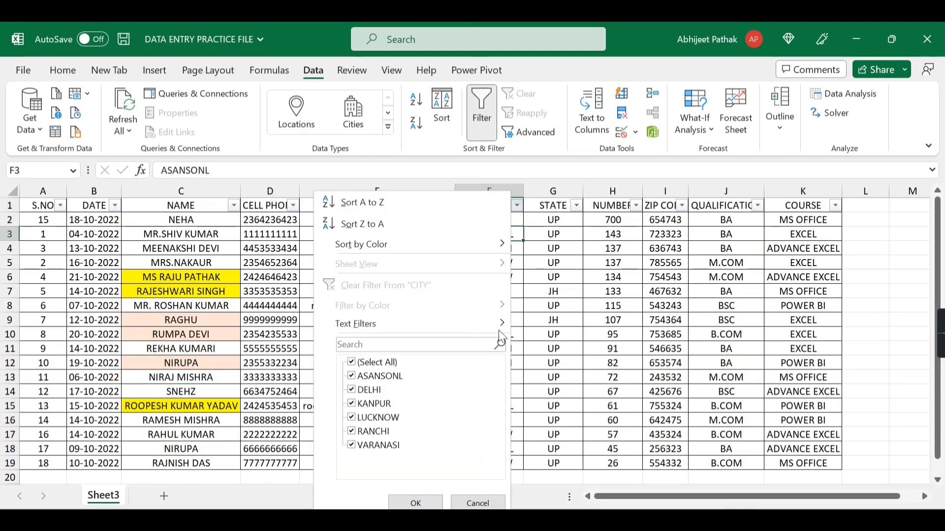
pyautogui.click(370, 365)
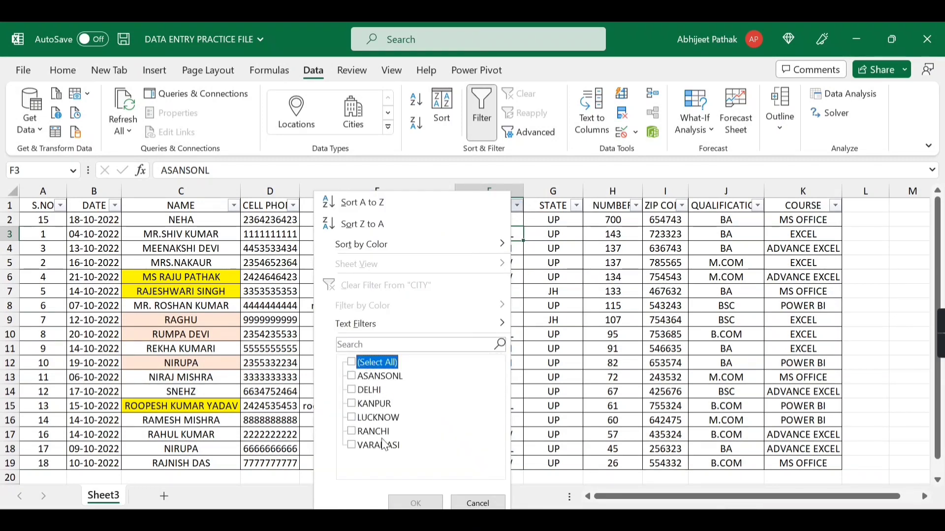
pyautogui.click(378, 432)
pyautogui.click(374, 405)
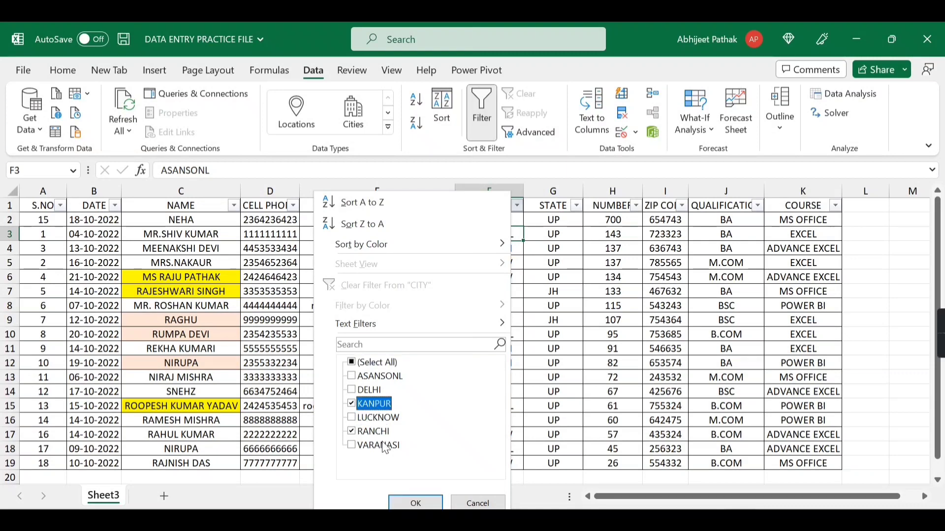
pyautogui.click(418, 503)
pyautogui.click(498, 209)
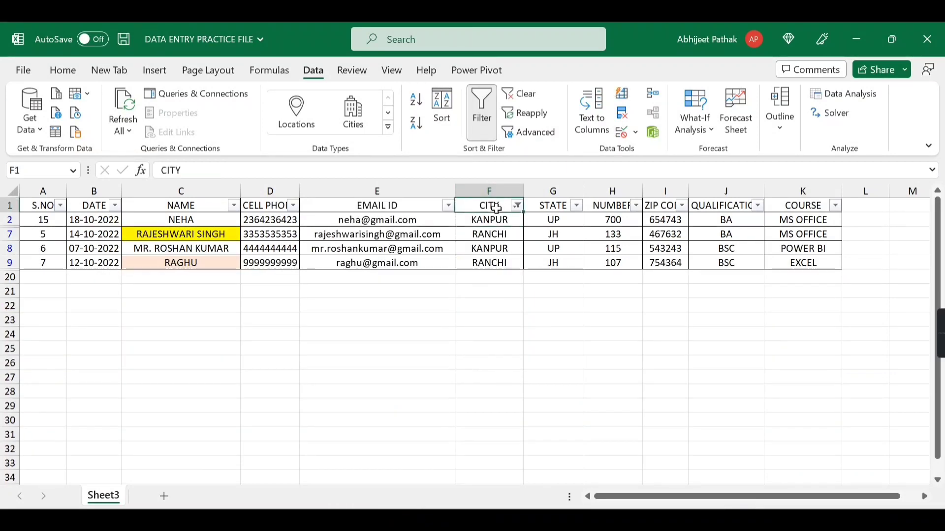
pyautogui.hotkey('ctrl', 'shift', 'l')
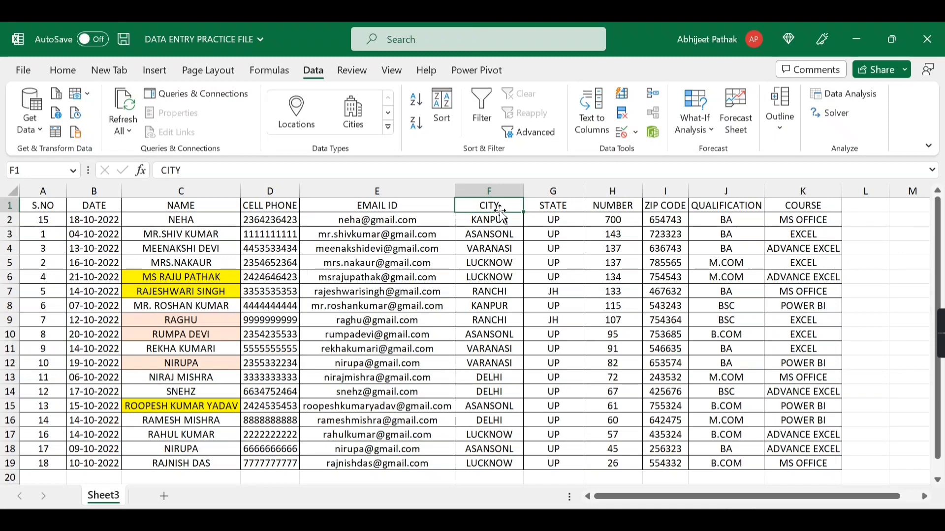
pyautogui.hotkey('ctrl', 'shift', 'l')
# Step: Filter the CITY column to RANCHI using a search for "ranchi" in its filter list
pyautogui.click(517, 206)
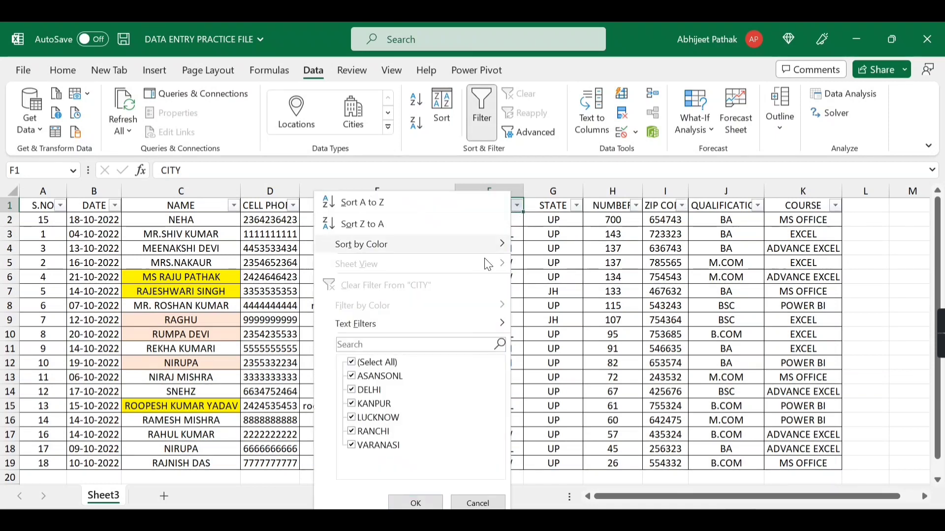
pyautogui.click(386, 347)
pyautogui.write('ranch')
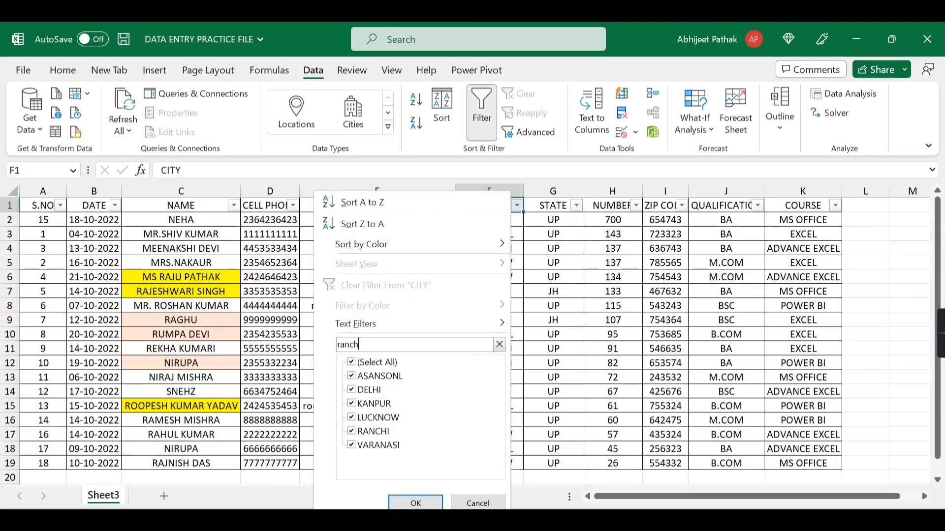
pyautogui.write('i')
pyautogui.press('Return')
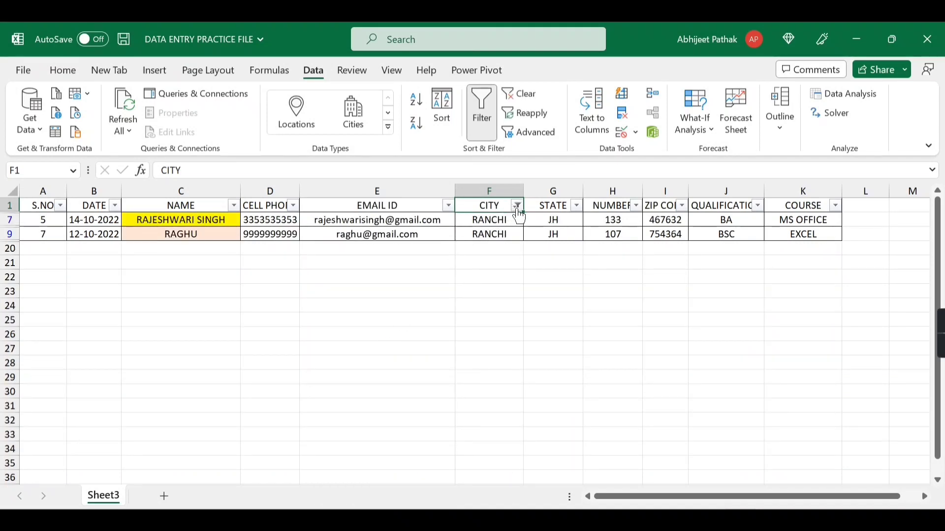
# Step: Replace the CITY filter with KANPUR by searching for "kanpur" in its filter list
pyautogui.click(518, 206)
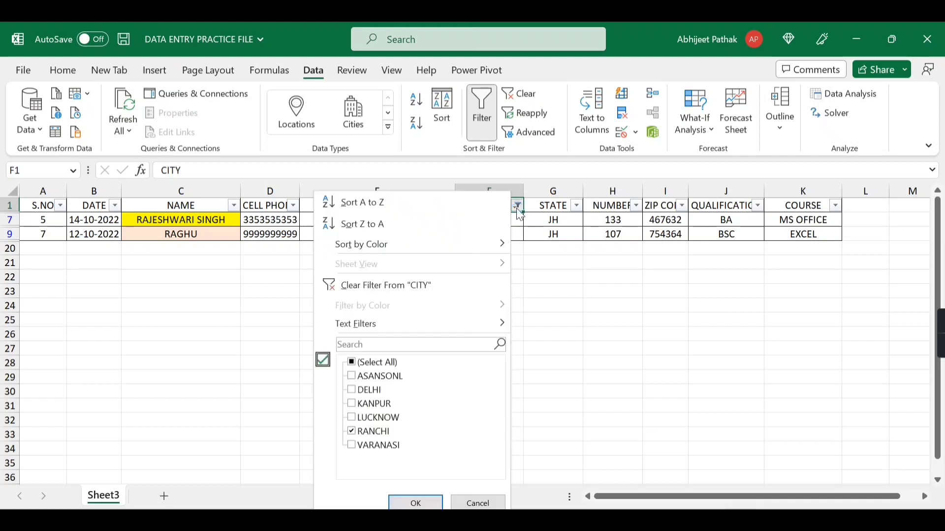
pyautogui.click(410, 343)
pyautogui.write('kanpur')
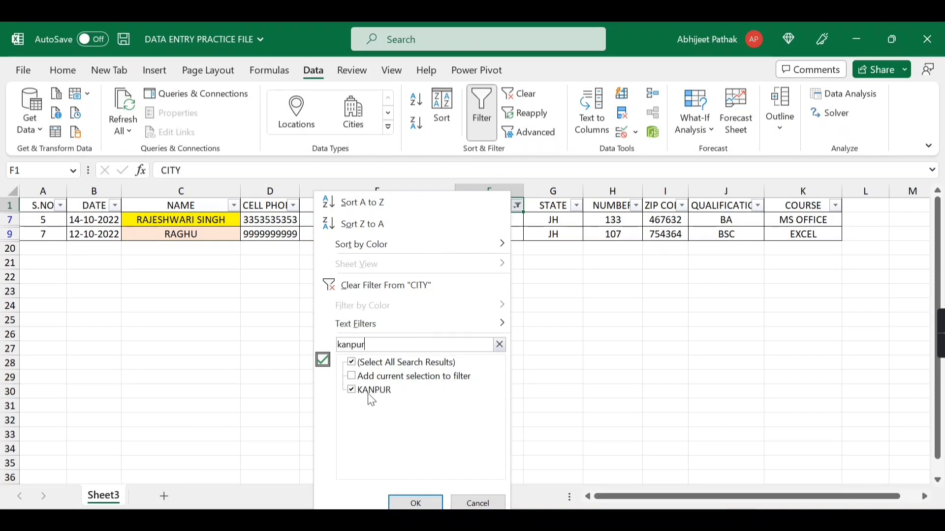
pyautogui.click(416, 502)
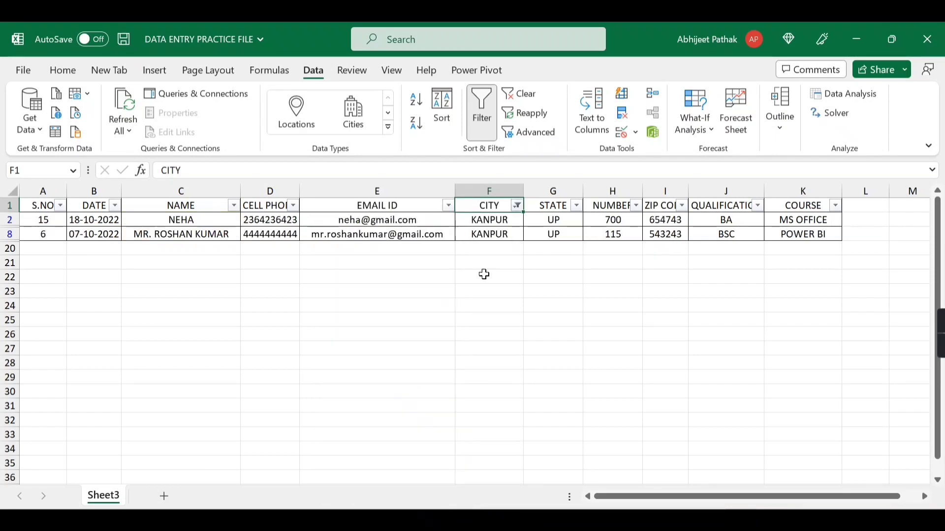
pyautogui.click(508, 220)
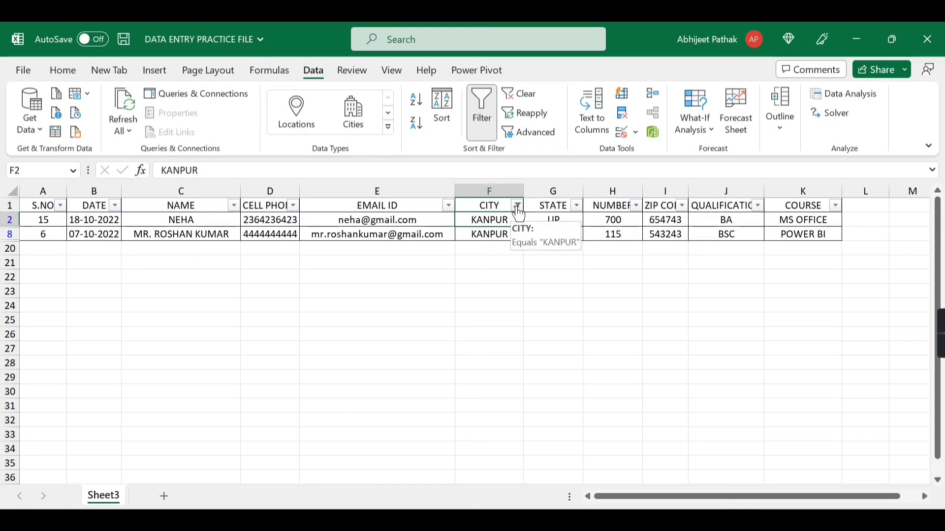
# Step: Search the CITY filter for "ranchi" and add RANCHI to the current filter selection
pyautogui.click(517, 206)
pyautogui.write('ranchi')
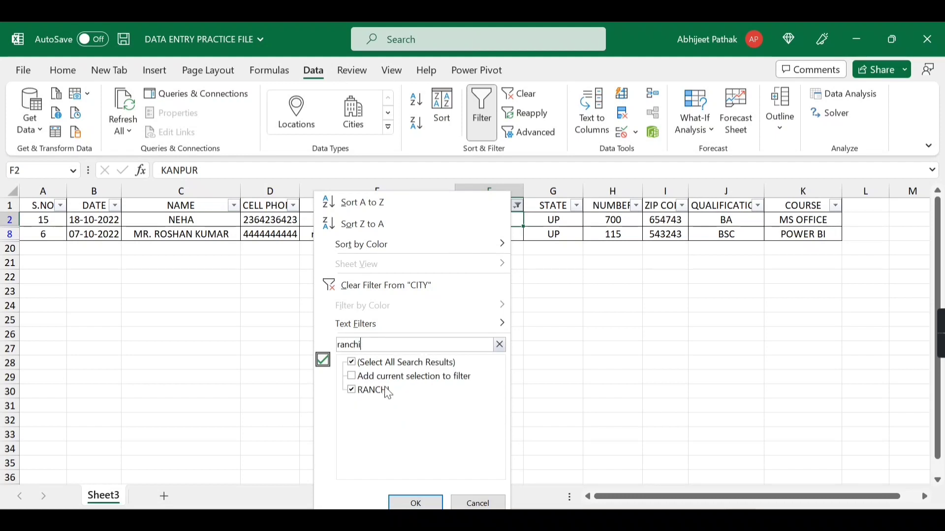
pyautogui.click(352, 377)
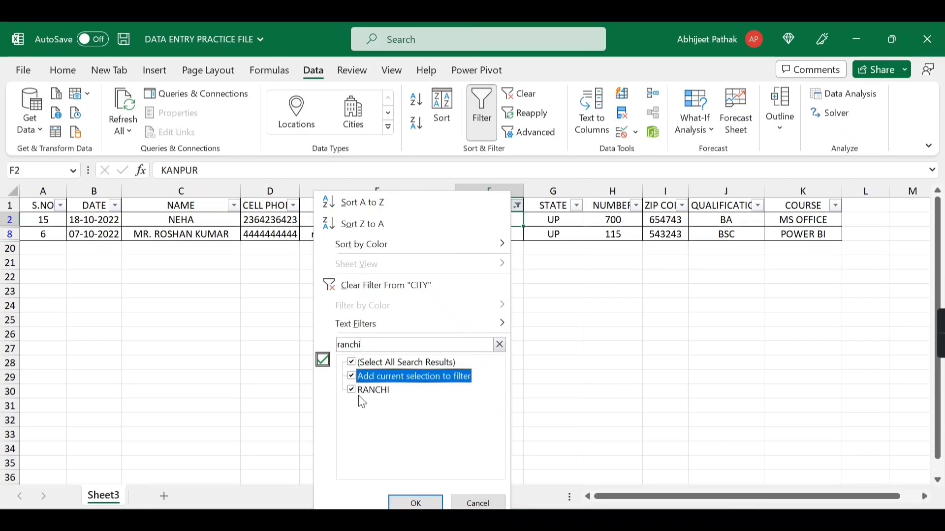
pyautogui.click(416, 504)
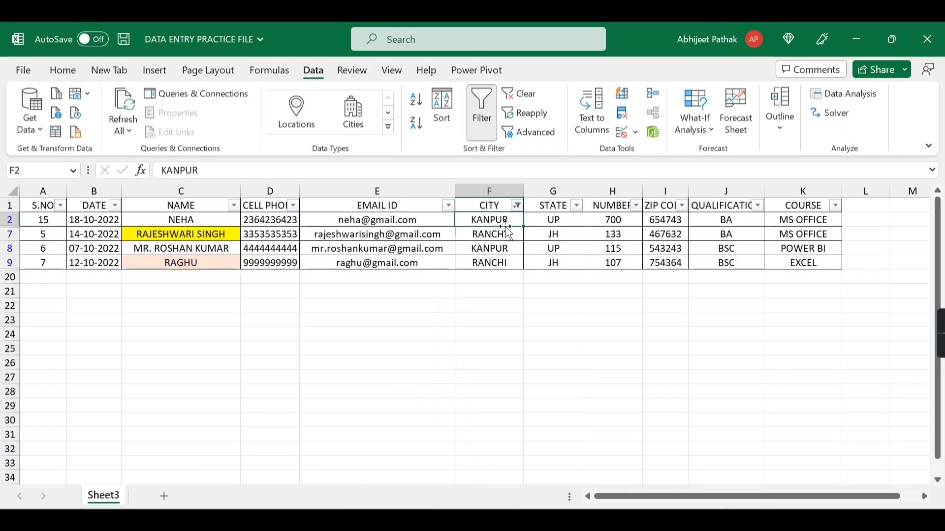
# Step: Search the CITY filter for "vara" and add VARANASI to the current filter selection
pyautogui.click(517, 206)
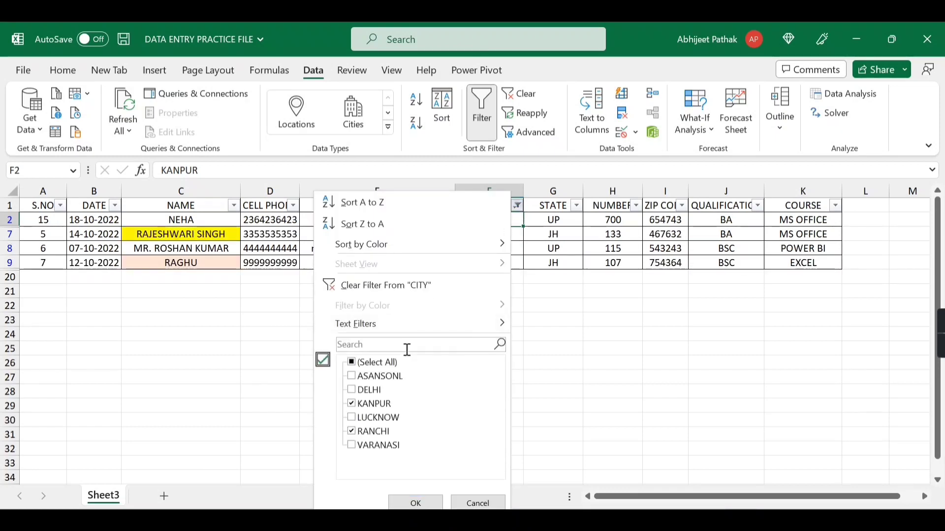
pyautogui.click(404, 348)
pyautogui.write('va')
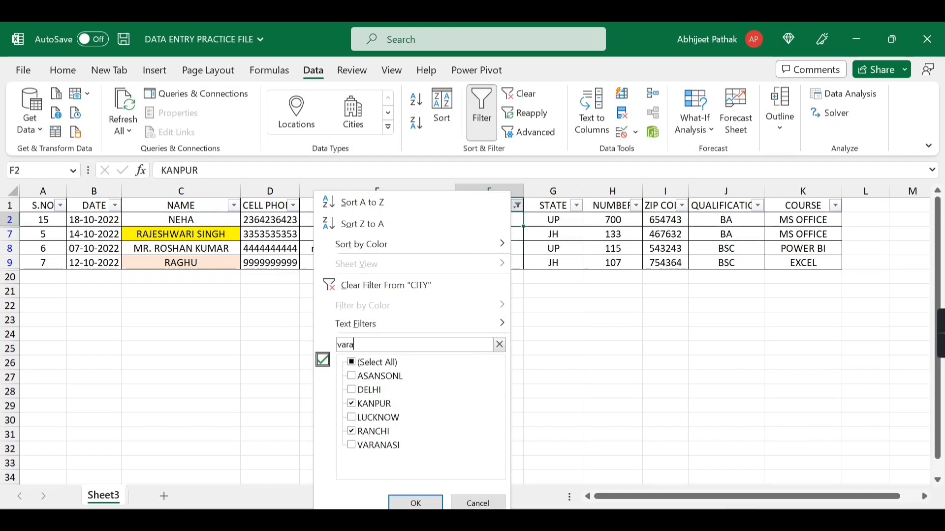
pyautogui.write('ra')
pyautogui.click(352, 376)
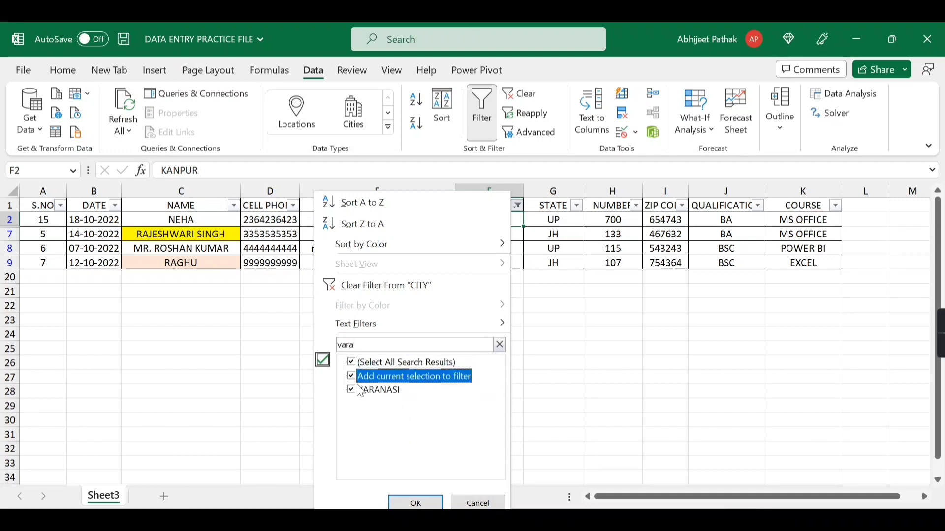
pyautogui.click(416, 503)
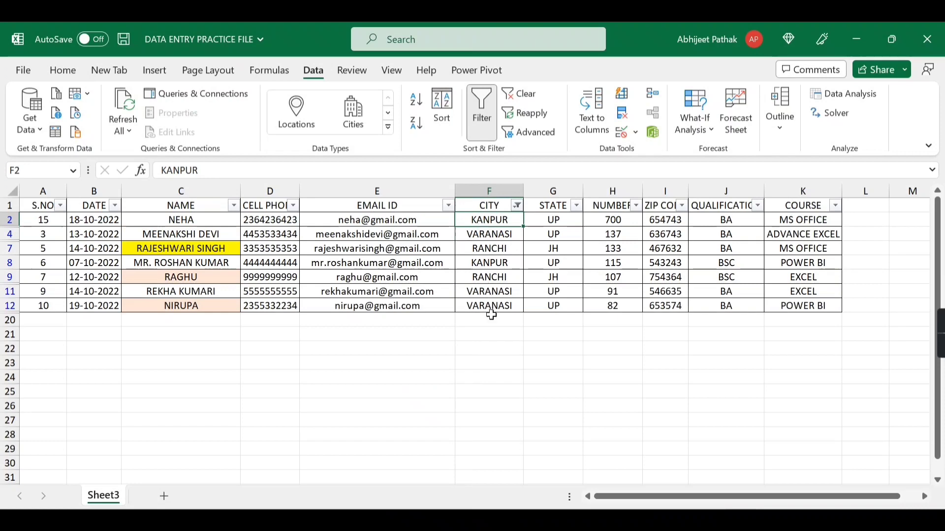
# Step: Undo the successive CITY filters to restore all rows of the table
pyautogui.hotkey('ctrl', 'z')
pyautogui.hotkey('ctrl', 'z')
pyautogui.hotkey('ctrl', 'z')
pyautogui.hotkey('ctrl', 'z')
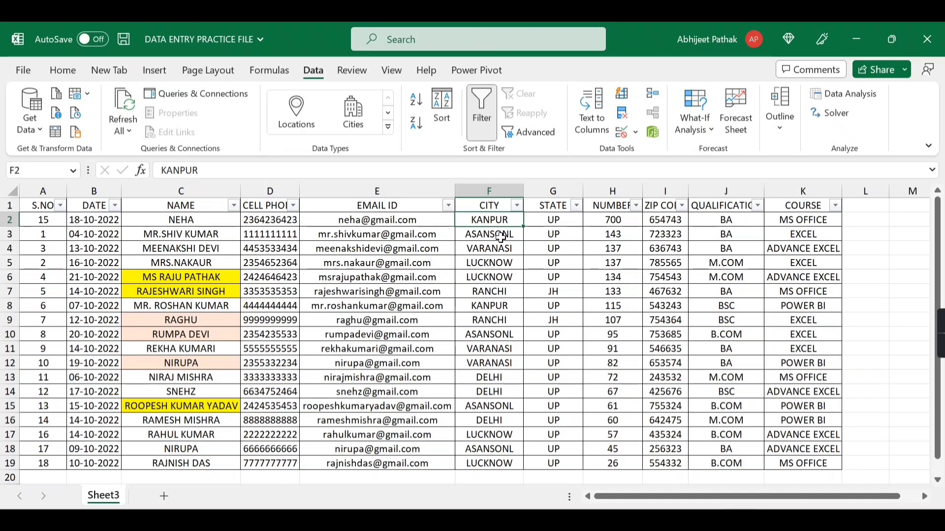
# Step: Filter the CITY column with the Equals text filter for "ranchi" and undo the filter
pyautogui.click(500, 237)
pyautogui.click(516, 206)
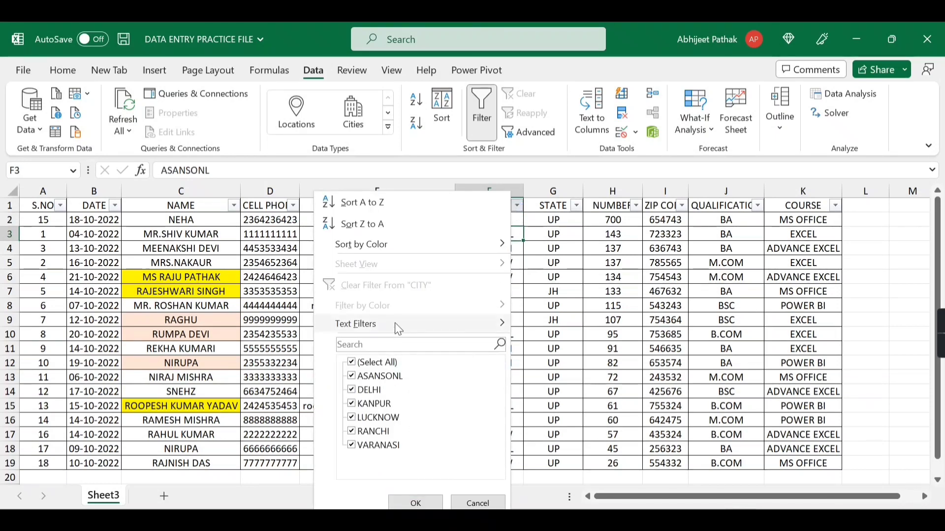
pyautogui.moveTo(413, 331)
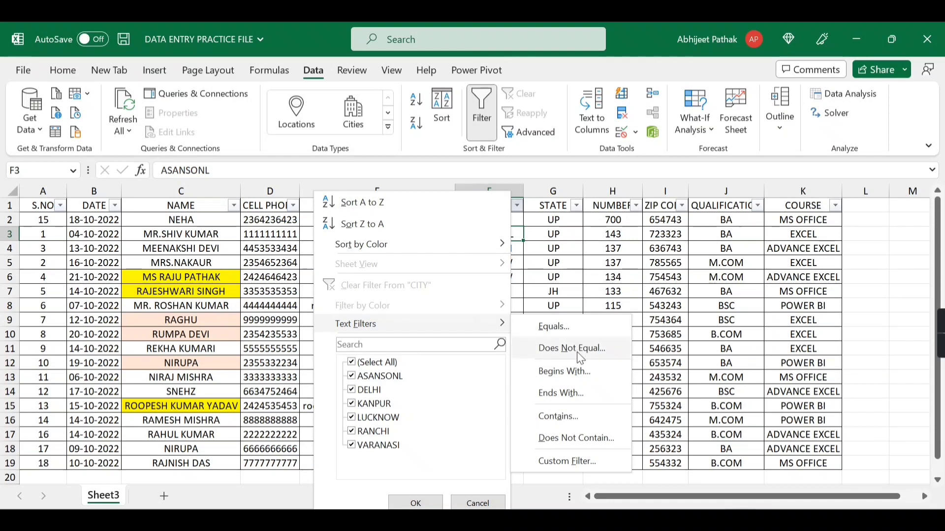
pyautogui.click(558, 334)
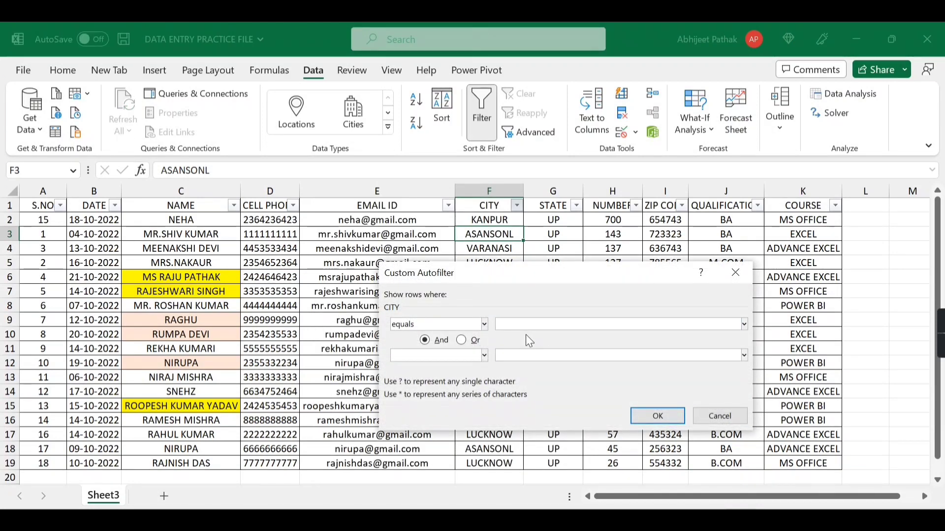
pyautogui.write('ranchi')
pyautogui.press('Return')
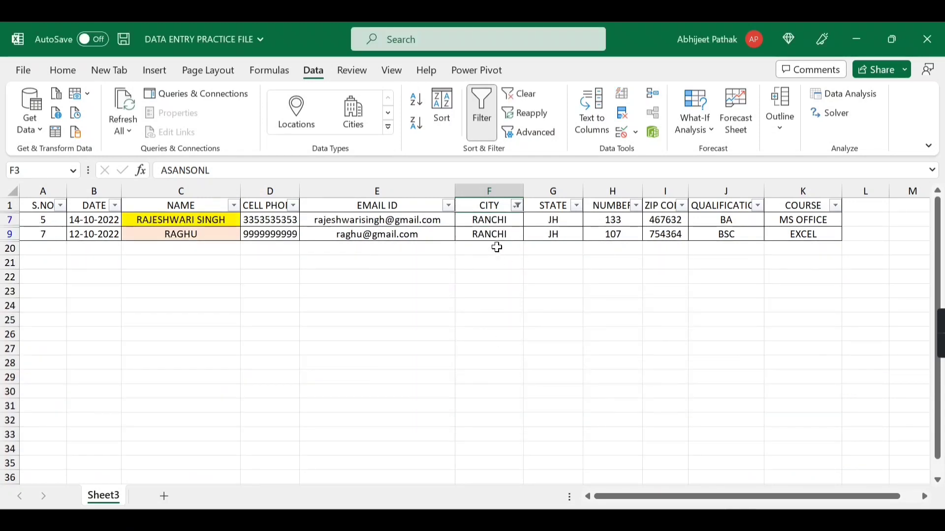
pyautogui.hotkey('ctrl', 'z')
# Step: Filter the CITY column with Does Not Equal "ranchi", and restore all rows by reselecting every city
pyautogui.click(517, 206)
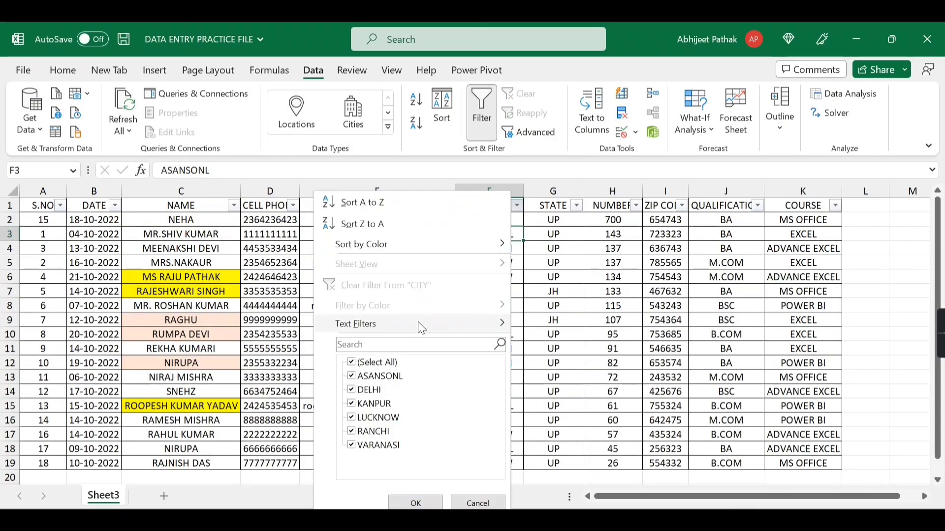
pyautogui.click(570, 350)
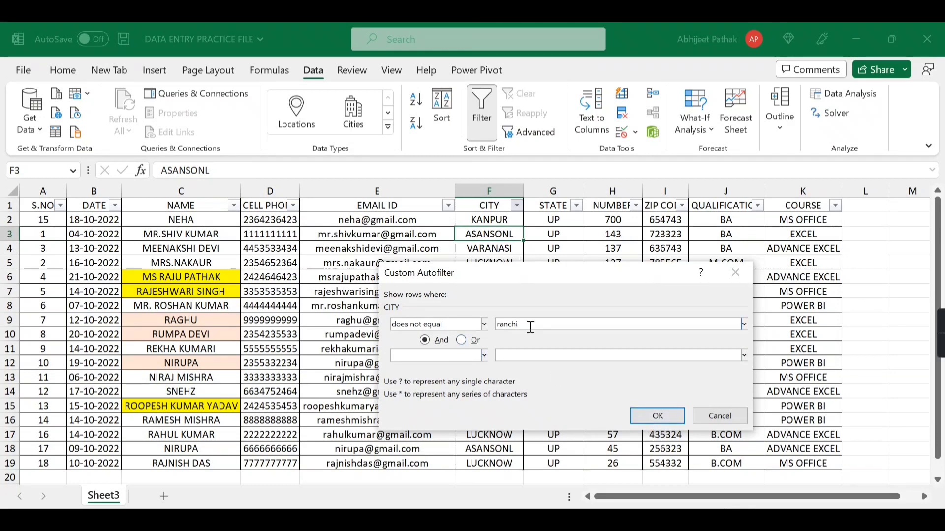
pyautogui.click(657, 416)
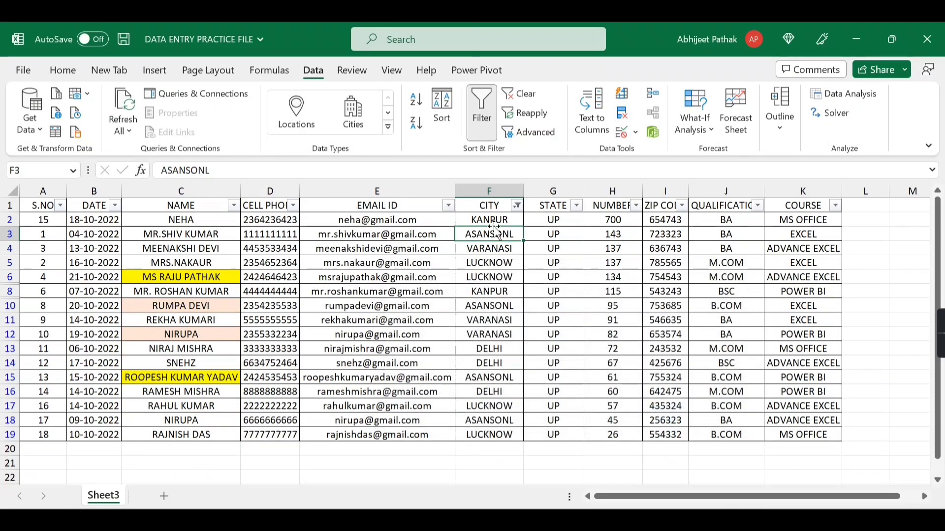
pyautogui.click(516, 206)
pyautogui.moveTo(422, 329)
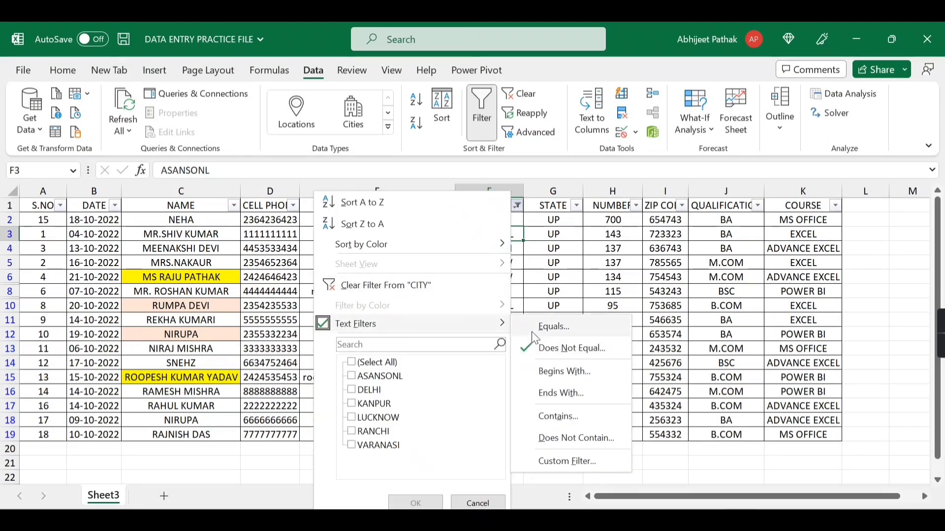
pyautogui.click(374, 363)
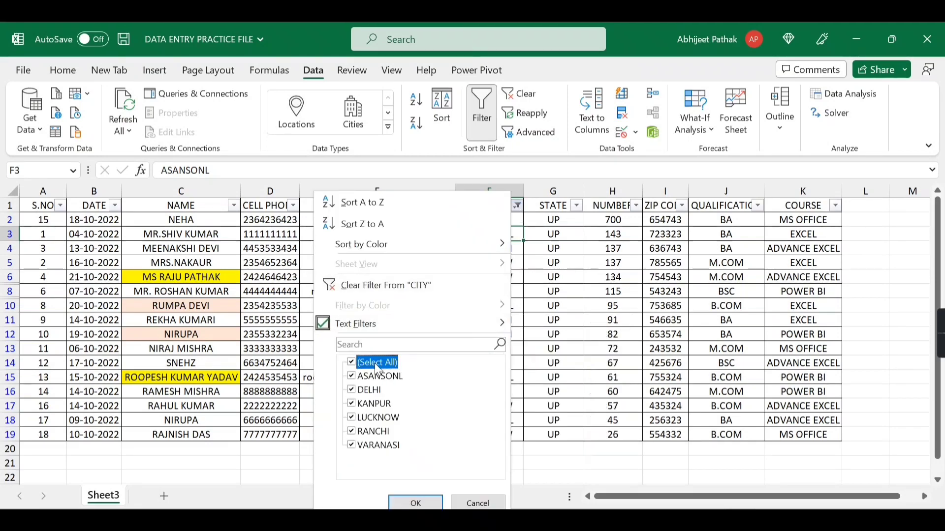
pyautogui.click(416, 503)
# Step: Filter the NAME column to entries that begin with "mr"
pyautogui.click(181, 235)
pyautogui.click(233, 206)
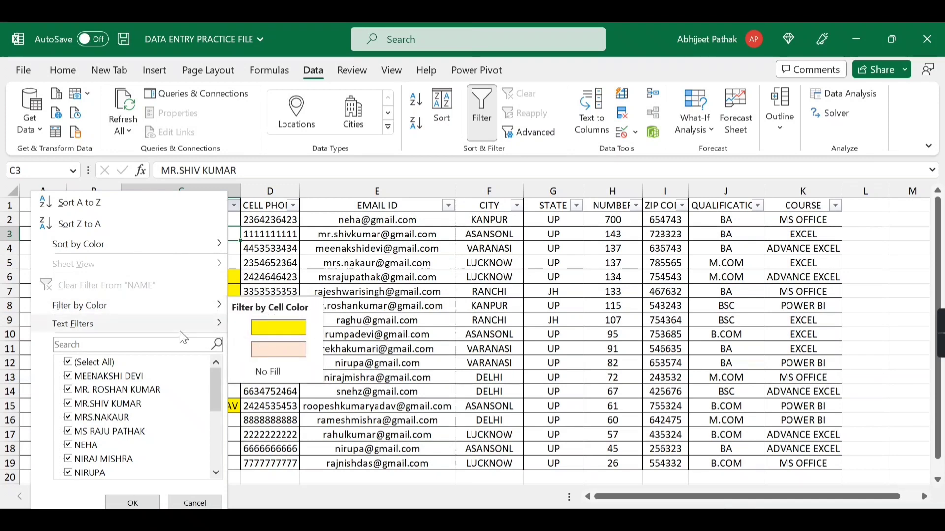
pyautogui.moveTo(181, 330)
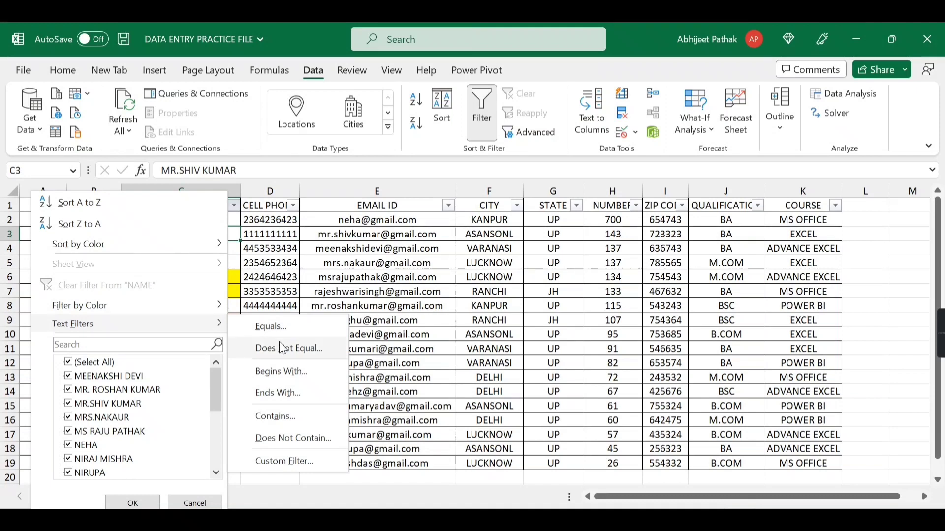
pyautogui.click(293, 373)
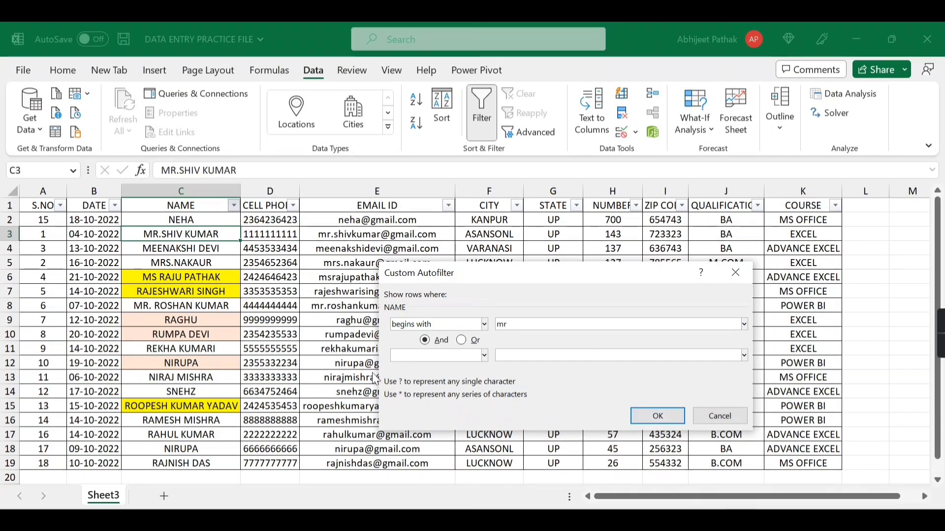
pyautogui.click(652, 418)
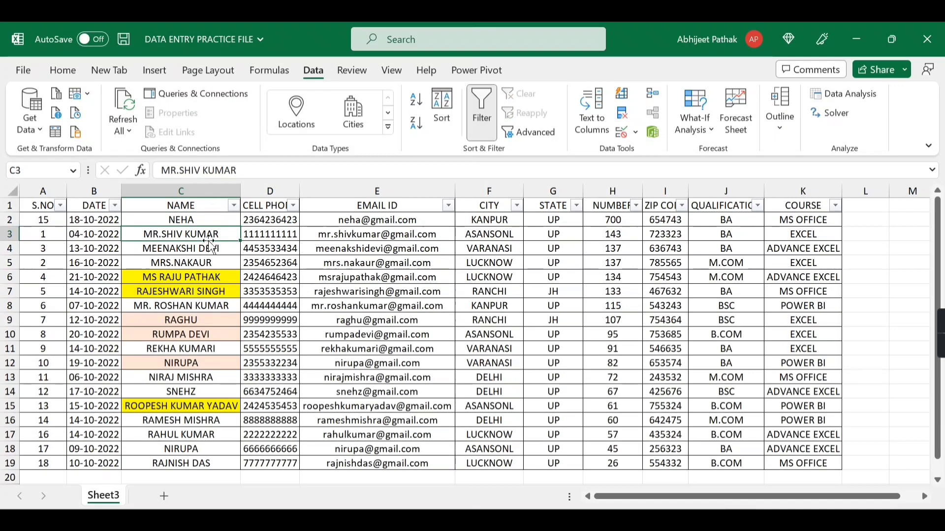
# Step: Filter the NAME column with the Ends With text filter, using the surname shared by several students
pyautogui.click(234, 207)
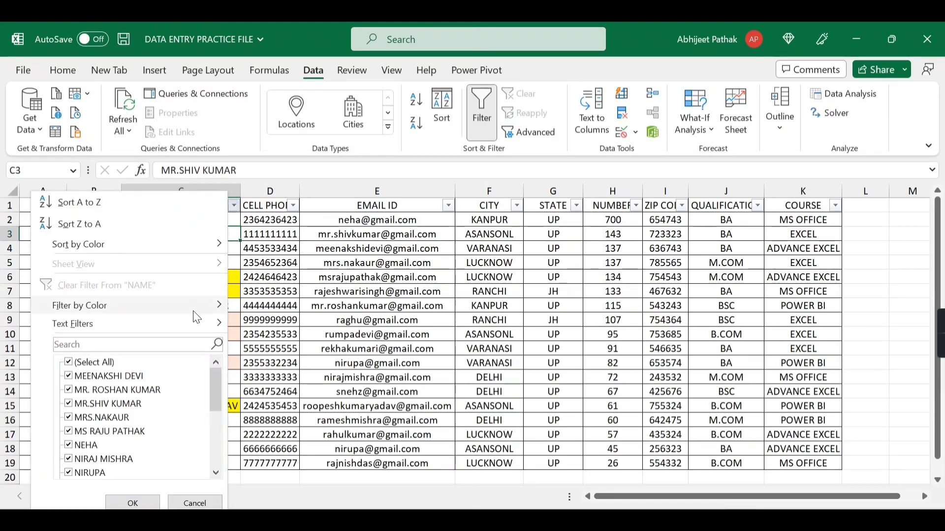
pyautogui.moveTo(194, 326)
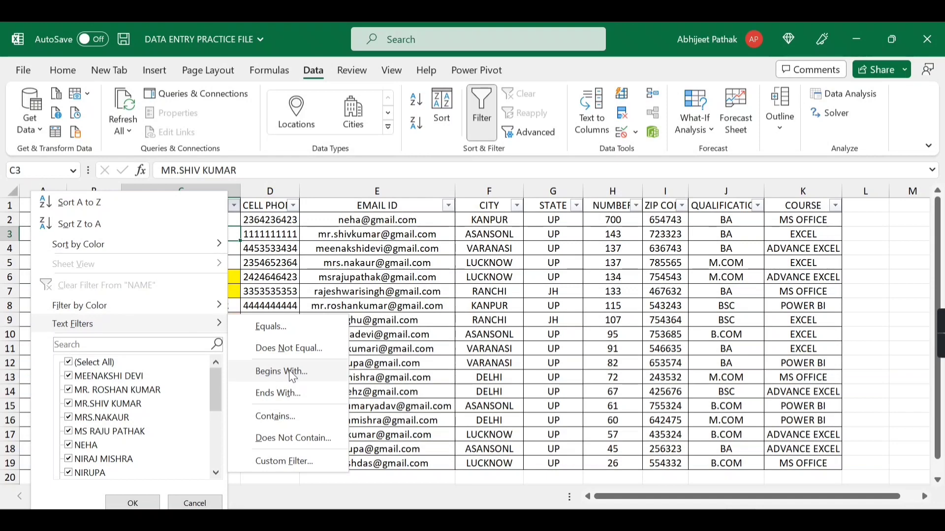
pyautogui.click(273, 396)
pyautogui.click(508, 324)
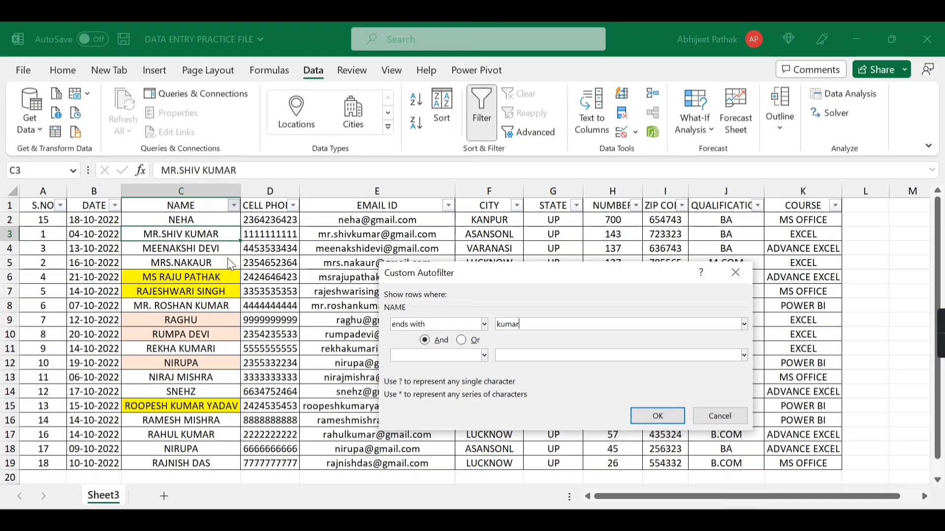
pyautogui.click(655, 417)
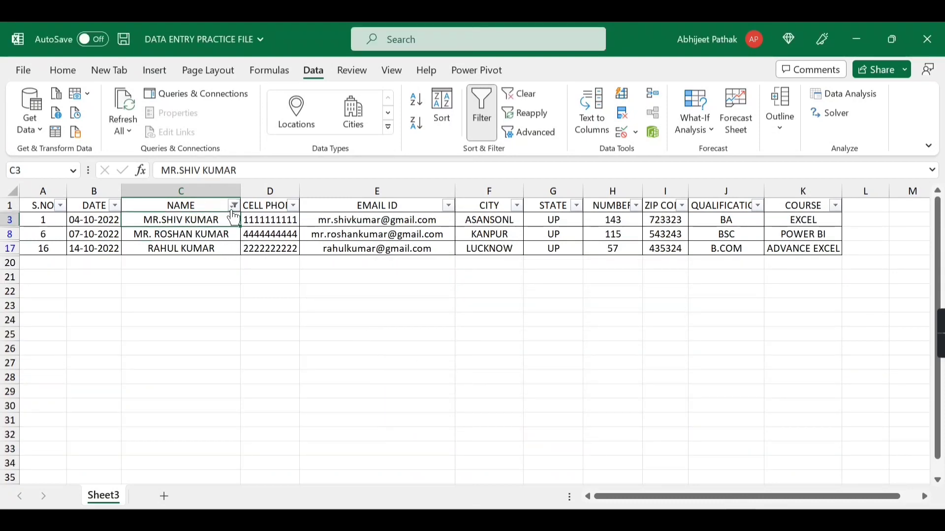
# Step: Change the NAME column's Ends With filter to "r" and check the last letters of the filtered names
pyautogui.click(234, 206)
pyautogui.moveTo(154, 323)
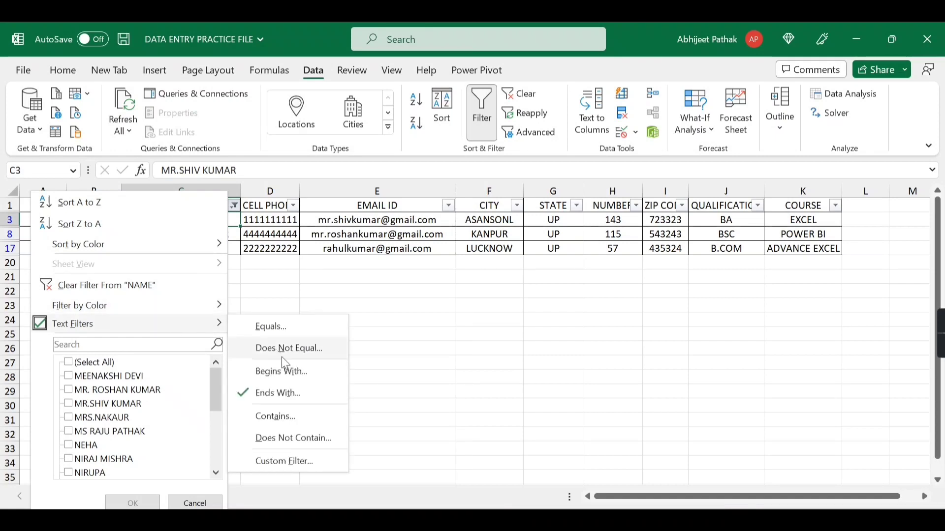
pyautogui.click(301, 396)
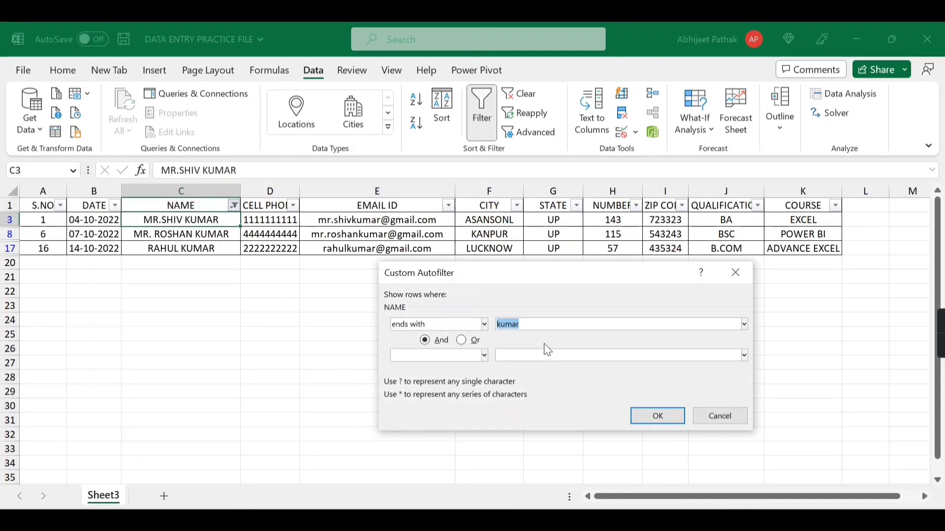
pyautogui.write('r')
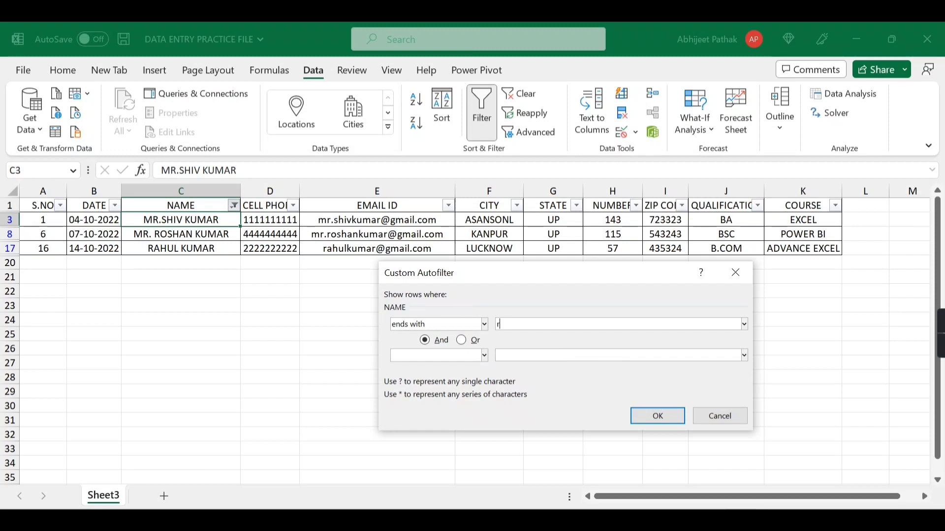
pyautogui.click(648, 414)
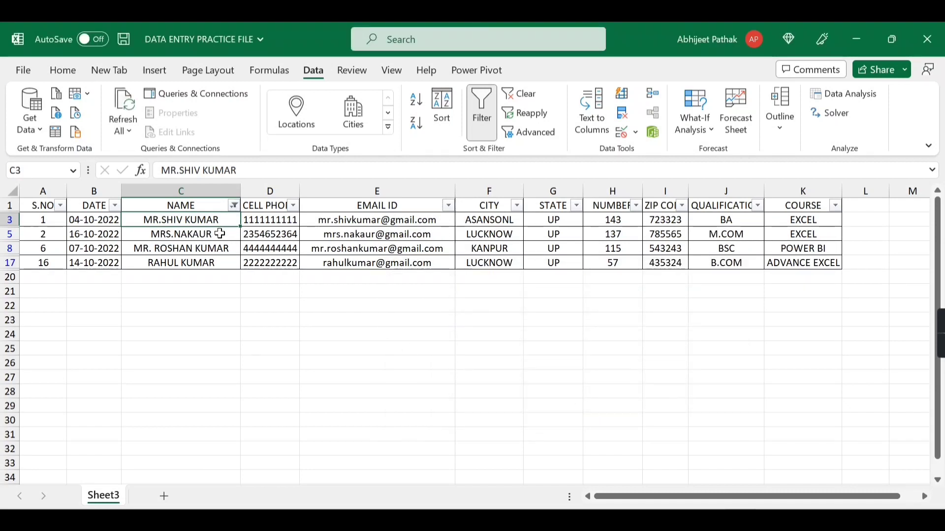
pyautogui.click(225, 234)
pyautogui.click(228, 249)
pyautogui.click(227, 263)
# Step: Replace the NAME filter with a Contains text filter for "u"
pyautogui.click(233, 206)
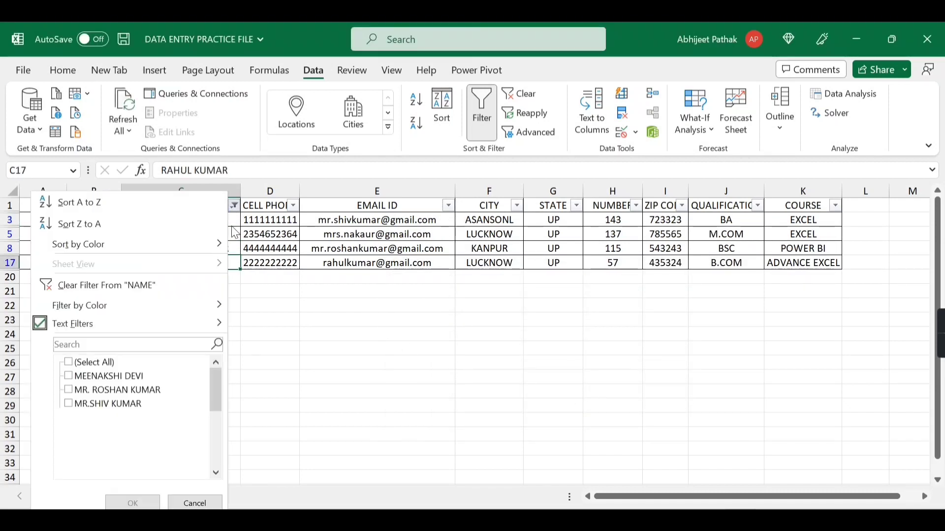
pyautogui.moveTo(163, 323)
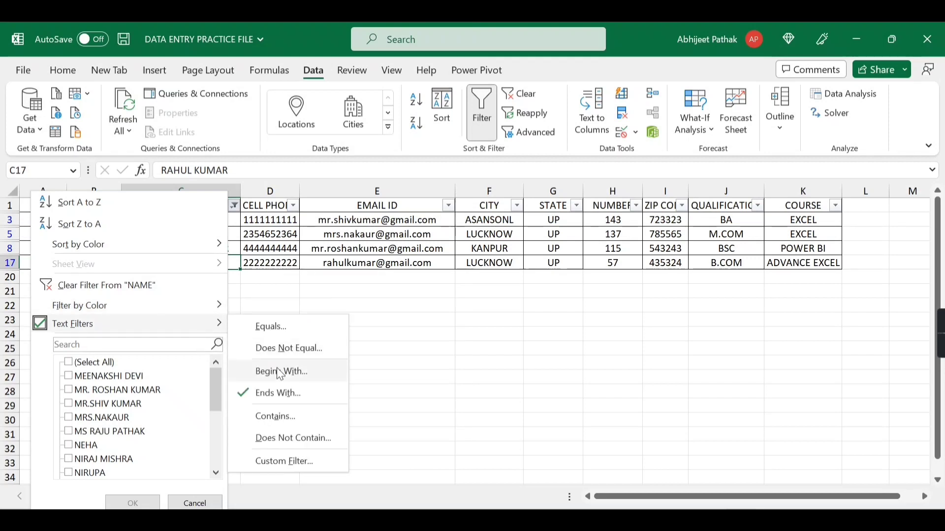
pyautogui.click(294, 419)
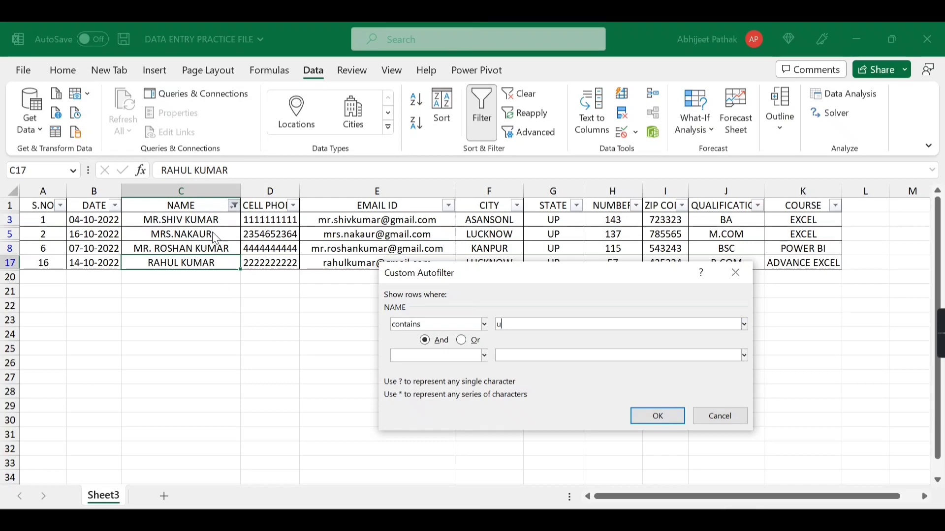
pyautogui.click(661, 420)
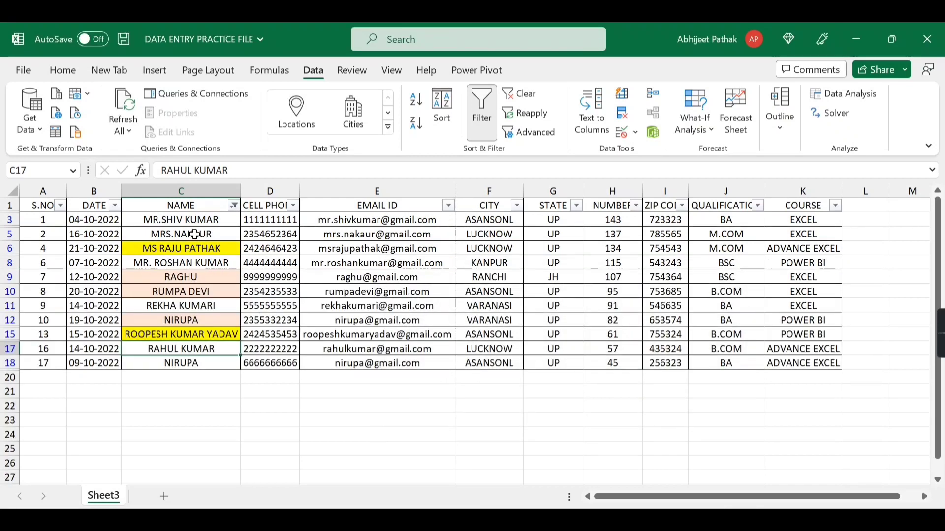
# Step: Check the filtered names, and clear the NAME filter by turning the table's header filters off and on again
pyautogui.click(194, 235)
pyautogui.click(166, 221)
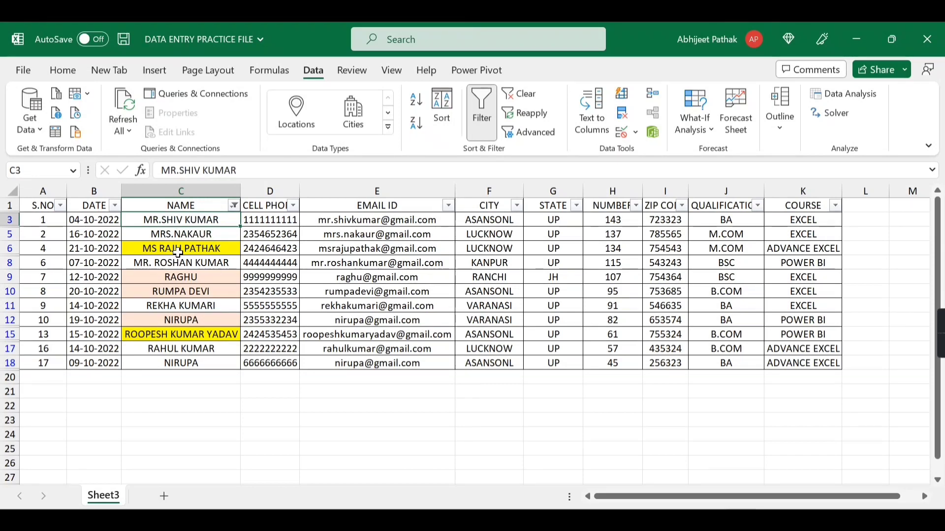
pyautogui.click(190, 206)
pyautogui.hotkey('ctrl', 'shift', 'l')
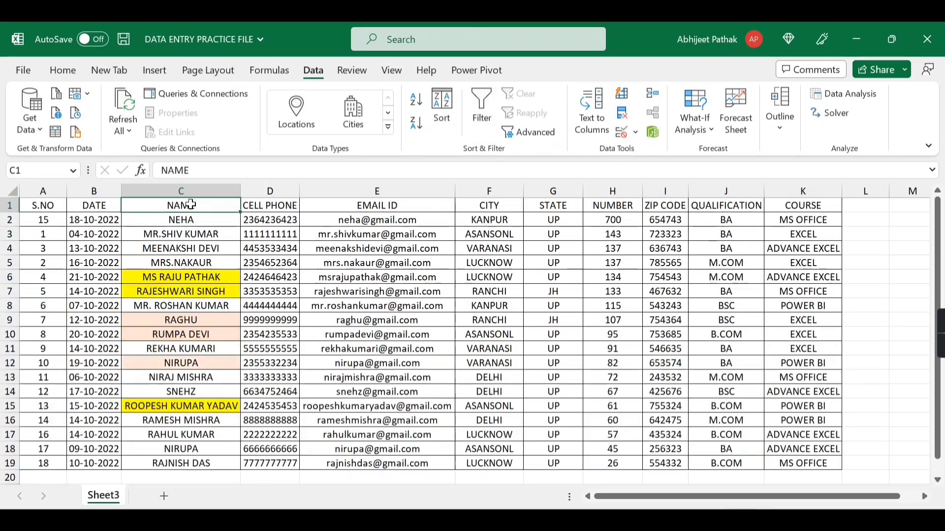
pyautogui.hotkey('ctrl', 'shift', 'l')
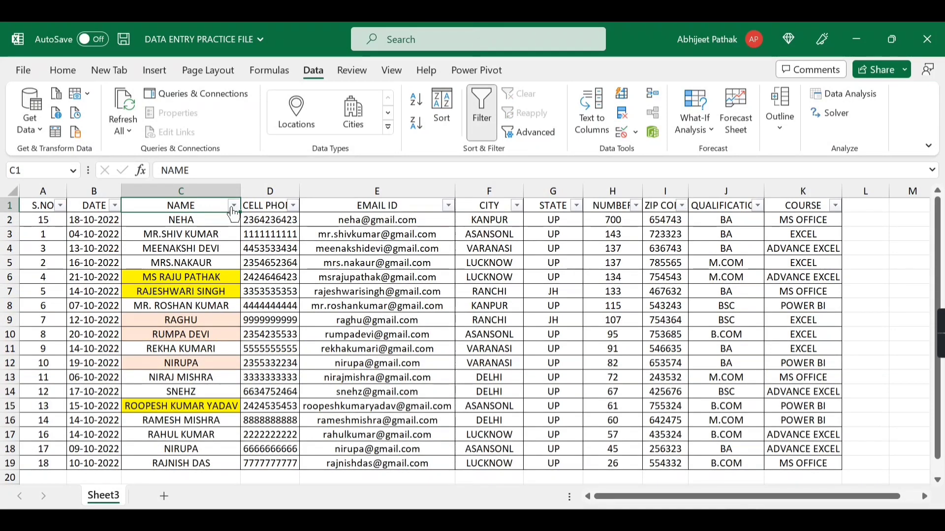
pyautogui.click(234, 206)
pyautogui.press('Escape')
# Step: Insert a lowercase middle name between the first and last names in cell C13
pyautogui.click(188, 335)
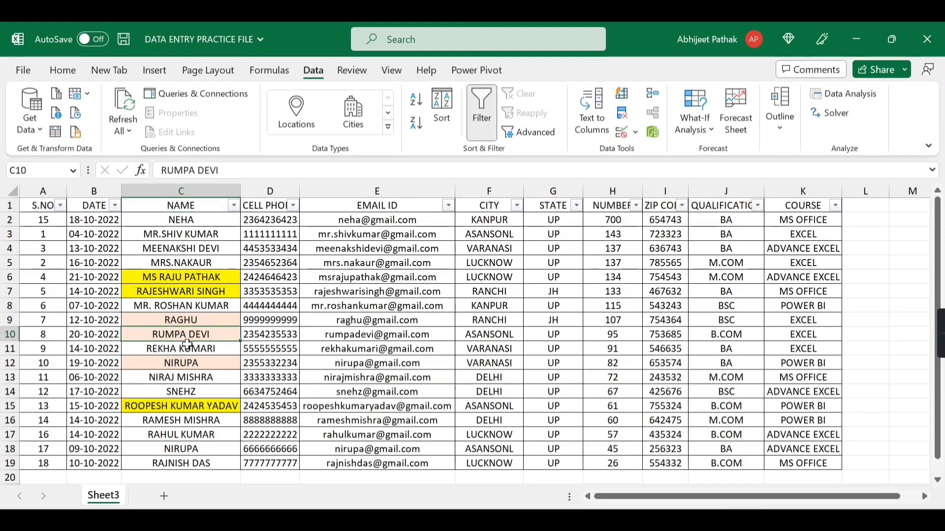
pyautogui.doubleClick(175, 378)
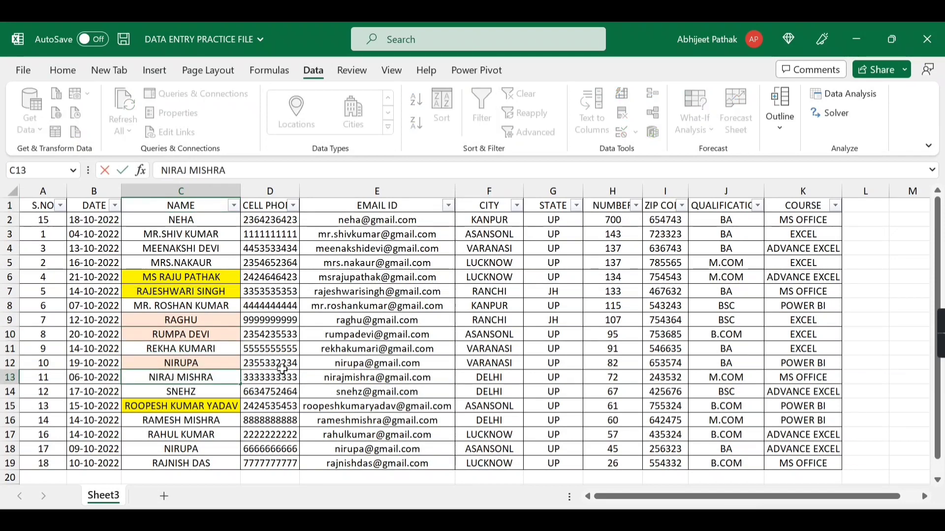
pyautogui.write('kumar')
pyautogui.click(264, 421)
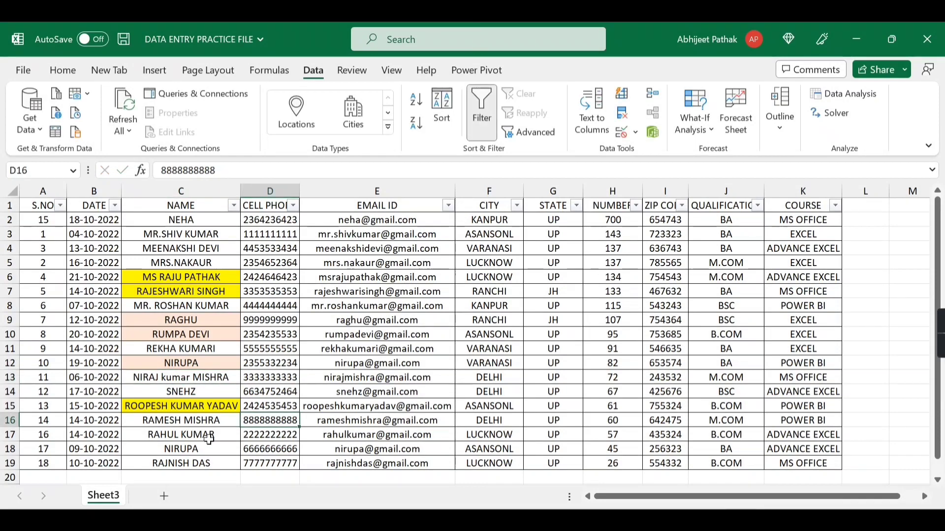
# Step: Insert the same lowercase middle name after the first name in cell C17
pyautogui.doubleClick(183, 435)
pyautogui.write('ku ')
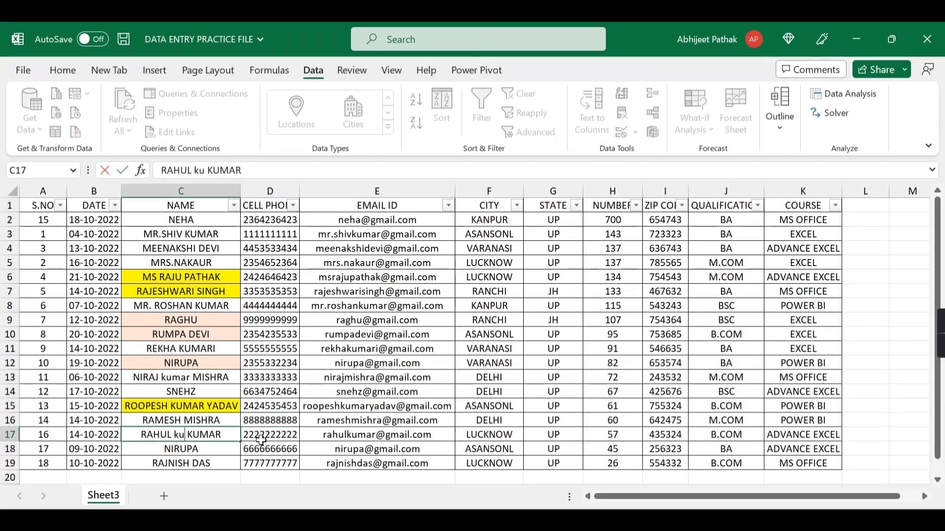
pyautogui.write('mar')
pyautogui.click(307, 406)
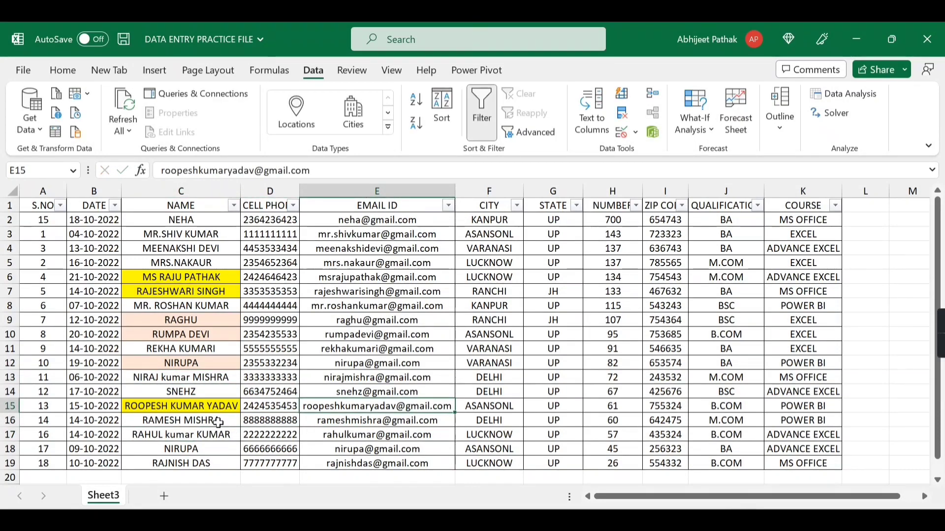
# Step: Filter the NAME column with an Ends With text filter for the last name in cell C17
pyautogui.click(218, 422)
pyautogui.click(228, 435)
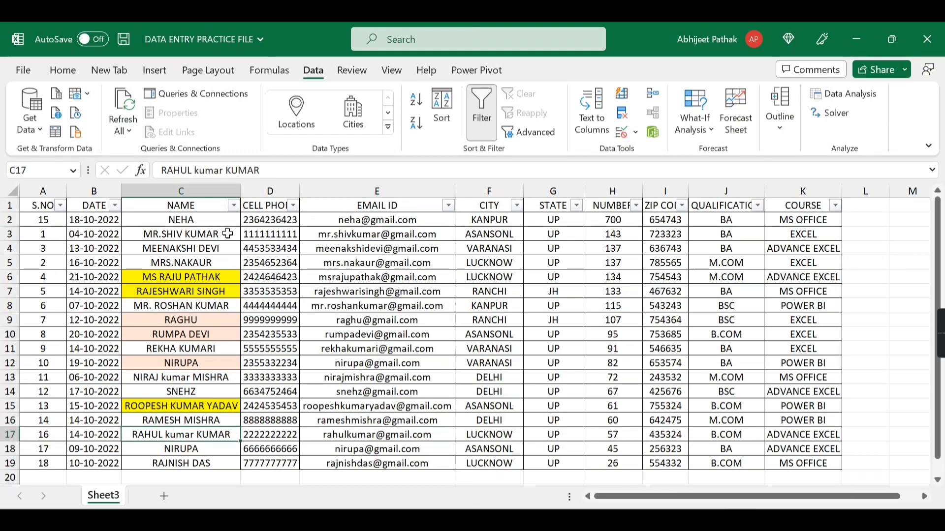
pyautogui.click(233, 205)
pyautogui.moveTo(168, 326)
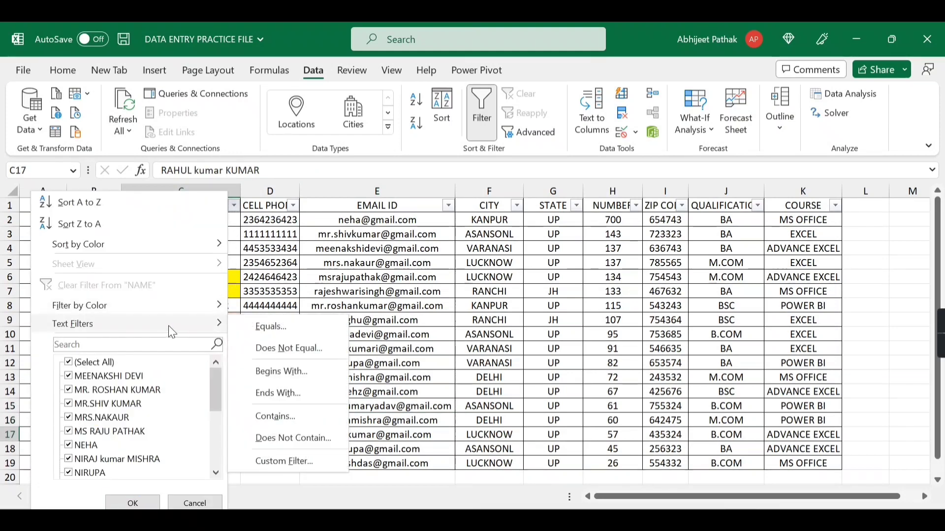
pyautogui.click(294, 401)
pyautogui.write('u')
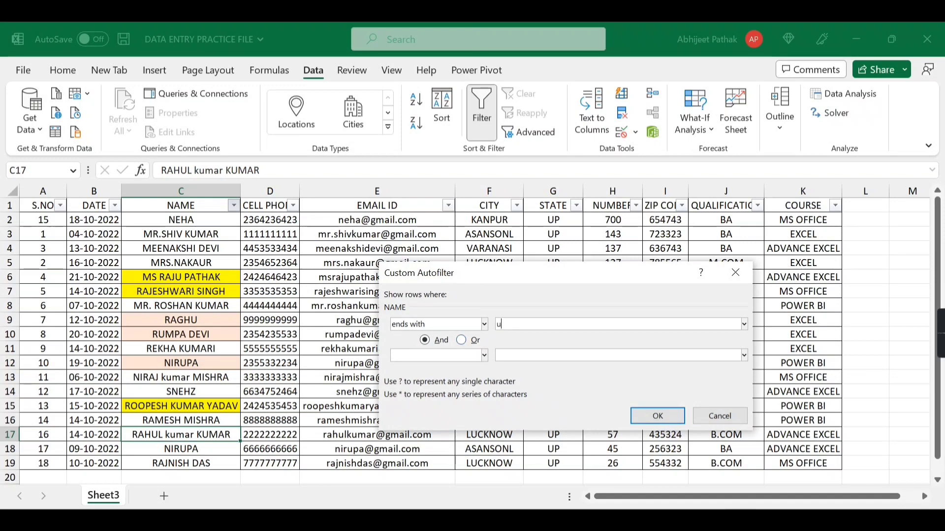
pyautogui.press('BackSpace')
pyautogui.write('kumar')
pyautogui.press('Return')
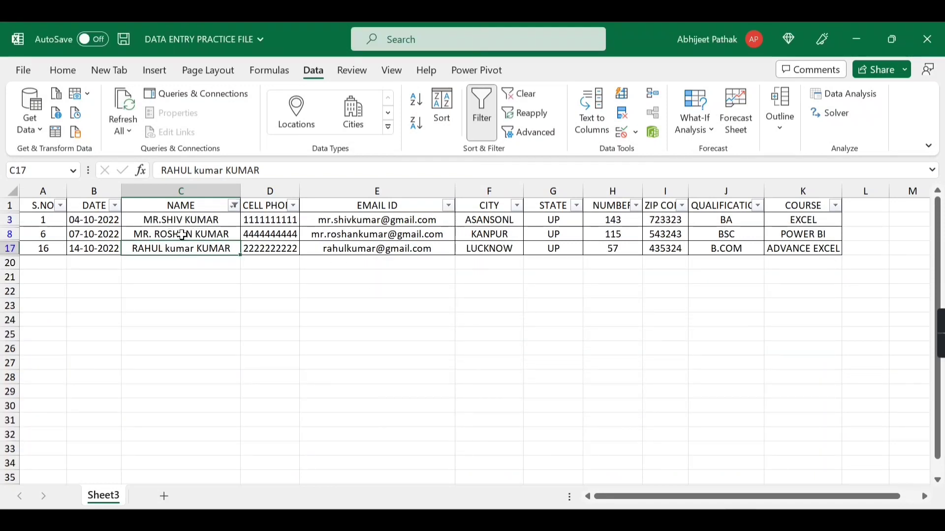
# Step: Replace the NAME filter with a Contains text filter for the last name in cell C17
pyautogui.click(234, 206)
pyautogui.click(289, 415)
pyautogui.write('kumar')
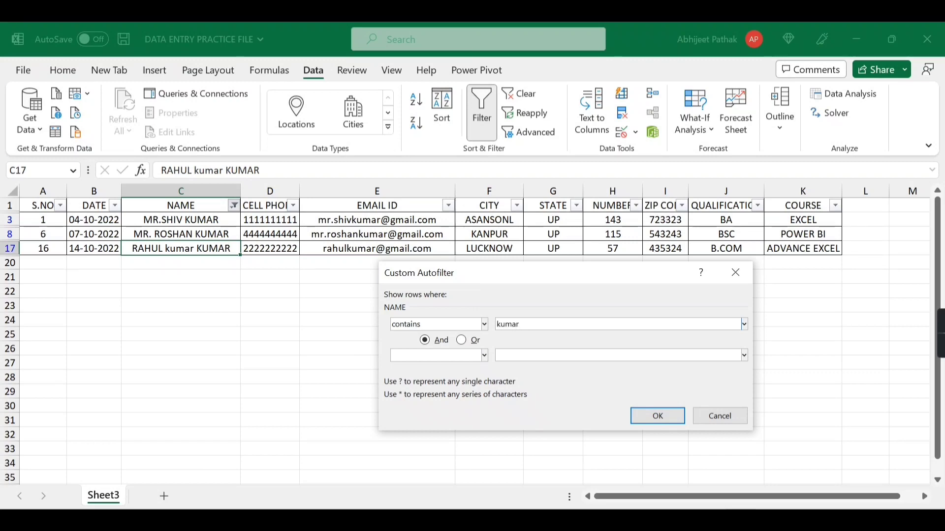
pyautogui.click(658, 416)
# Step: Check the filtered names, and clear the NAME filter by turning the table's header filters off and on again
pyautogui.click(188, 248)
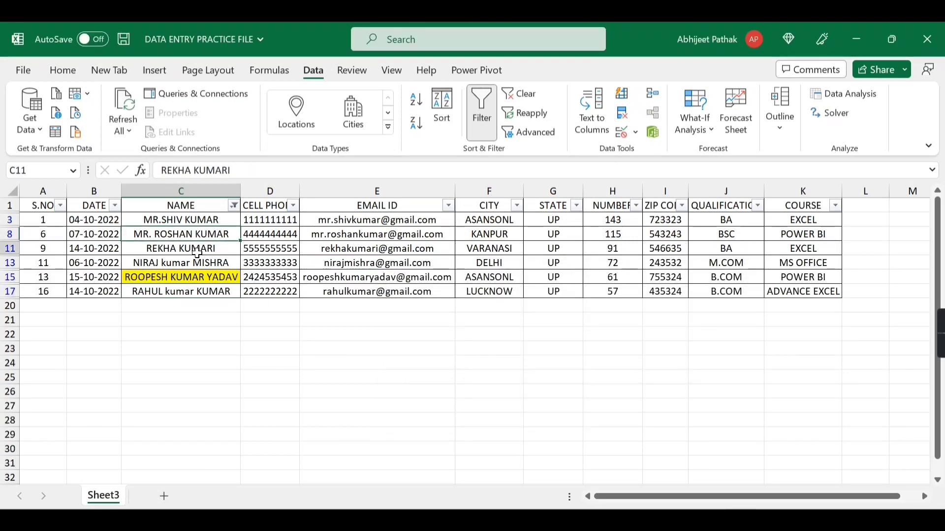
pyautogui.click(188, 265)
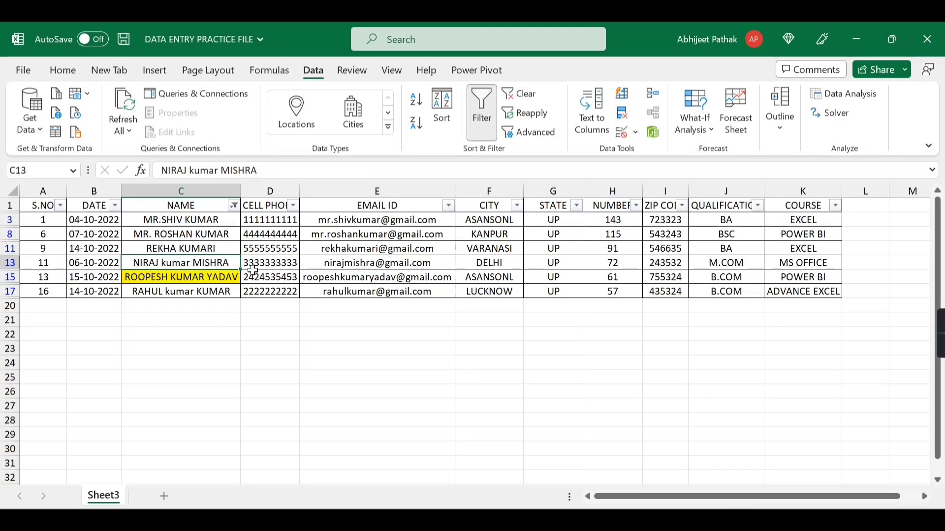
pyautogui.click(194, 209)
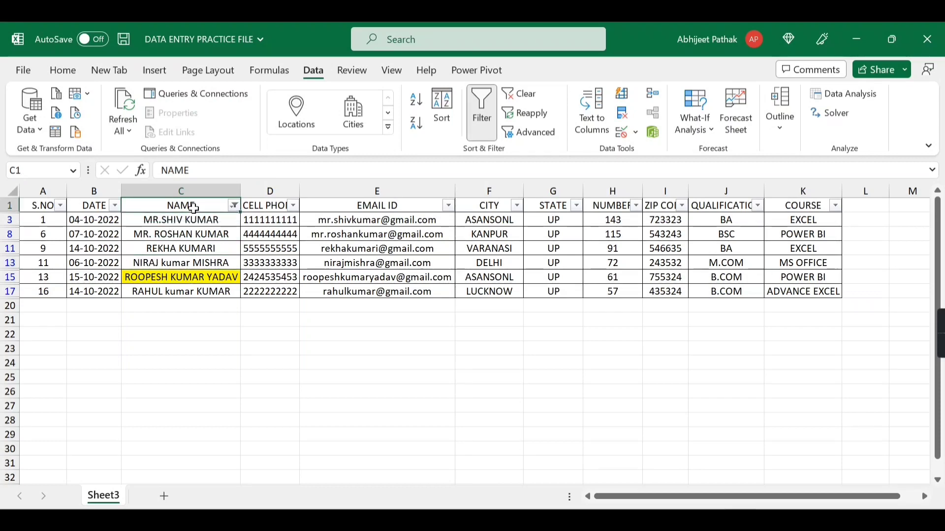
pyautogui.hotkey('ctrl', 'shift', 'l')
pyautogui.hotkey('ctrl', 'shift', 'l')
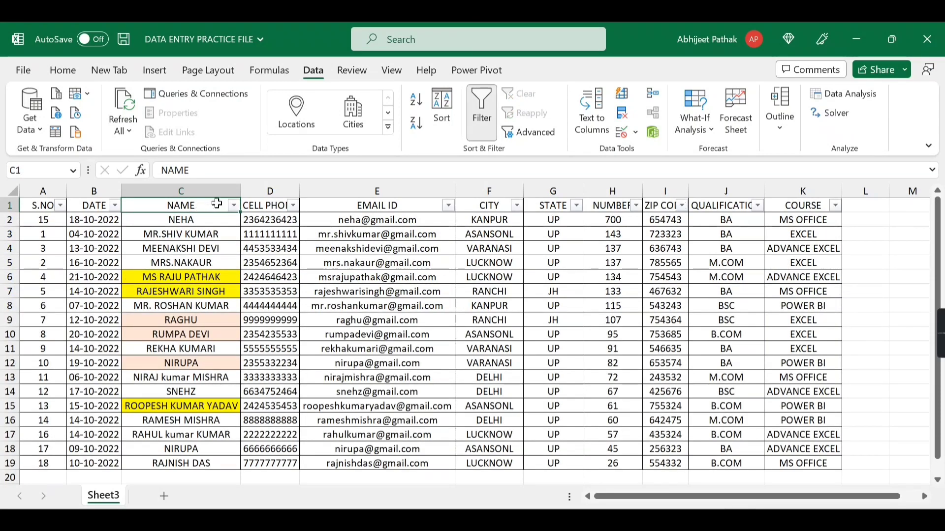
# Step: Filter the NAME column with a Contains text filter for "mr", and clear it by turning the header filters off
pyautogui.click(234, 207)
pyautogui.moveTo(139, 324)
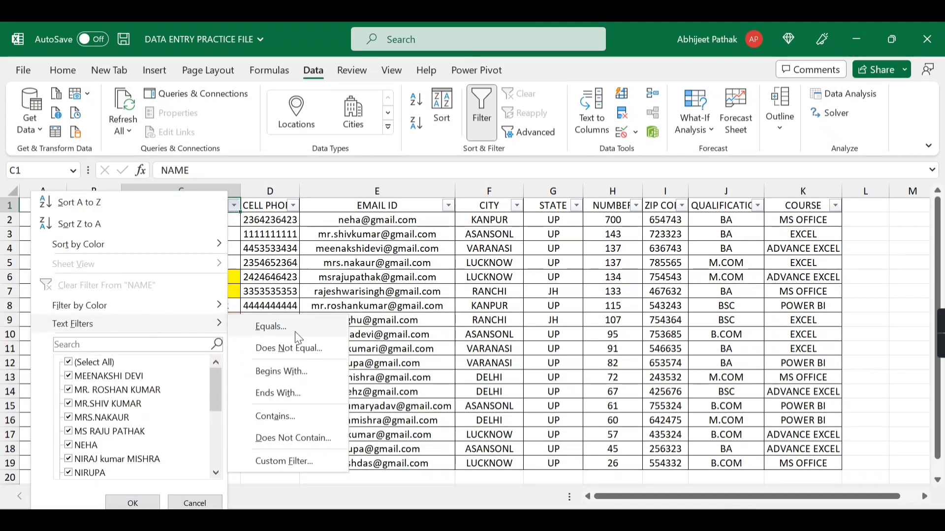
pyautogui.click(283, 417)
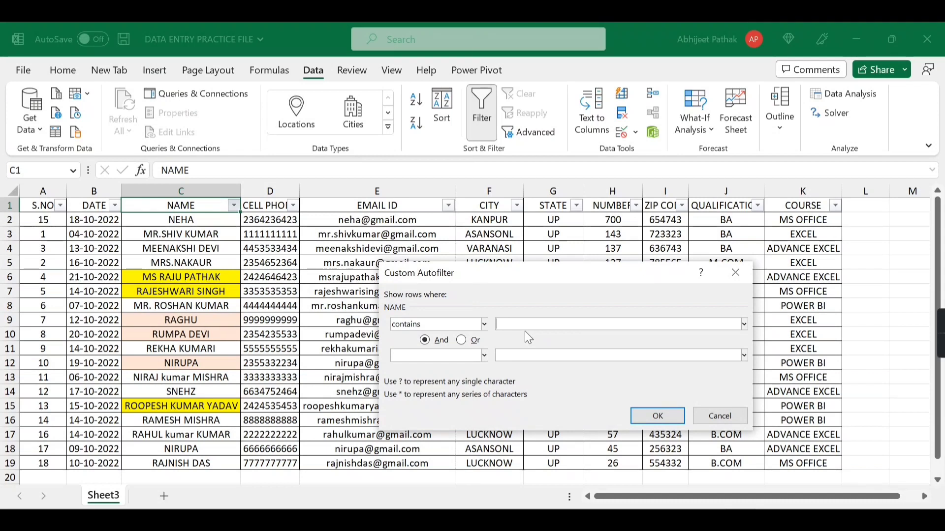
pyautogui.write('mr')
pyautogui.press('Return')
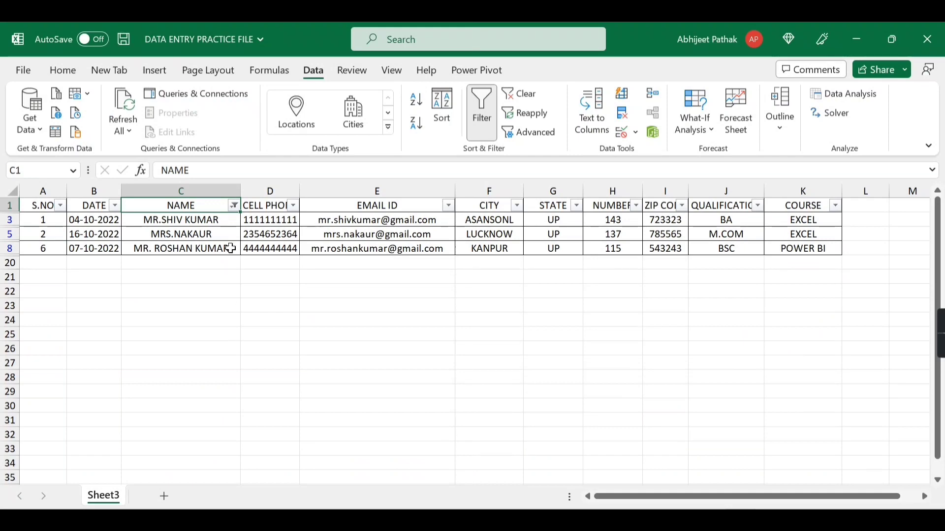
pyautogui.click(212, 222)
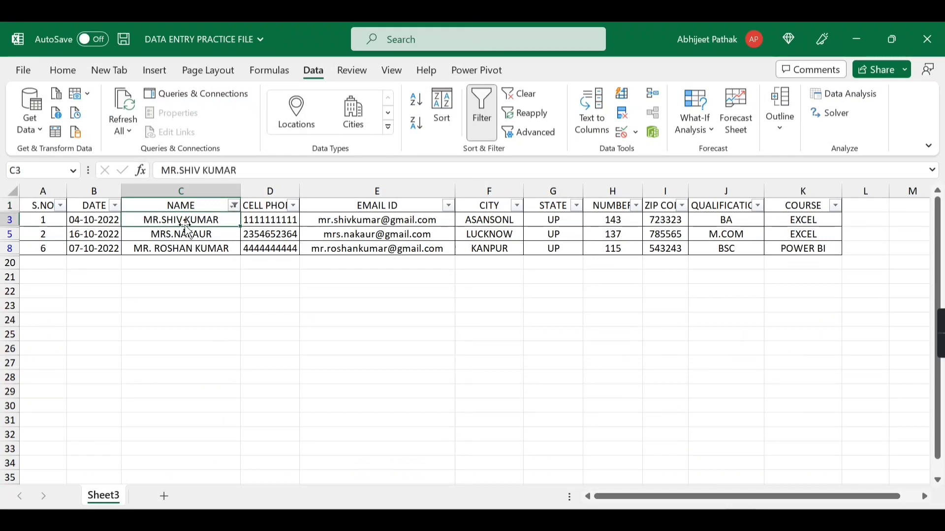
pyautogui.click(194, 205)
pyautogui.hotkey('ctrl', 'shift', 'l')
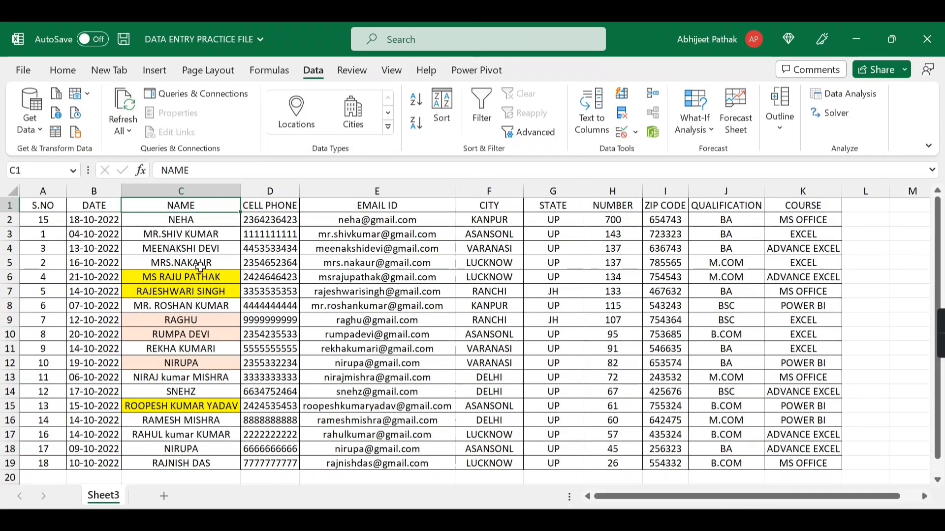
# Step: Insert "mr" before the last three letters of the name in cell C5, and turn the table's header filters back on
pyautogui.doubleClick(194, 263)
pyautogui.write('mr')
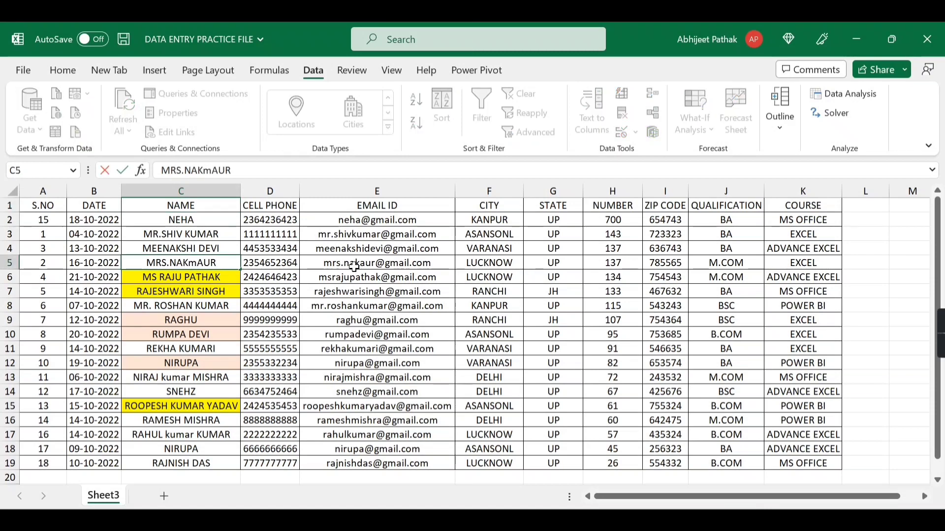
pyautogui.click(355, 307)
pyautogui.click(205, 211)
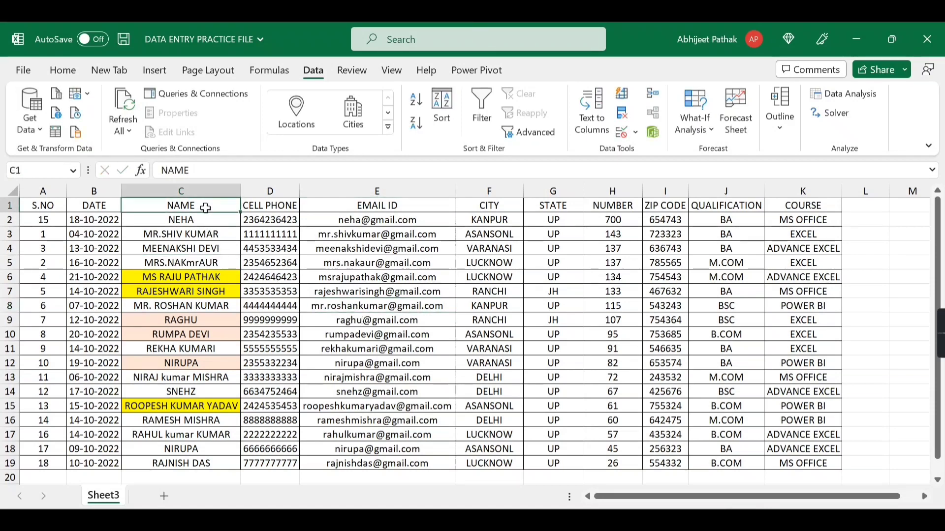
pyautogui.hotkey('ctrl', 'shift', 'l')
# Step: Filter NAME for entries containing "mr" to check the edited name in C5, and undo the filter
pyautogui.click(234, 206)
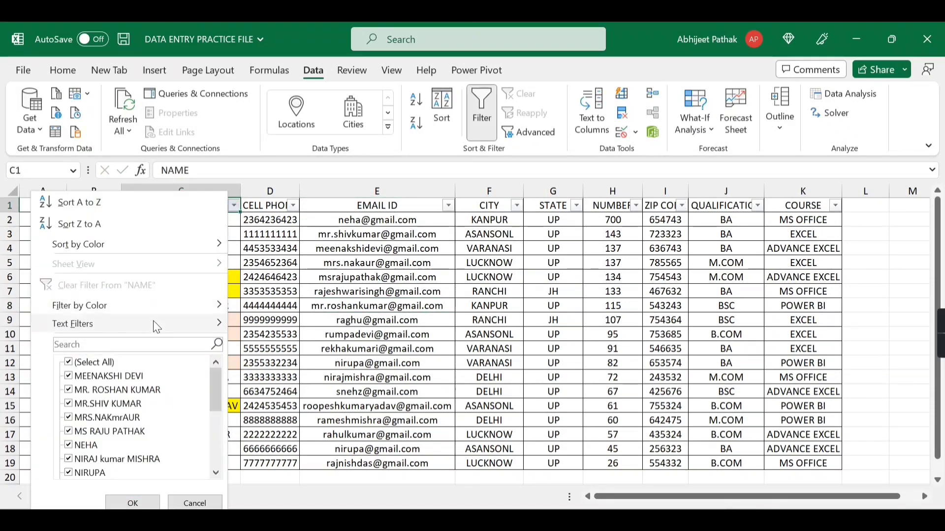
pyautogui.moveTo(164, 327)
pyautogui.click(288, 419)
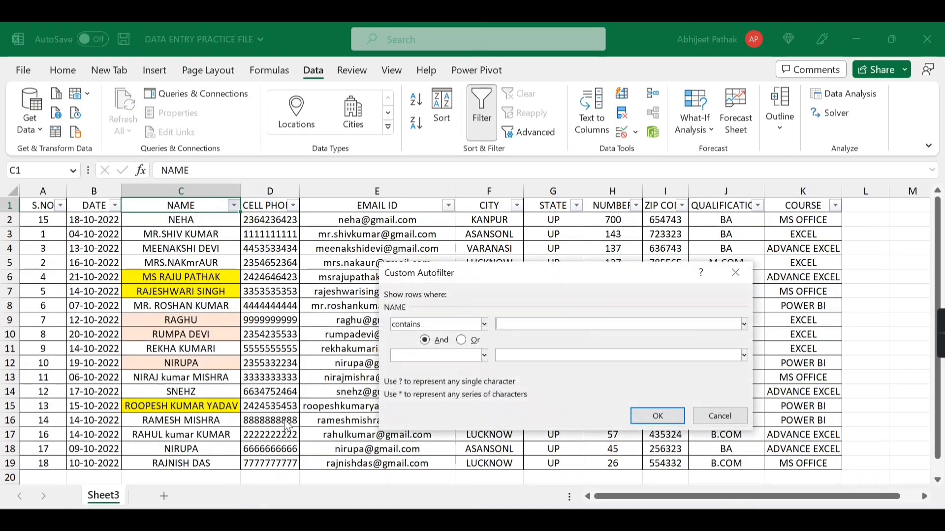
pyautogui.write('mr')
pyautogui.press('Return')
pyautogui.click(199, 236)
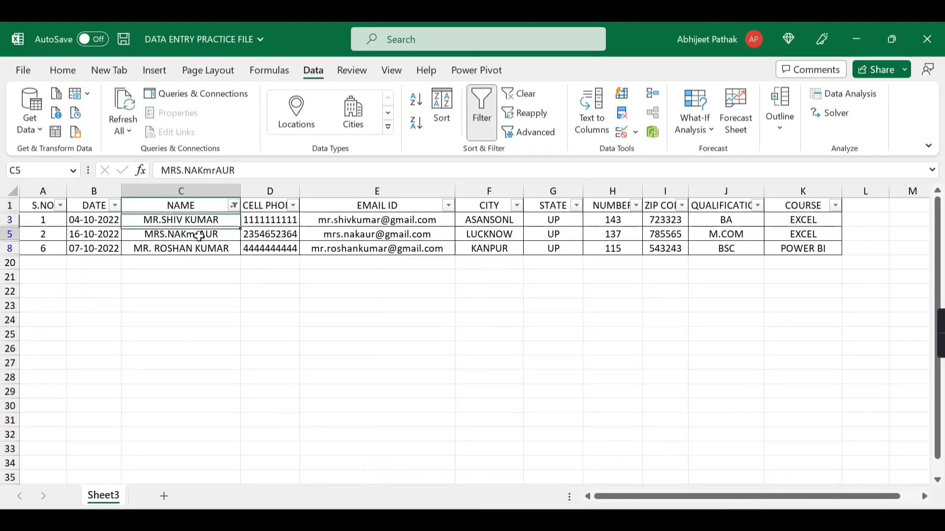
pyautogui.hotkey('ctrl', 'z')
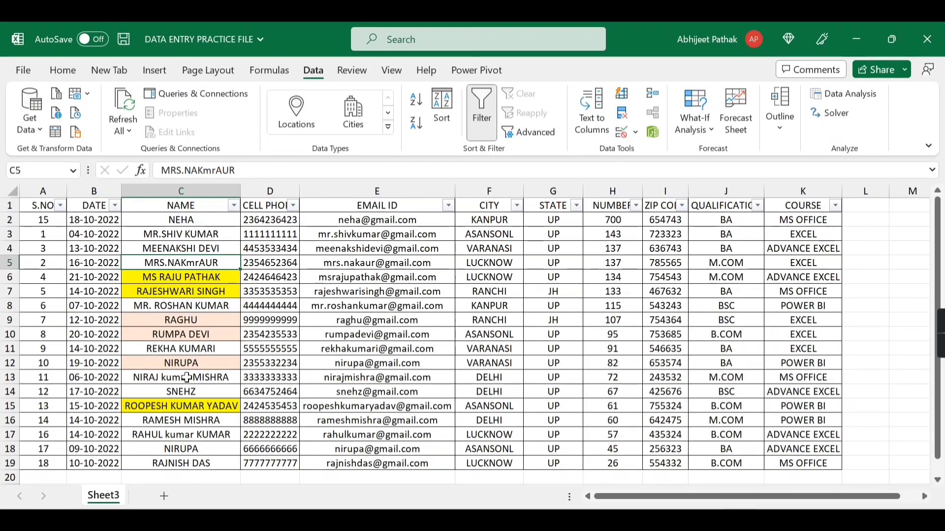
# Step: Replace the lowercase middle name in cell C17 with "mr"
pyautogui.click(193, 437)
pyautogui.doubleClick(193, 437)
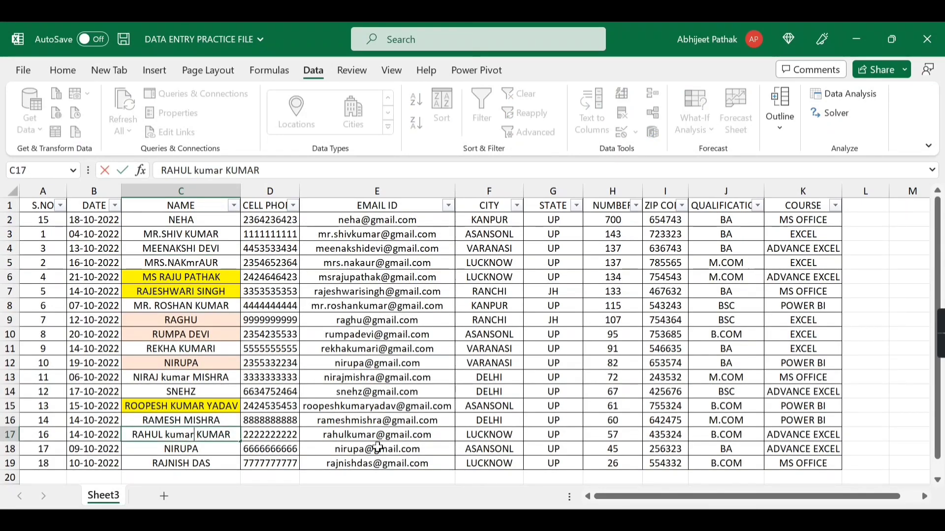
pyautogui.press('BackSpace')
pyautogui.press('BackSpace')
pyautogui.press('BackSpace')
pyautogui.press('BackSpace')
pyautogui.press('BackSpace')
pyautogui.write('mr')
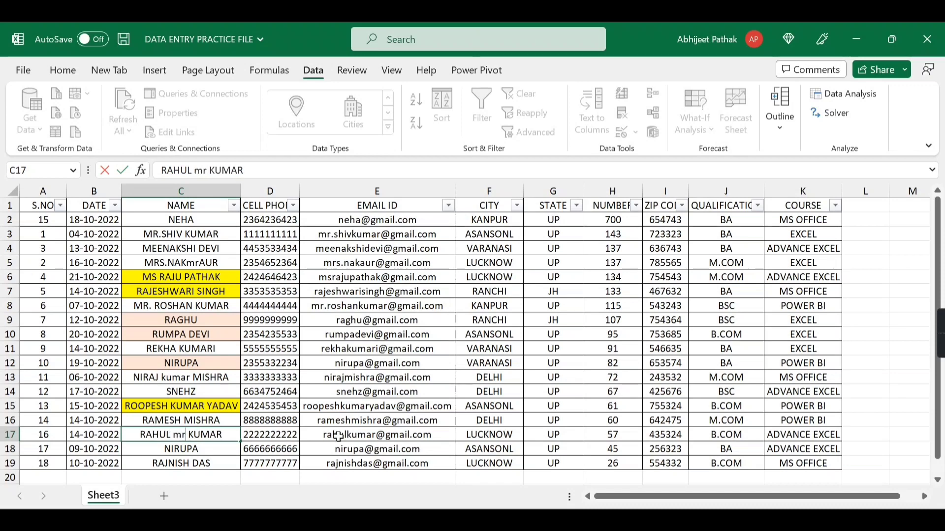
pyautogui.moveTo(345, 392); pyautogui.dragTo(344, 377)
# Step: Filter NAME for entries containing "mr" to check the edited name in C17, and undo the filter
pyautogui.click(233, 205)
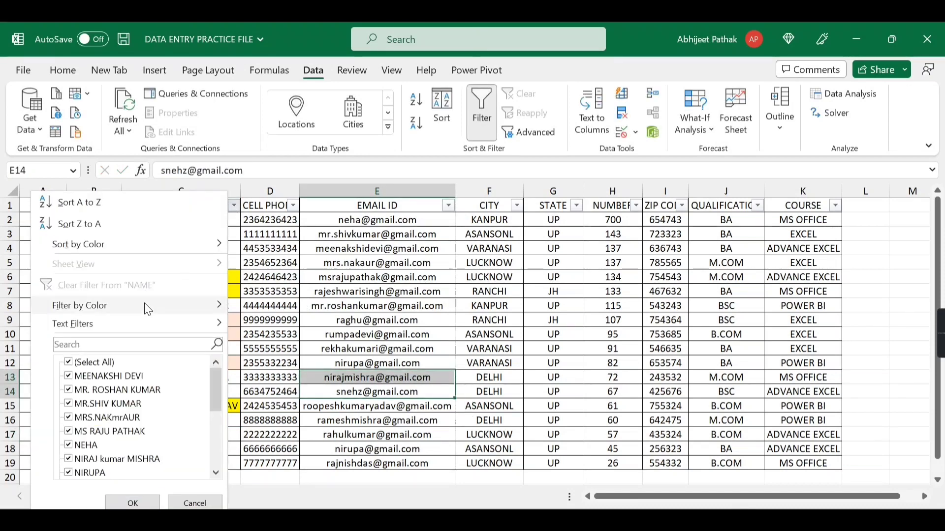
pyautogui.click(291, 426)
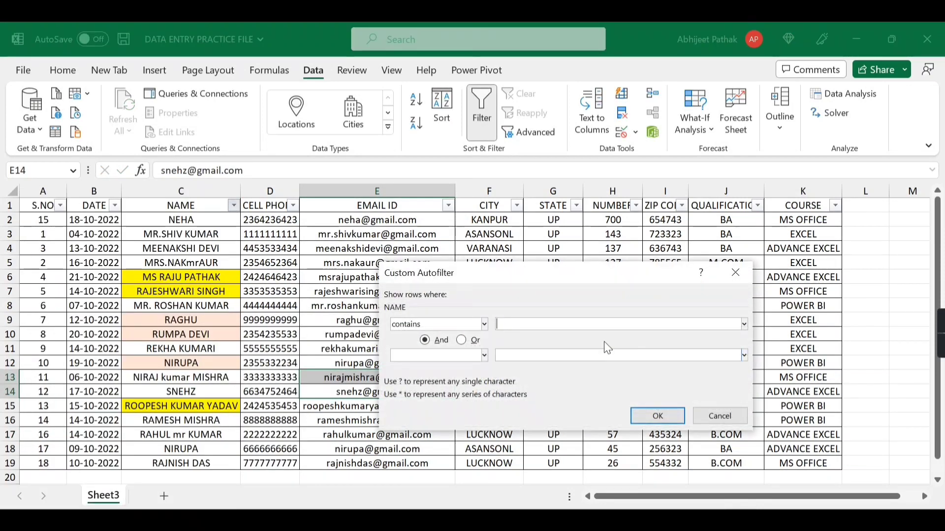
pyautogui.write('mr')
pyautogui.press('Return')
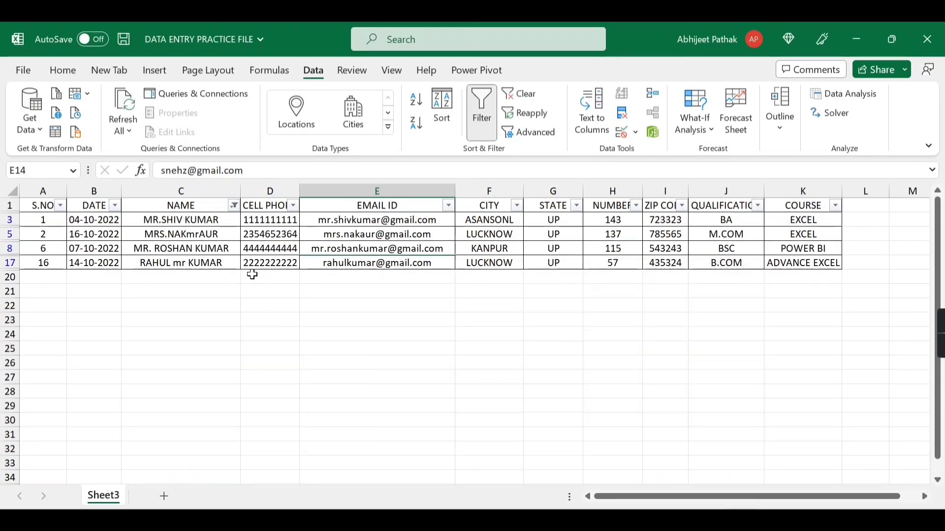
pyautogui.click(187, 258)
pyautogui.hotkey('ctrl', 'z')
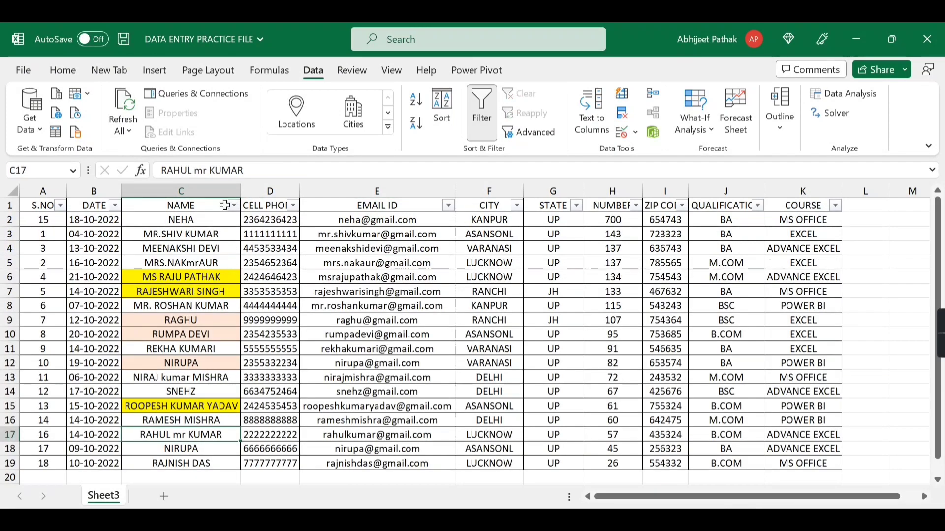
# Step: Apply a Does Not Contain text filter to the NAME column for the last name in C17, and check the filtered names
pyautogui.click(233, 206)
pyautogui.moveTo(172, 316)
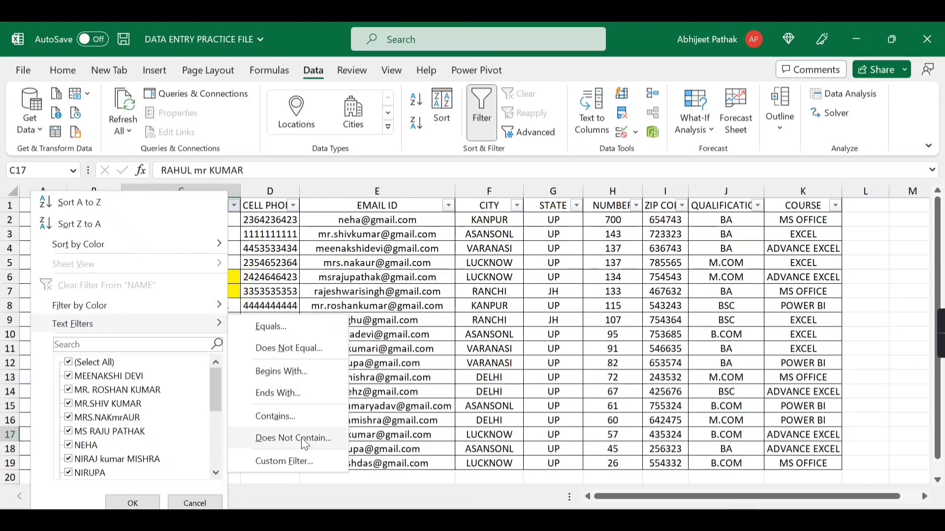
pyautogui.click(303, 440)
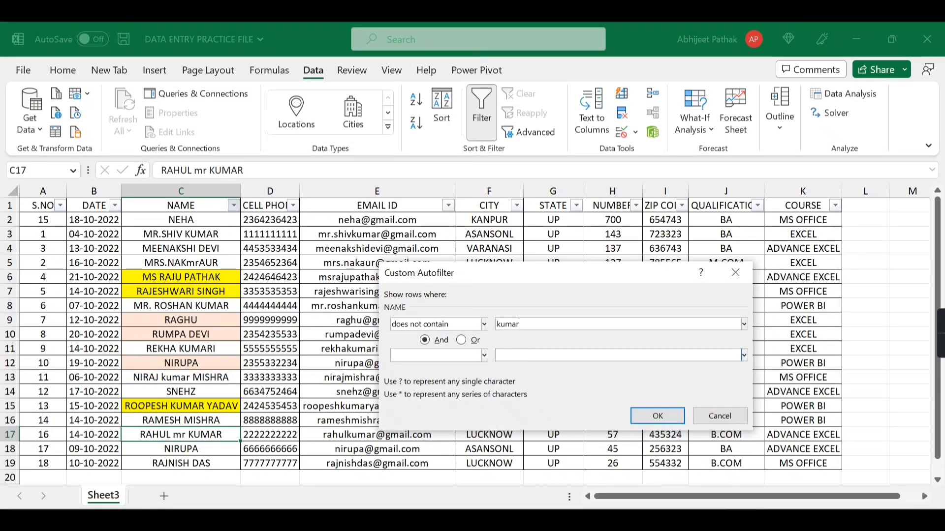
pyautogui.click(657, 416)
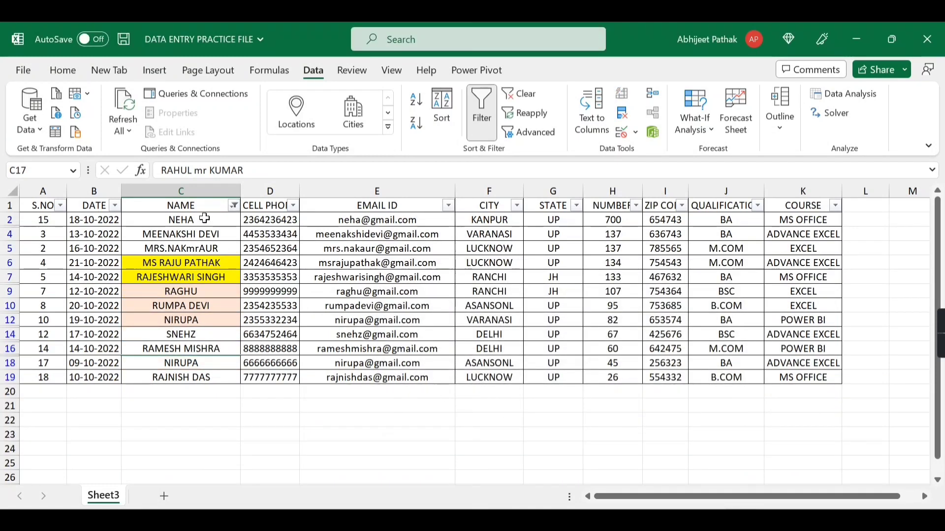
pyautogui.moveTo(204, 220); pyautogui.dragTo(221, 358)
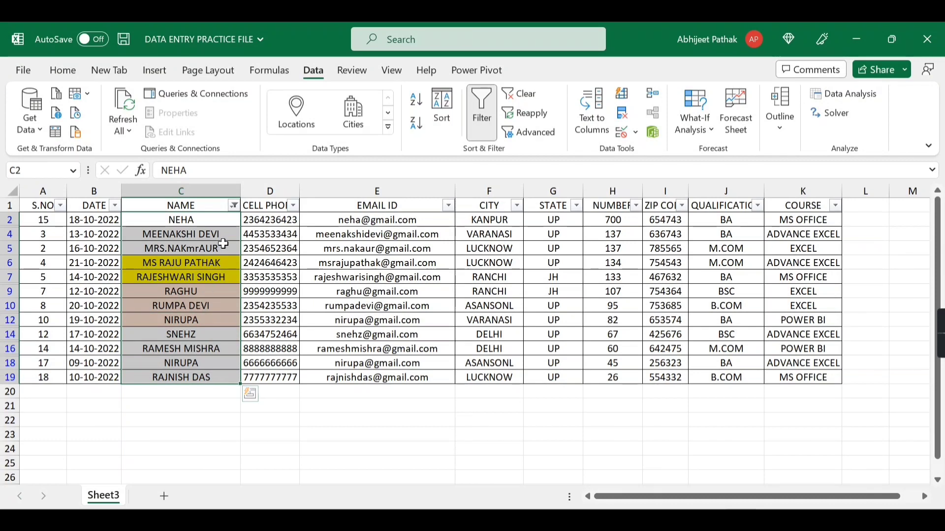
pyautogui.click(226, 220)
# Step: Open the Custom Filter for the NAME column, review the available comparison operators, and close it without changes
pyautogui.click(233, 205)
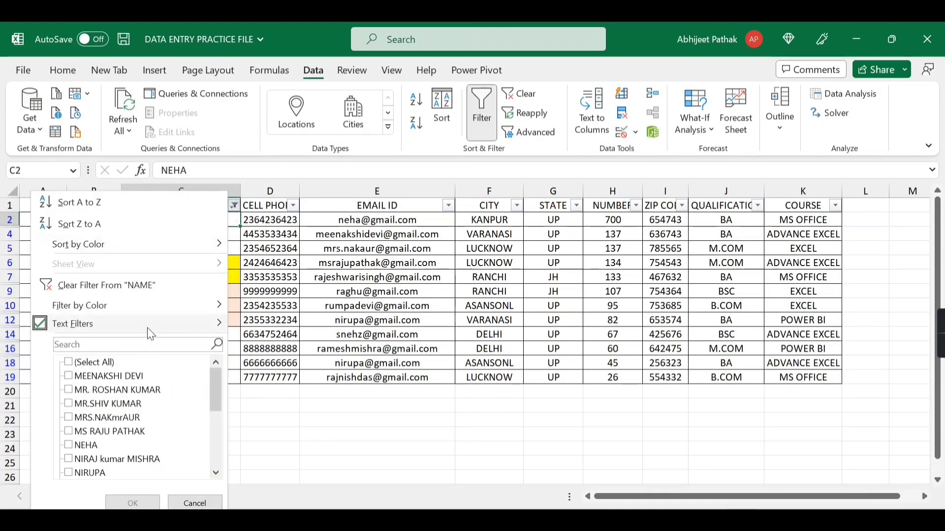
pyautogui.moveTo(148, 326)
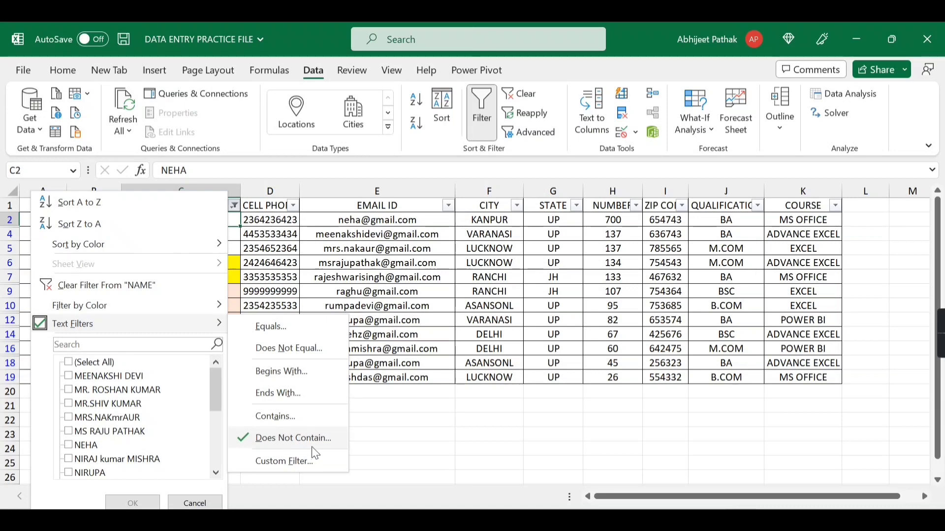
pyautogui.click(307, 465)
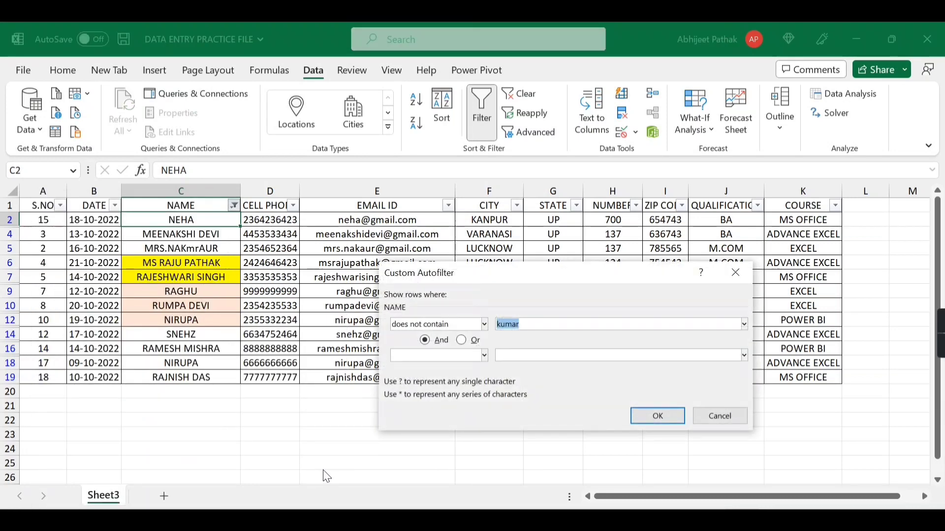
pyautogui.click(482, 325)
pyautogui.scroll(2, 442, 391)
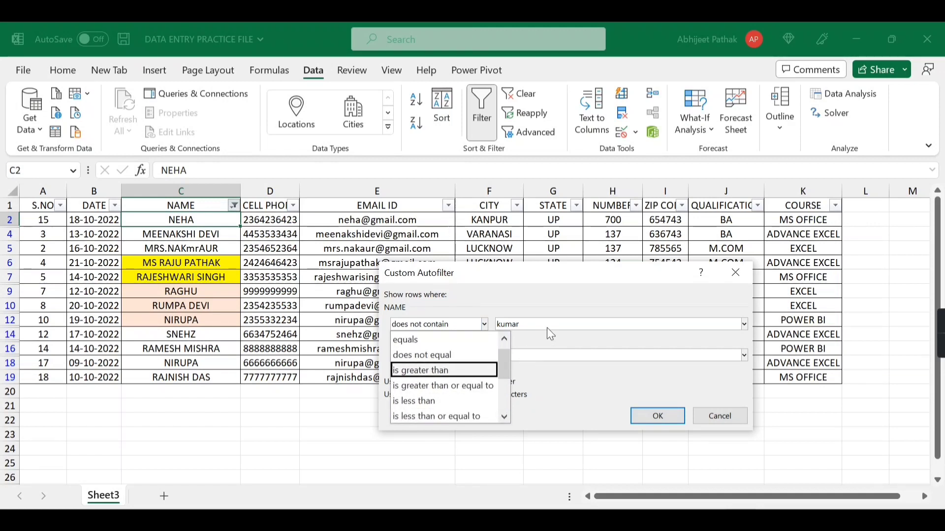
pyautogui.click(558, 312)
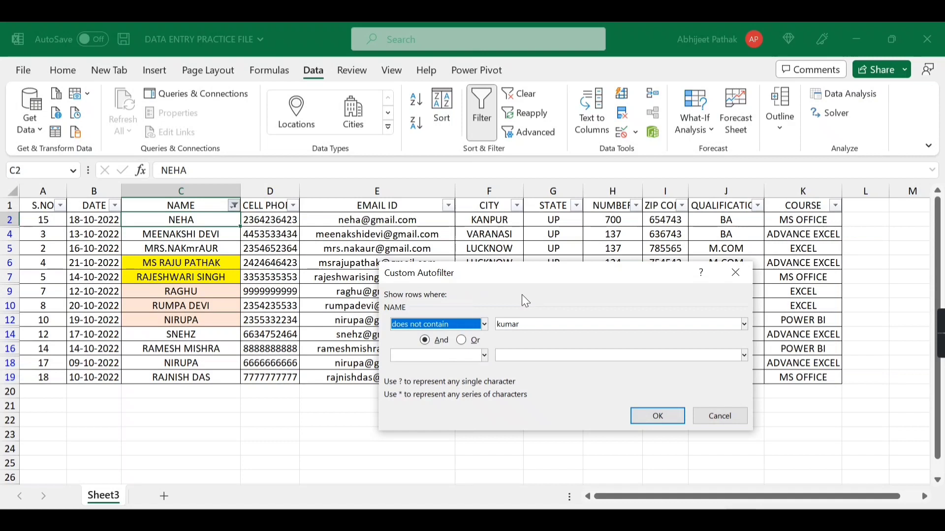
pyautogui.click(485, 324)
pyautogui.scroll(2, 436, 370)
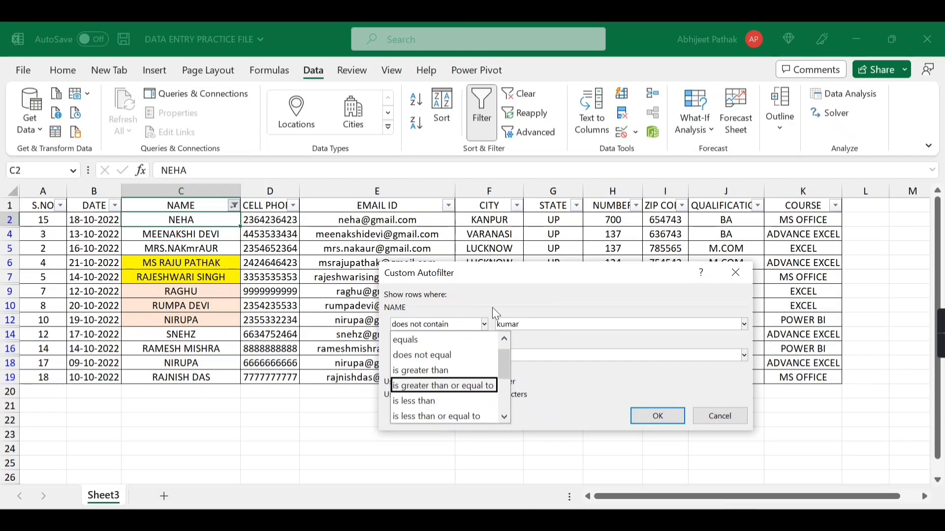
pyautogui.click(486, 295)
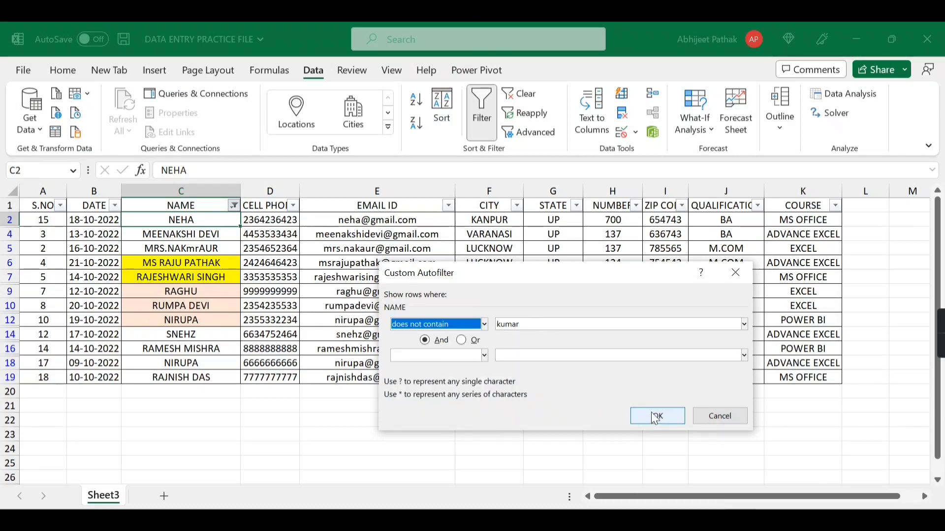
pyautogui.click(712, 421)
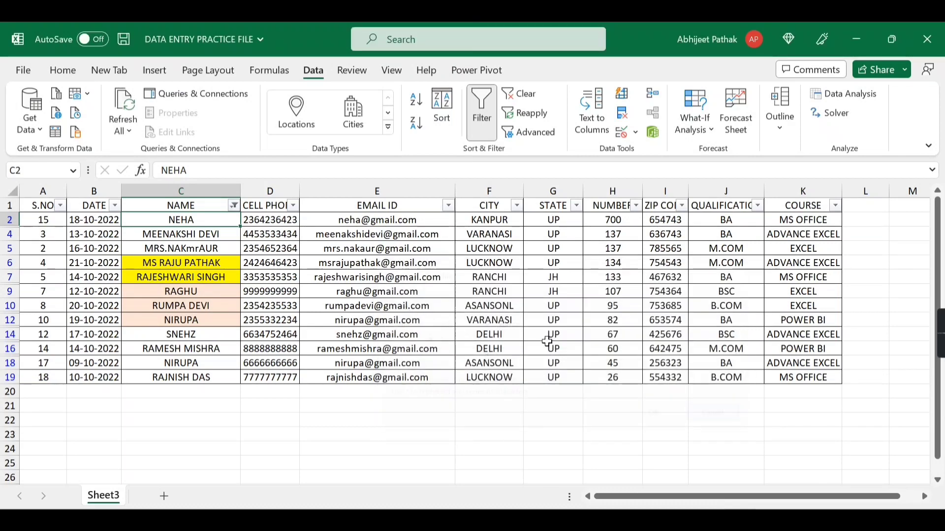
# Step: Change the NAME column's custom filter condition to equals, keep the text already entered, and apply it
pyautogui.click(234, 206)
pyautogui.moveTo(193, 324)
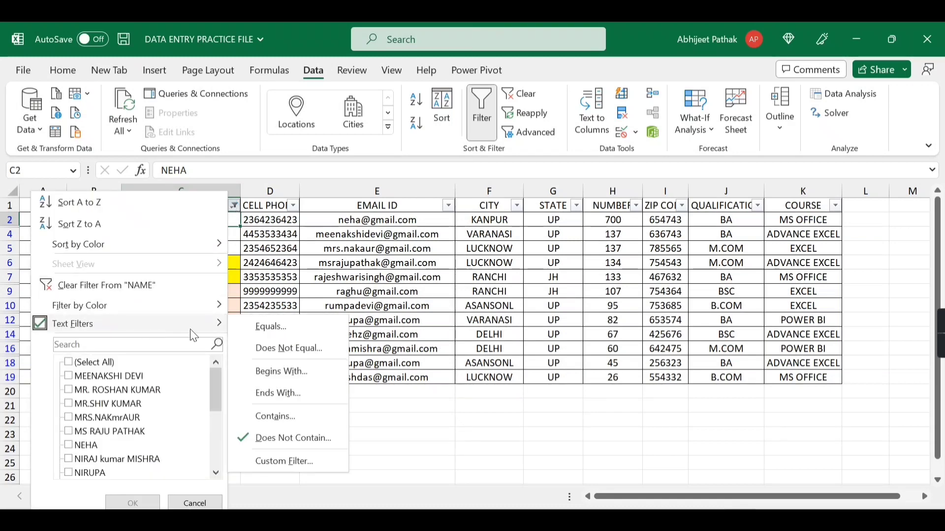
pyautogui.click(306, 462)
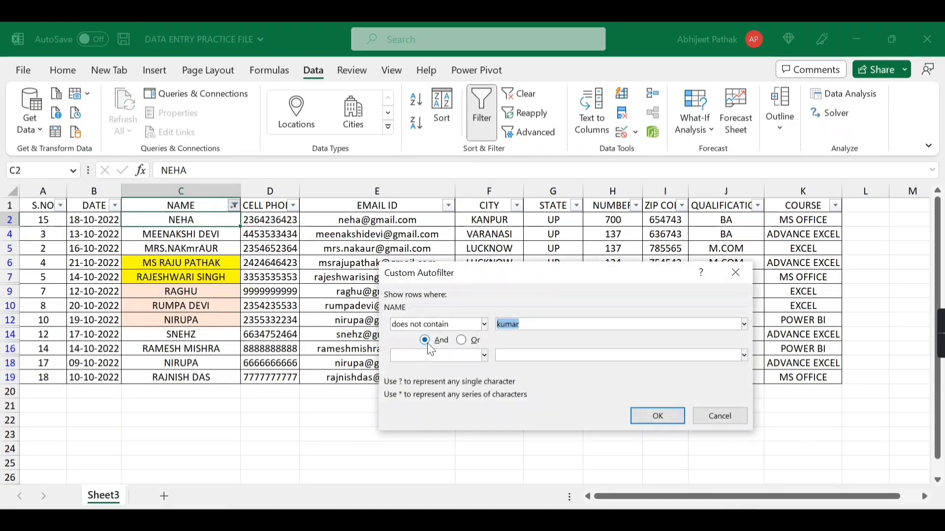
pyautogui.click(436, 325)
pyautogui.scroll(2, 432, 345)
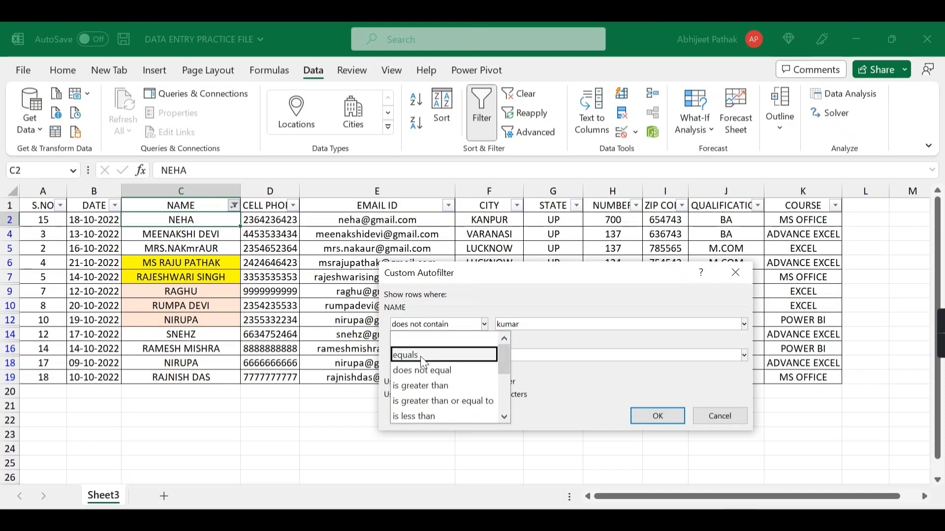
pyautogui.click(426, 340)
pyautogui.doubleClick(525, 323)
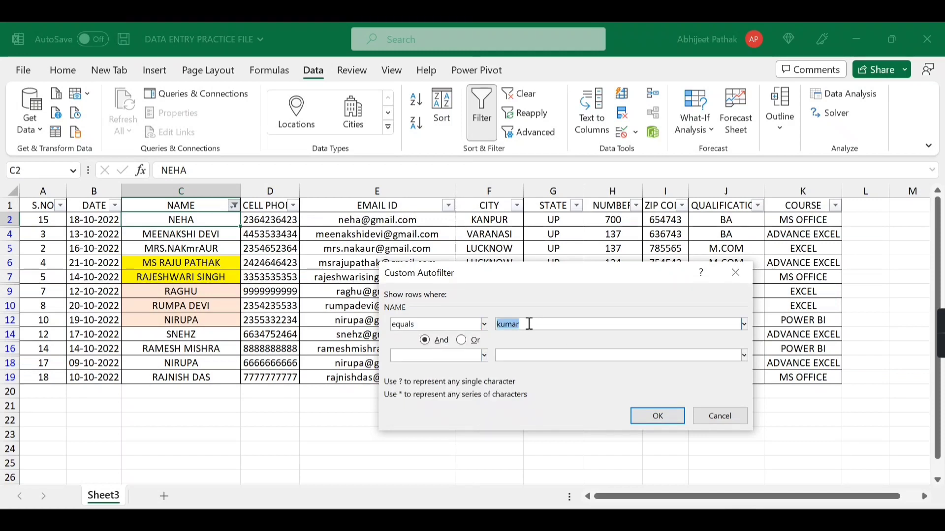
pyautogui.click(654, 415)
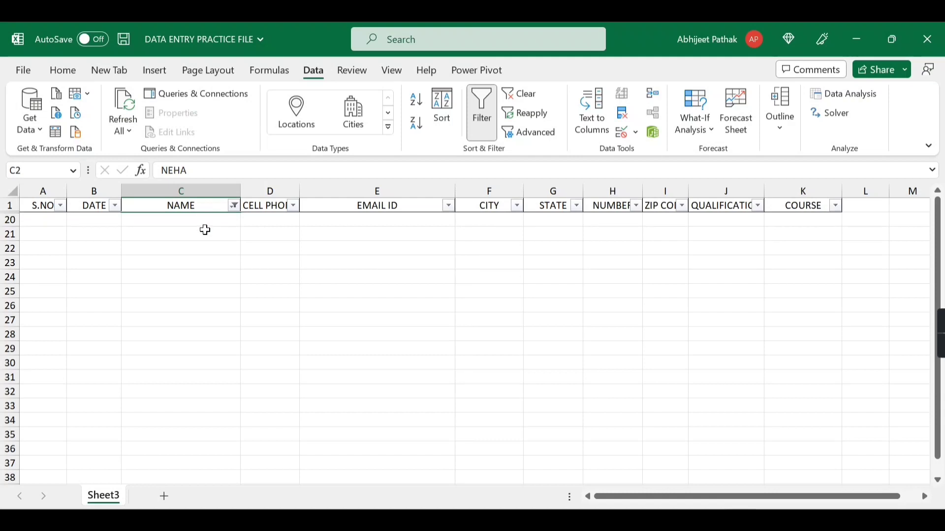
# Step: Clear the NAME filter and turn the header filters back on from cell C1
pyautogui.hotkey('ctrl', 'shift', 'l')
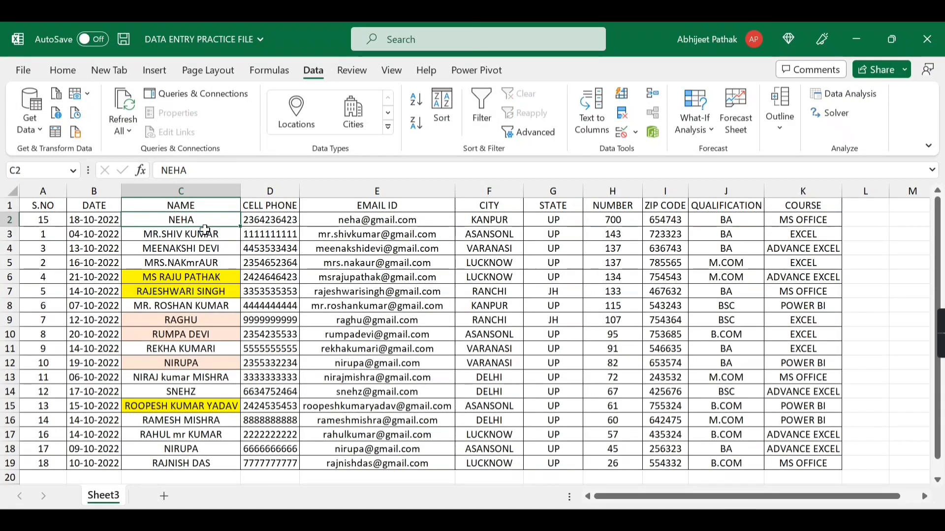
pyautogui.press('Up')
pyautogui.hotkey('ctrl', 'shift', 'l')
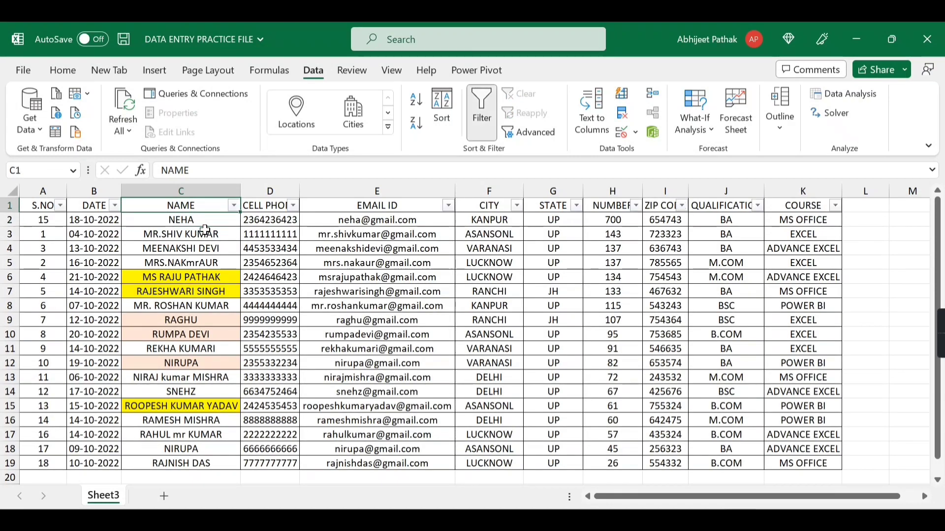
# Step: Apply a custom equals filter to NAME with only the first name from C13, and remove the filter
pyautogui.click(233, 206)
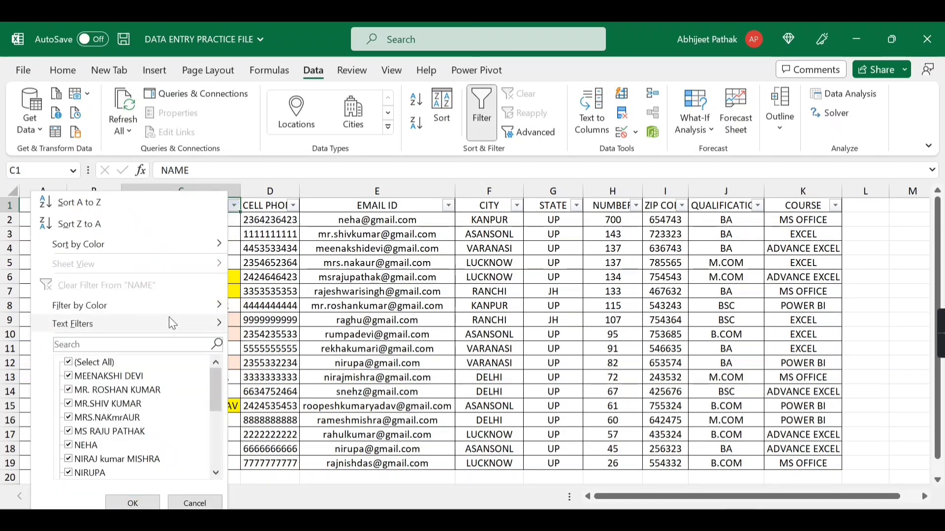
pyautogui.moveTo(196, 328)
pyautogui.click(295, 460)
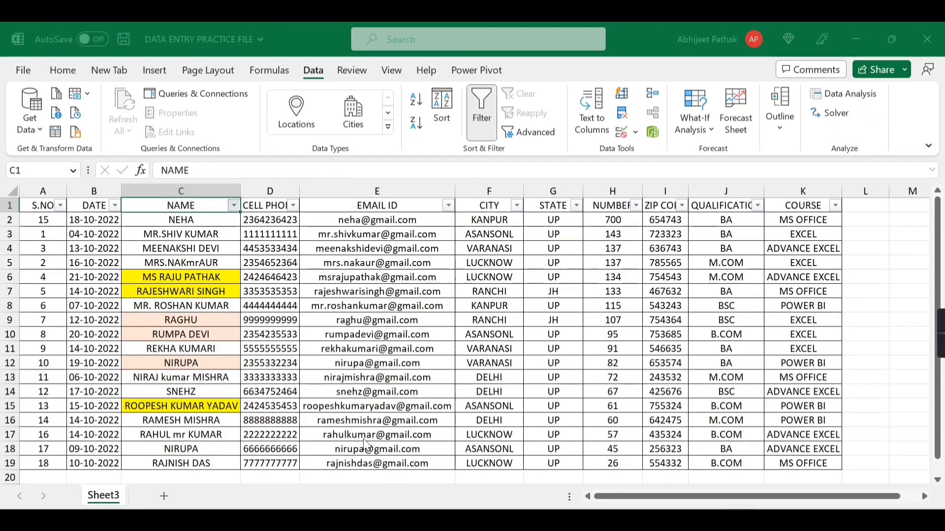
pyautogui.click(520, 322)
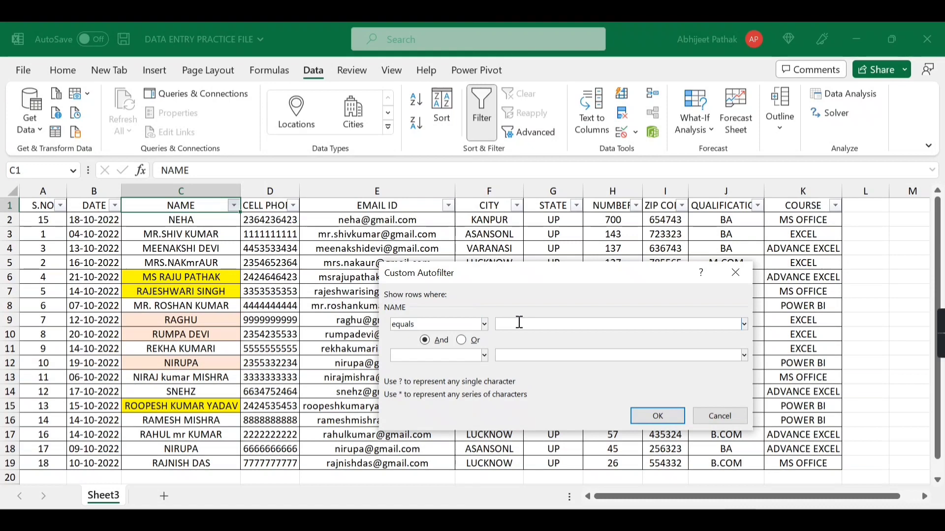
pyautogui.write('niraj')
pyautogui.press('Return')
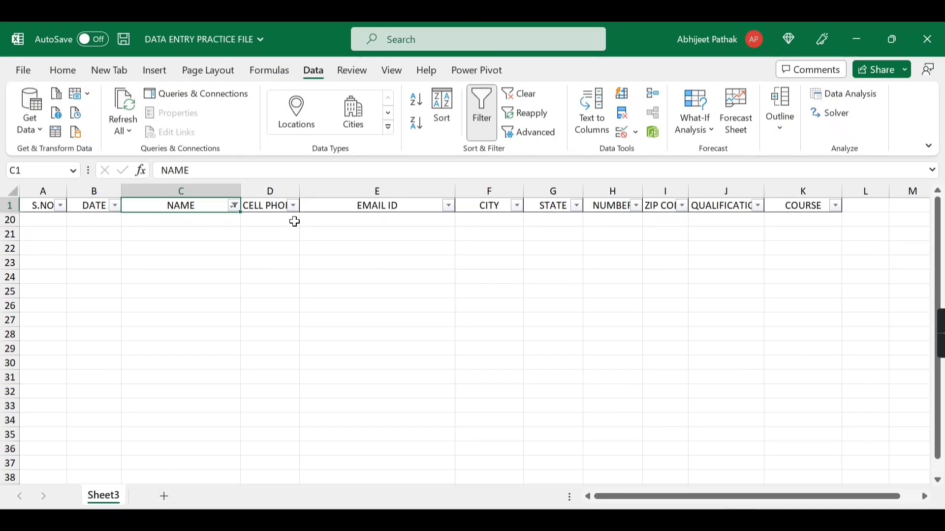
pyautogui.hotkey('ctrl', 'shift', 'l')
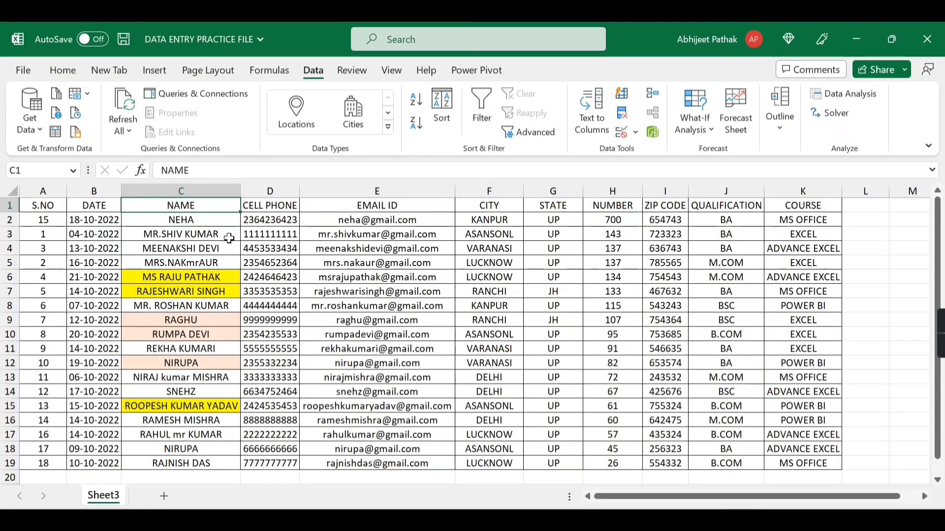
# Step: Turn the header filters back on for the table and select the NUMBER header in H1
pyautogui.click(197, 320)
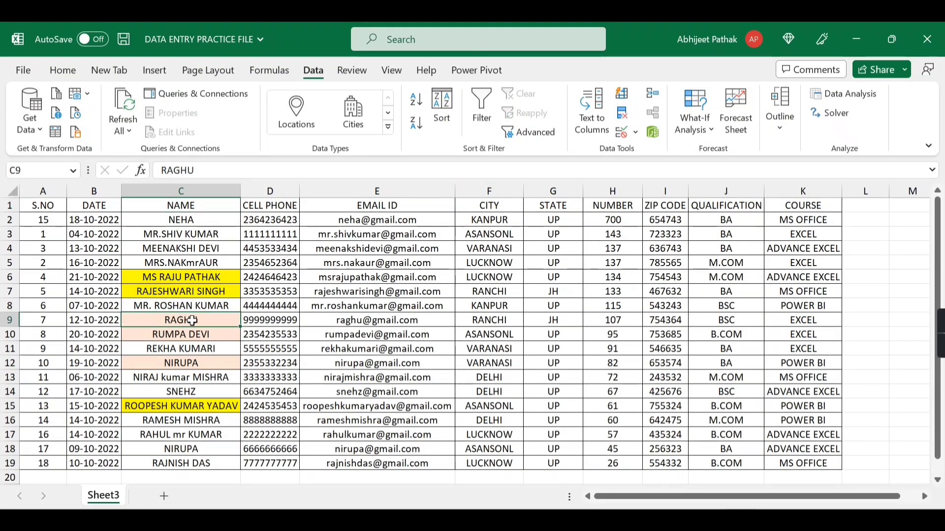
pyautogui.click(199, 205)
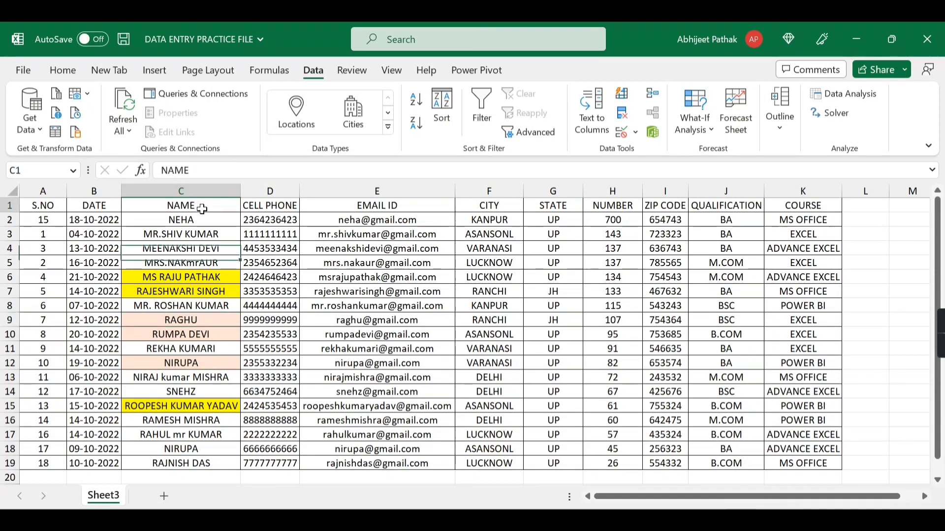
pyautogui.hotkey('ctrl', 'shift', 'l')
pyautogui.click(234, 206)
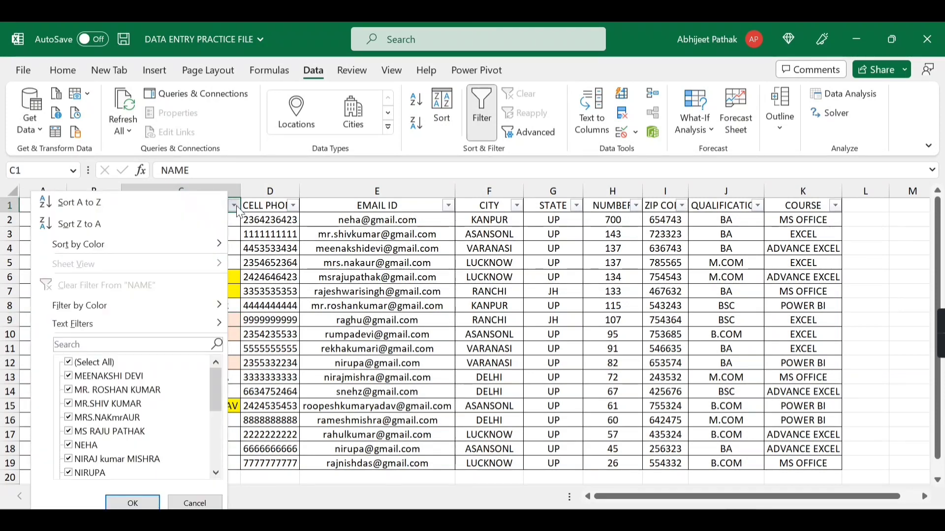
pyautogui.press('Escape')
pyautogui.click(268, 213)
pyautogui.click(621, 207)
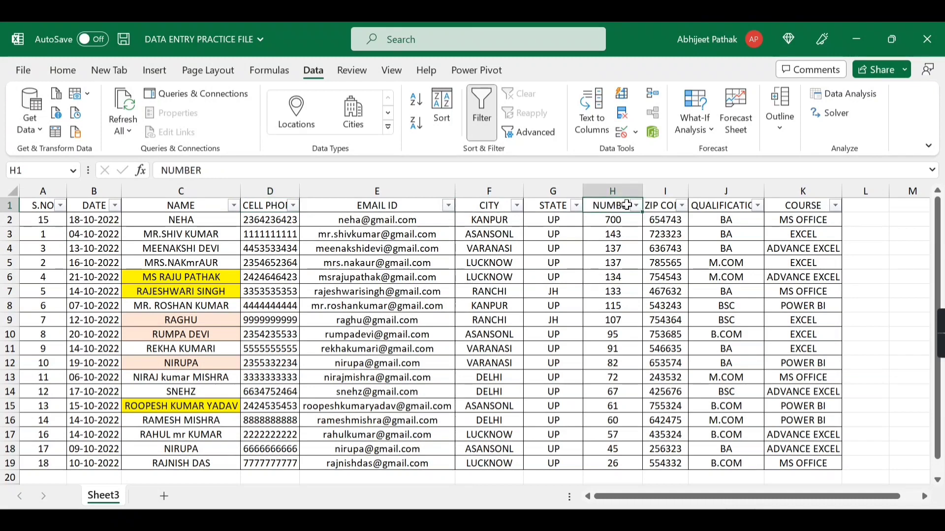
# Step: Apply a Does Not Equal number filter of 134 to the NUMBER column, and remove the filter
pyautogui.click(635, 205)
pyautogui.moveTo(563, 326)
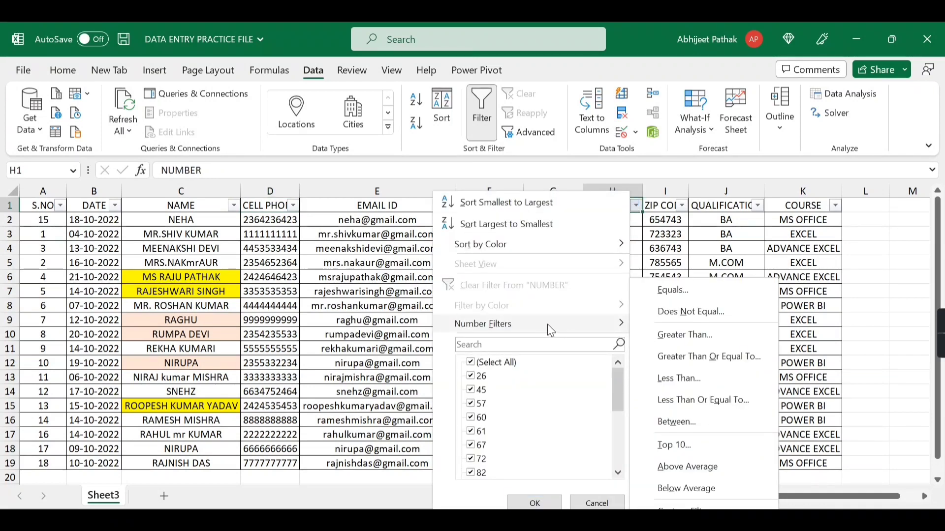
pyautogui.click(681, 314)
pyautogui.write('134')
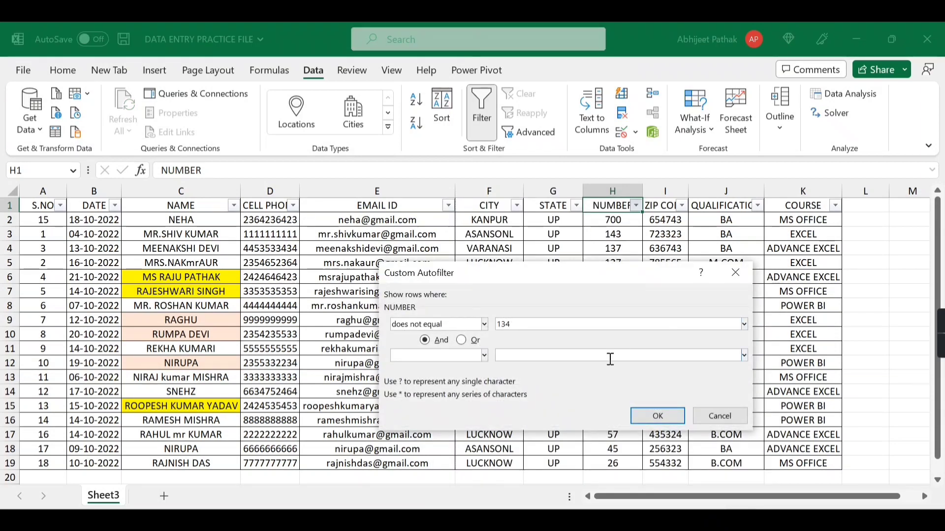
pyautogui.click(657, 416)
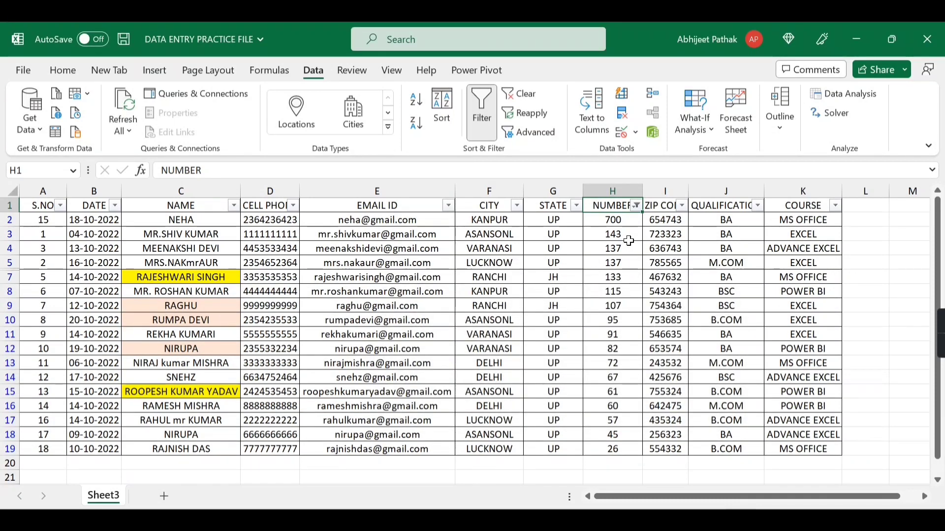
pyautogui.hotkey('ctrl', 'shift', 'l')
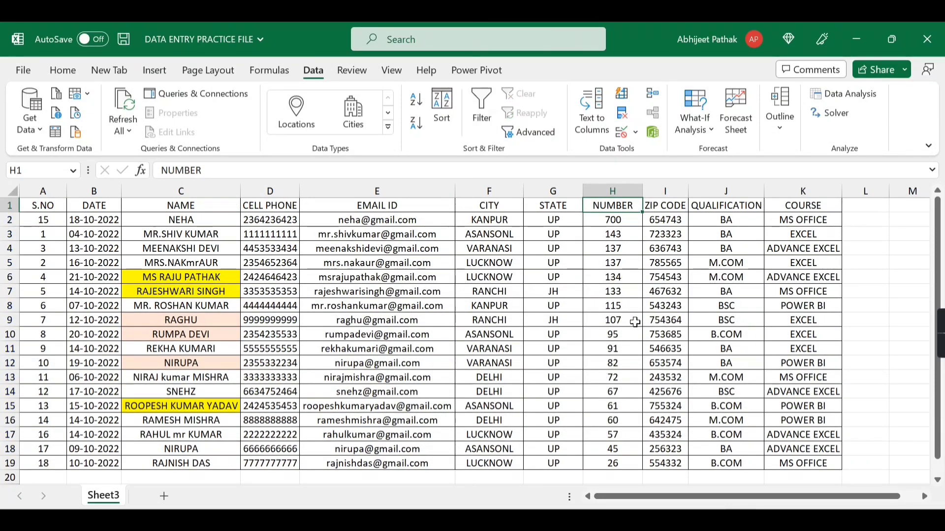
# Step: Turn the header filters back on, filter NUMBER for values greater than 56, and check the filtered numbers
pyautogui.click(624, 278)
pyautogui.click(625, 207)
pyautogui.hotkey('ctrl', 'shift', 'l')
pyautogui.click(636, 206)
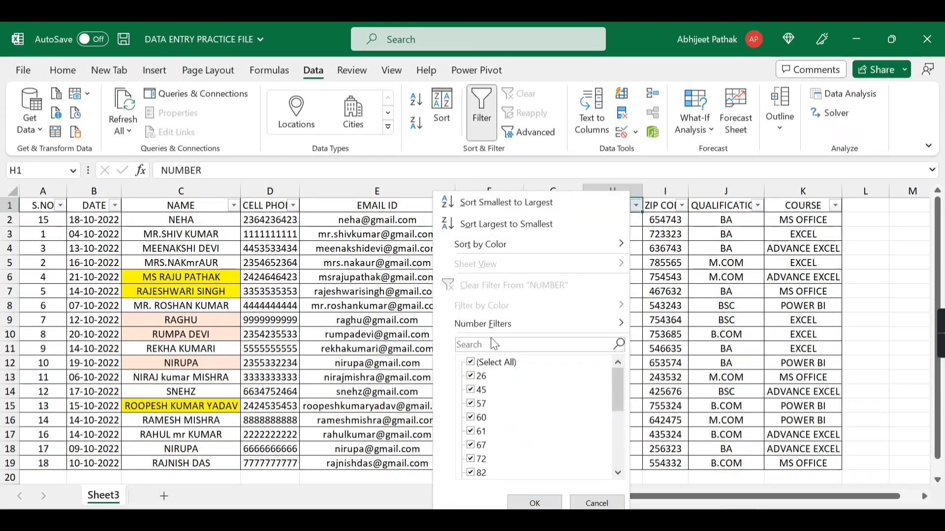
pyautogui.moveTo(505, 325)
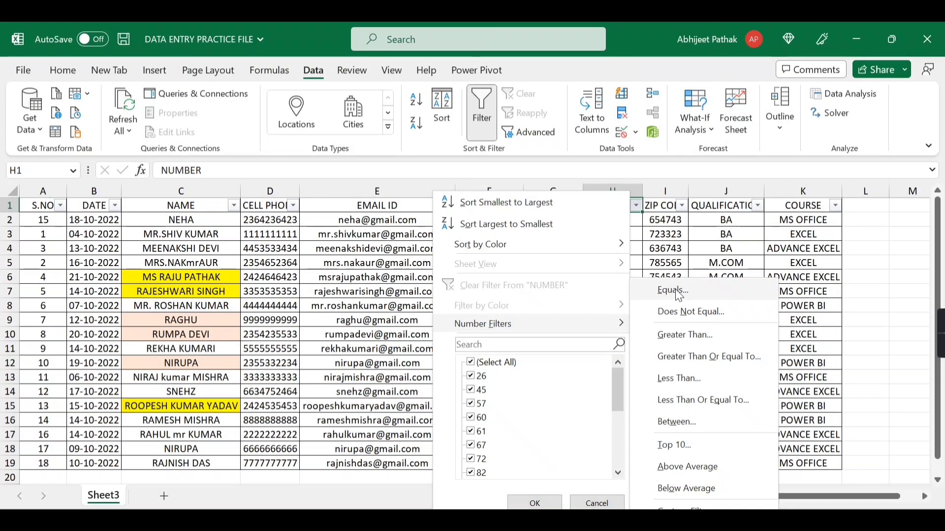
pyautogui.click(695, 346)
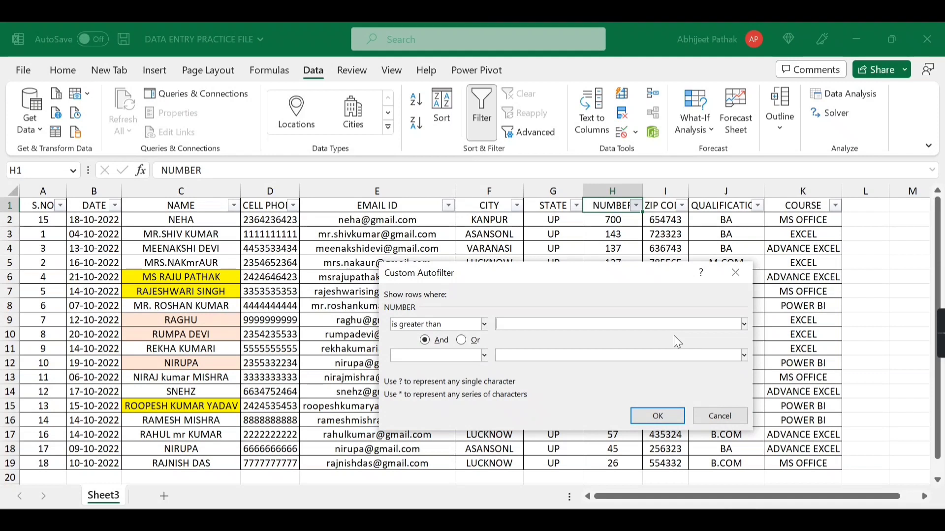
pyautogui.write('56')
pyautogui.press('Return')
pyautogui.click(629, 224)
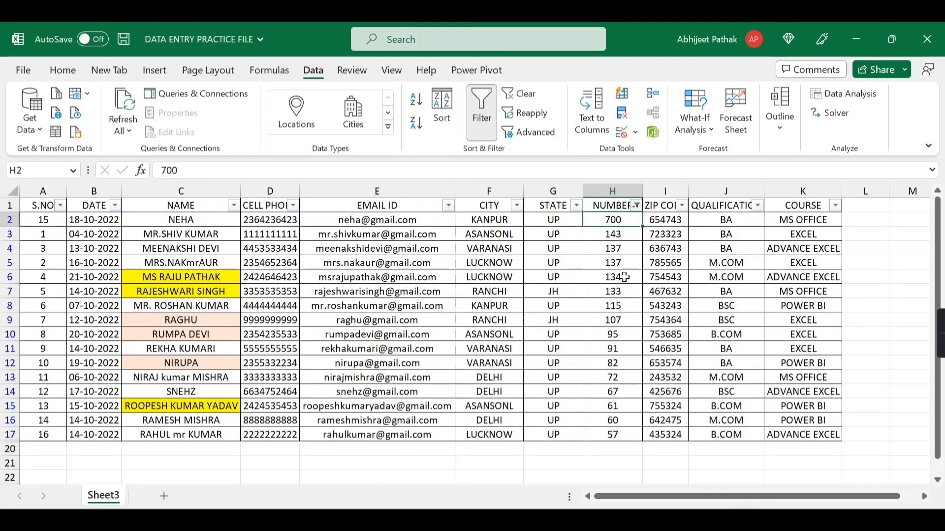
pyautogui.click(624, 336)
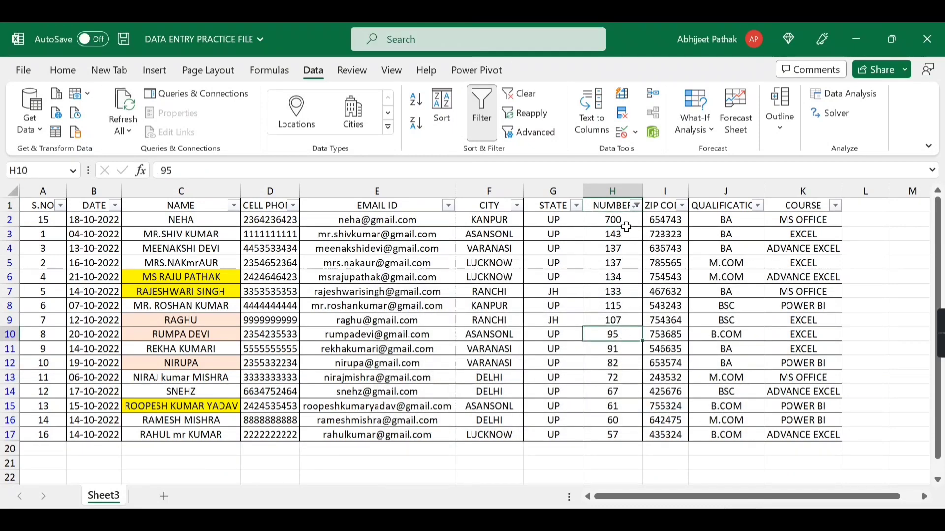
# Step: Filter NUMBER for values greater than 95, and remove the filter
pyautogui.click(636, 205)
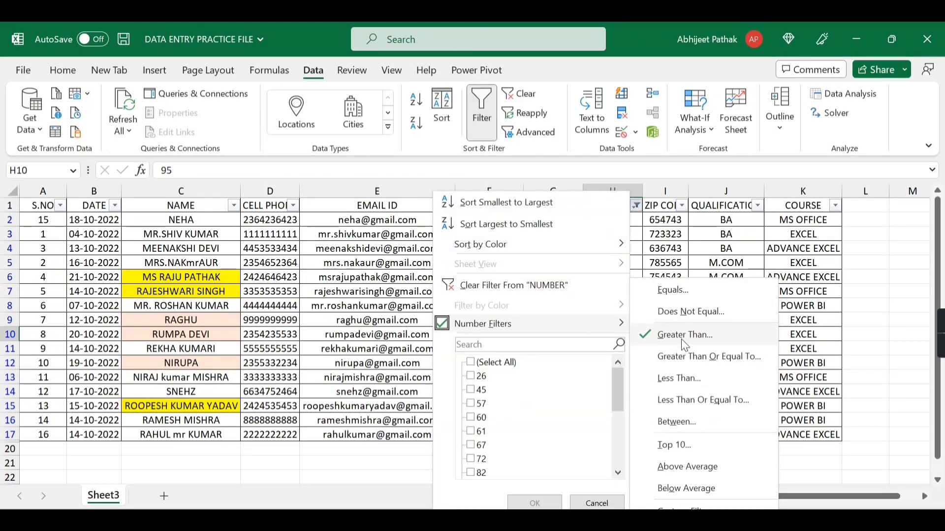
pyautogui.click(684, 337)
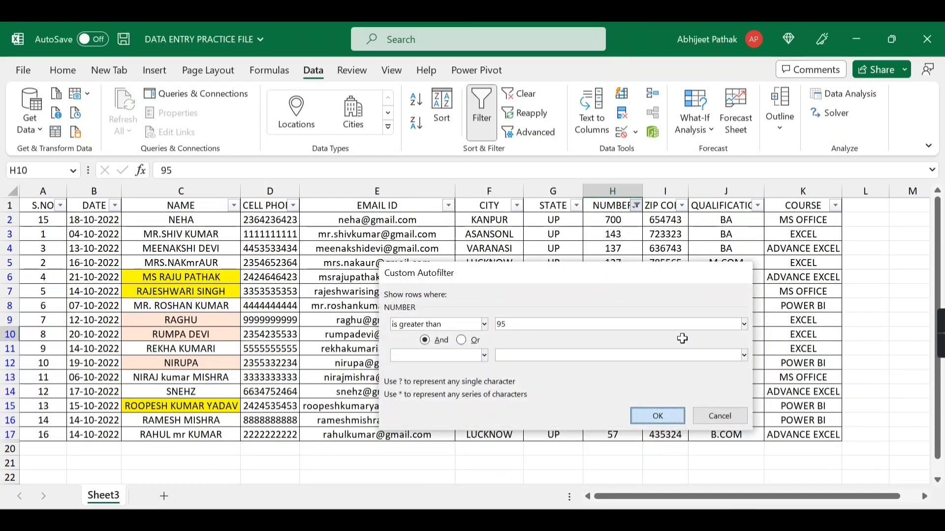
pyautogui.press('Return')
pyautogui.hotkey('ctrl', 'shift', 'l')
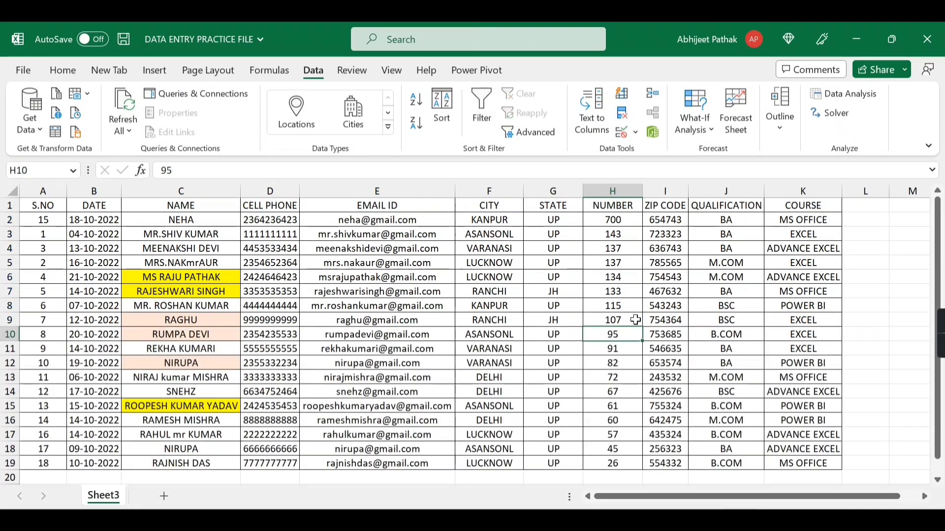
# Step: Turn the header filters back on and filter NUMBER for values greater than or equal to 91
pyautogui.click(618, 204)
pyautogui.hotkey('ctrl', 'shift', 'l')
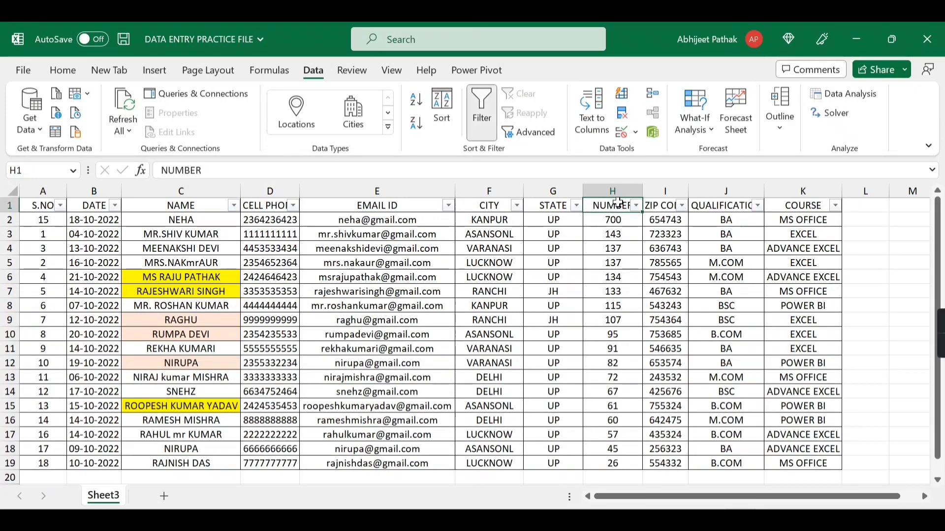
pyautogui.click(637, 206)
pyautogui.moveTo(529, 324)
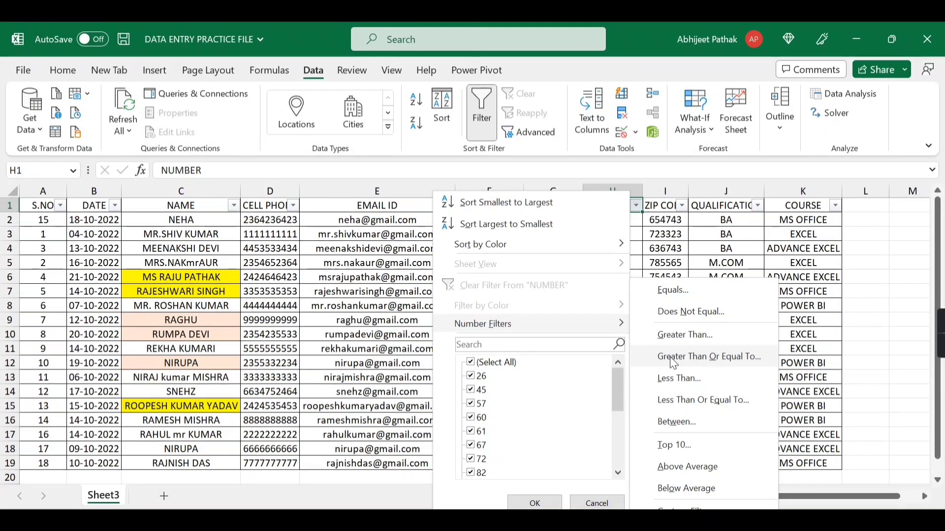
pyautogui.click(725, 359)
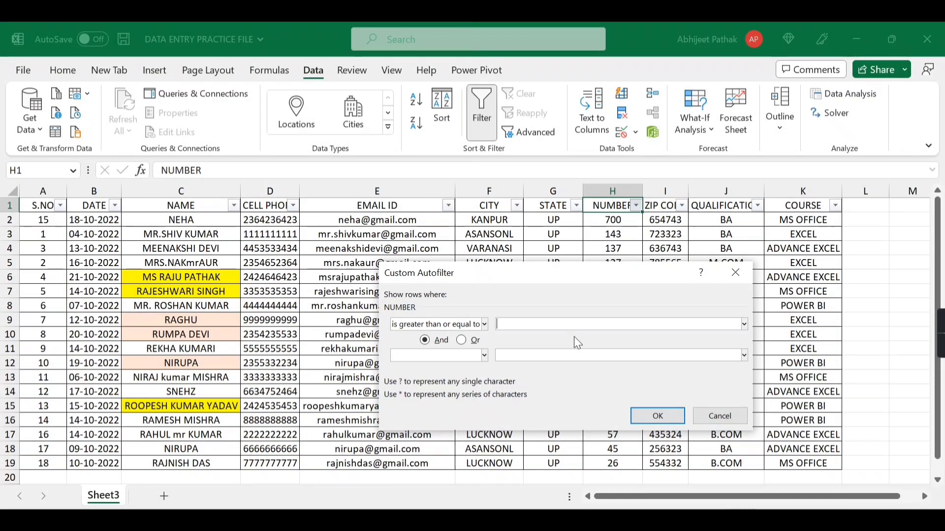
pyautogui.write('91')
pyautogui.click(659, 417)
pyautogui.click(622, 345)
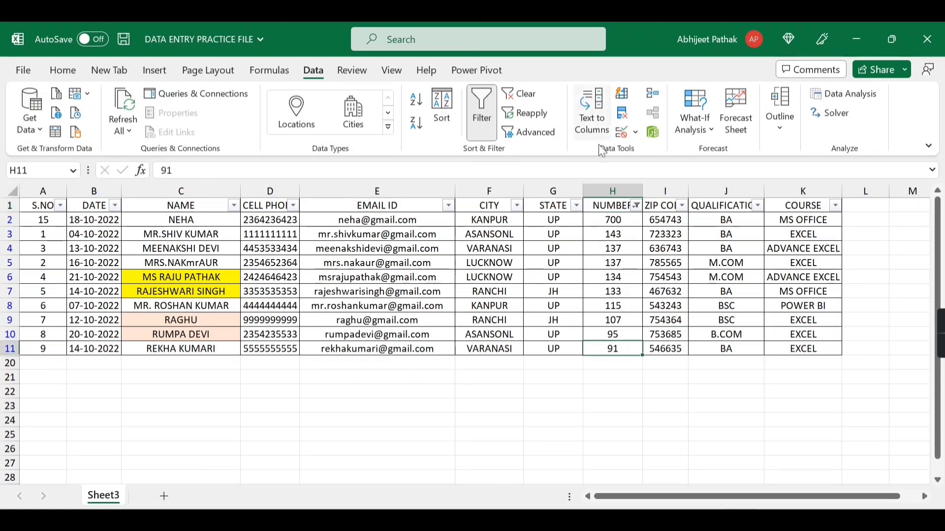
# Step: Change the NUMBER filter to show values less than 91
pyautogui.click(636, 205)
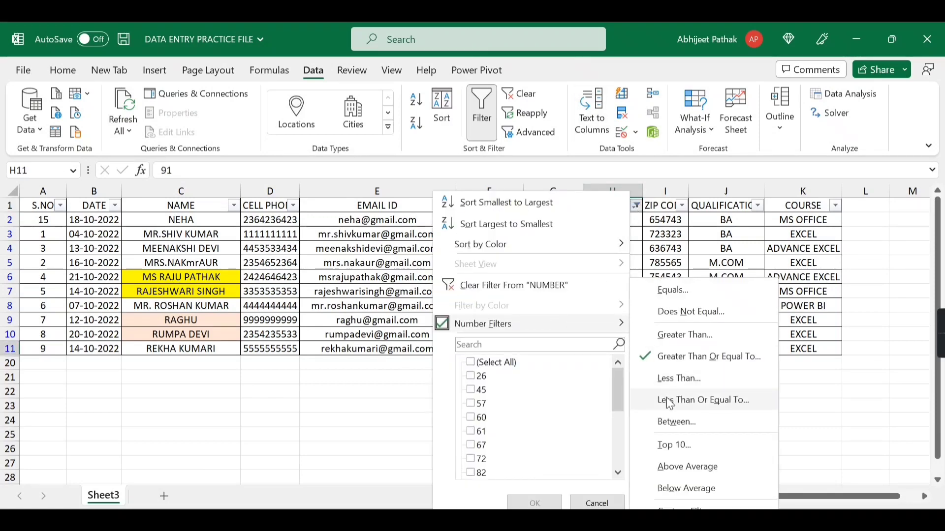
pyautogui.click(679, 377)
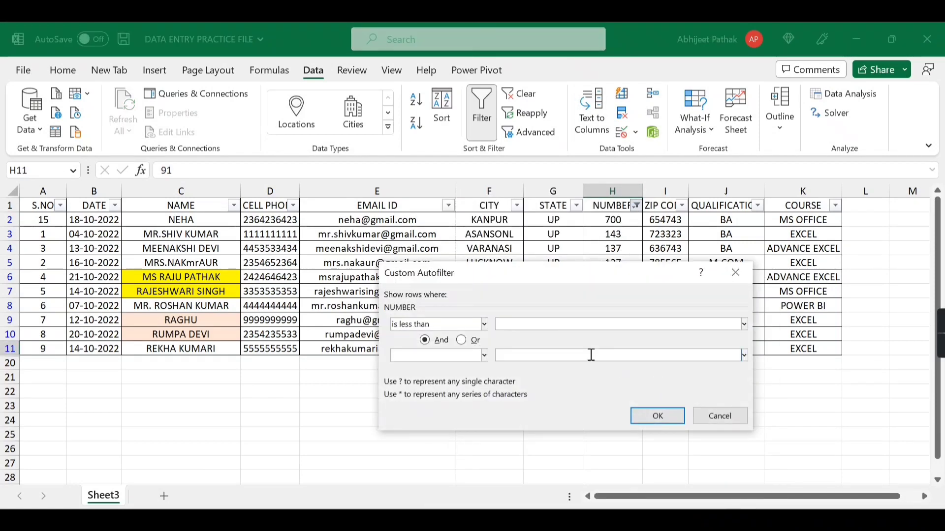
pyautogui.click(516, 324)
pyautogui.write('91')
pyautogui.click(650, 416)
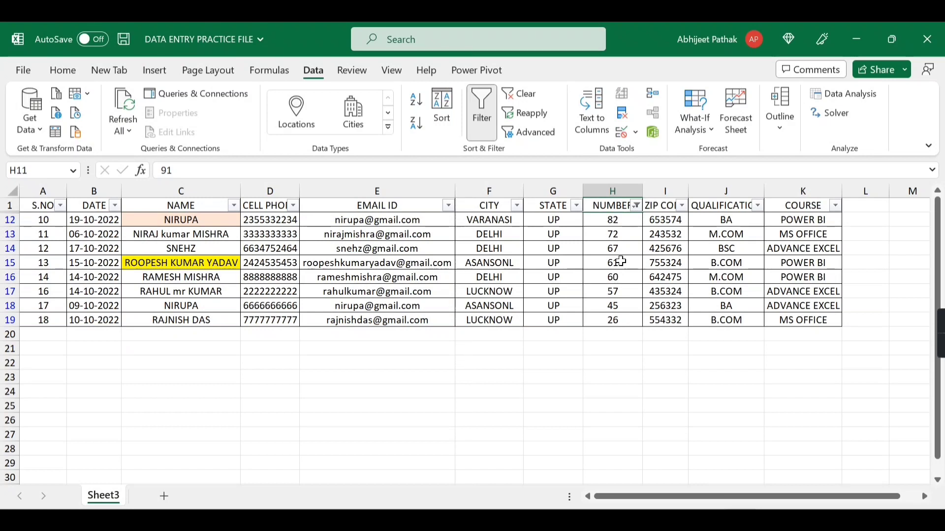
# Step: Apply a Between number filter to NUMBER with a lower limit of 100, and check the filtered numbers
pyautogui.click(637, 206)
pyautogui.moveTo(523, 327)
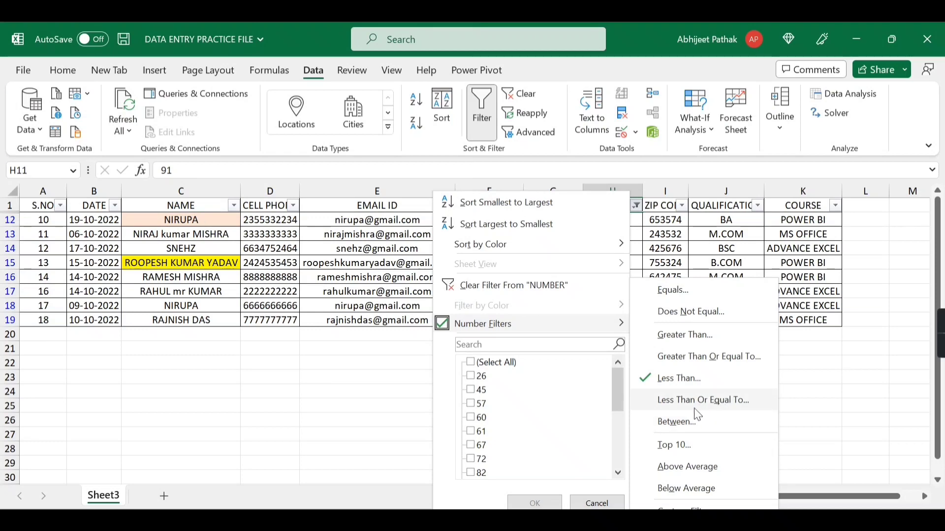
pyautogui.click(690, 424)
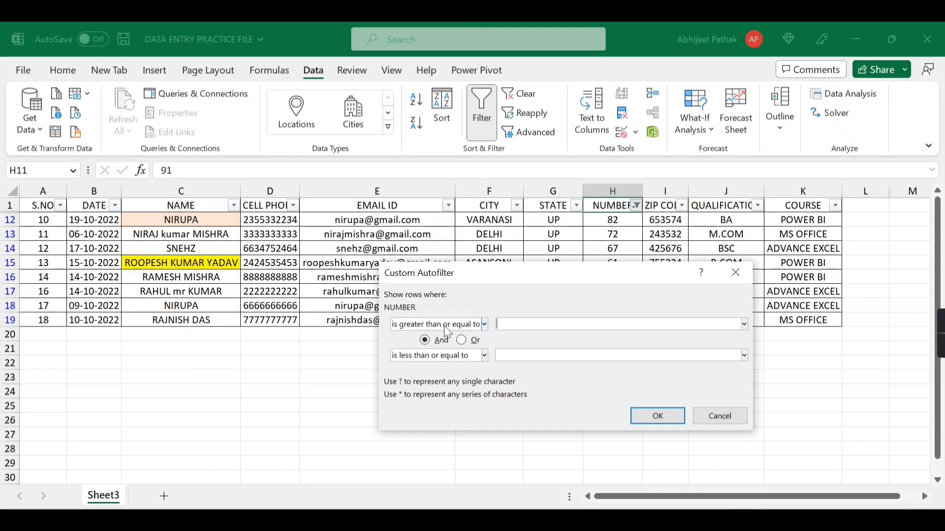
pyautogui.write('100')
pyautogui.click(645, 416)
pyautogui.moveTo(615, 220); pyautogui.dragTo(625, 306)
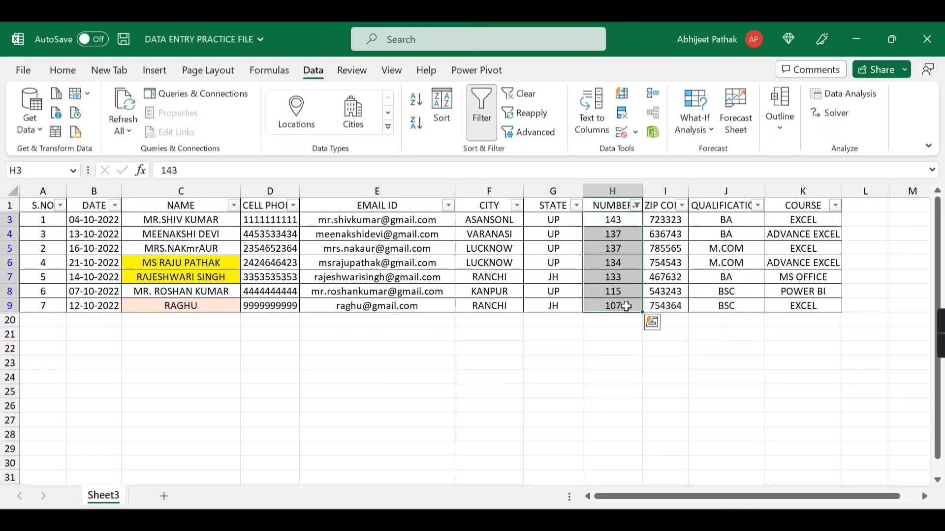
pyautogui.click(636, 248)
# Step: Apply a Top 10 filter to NUMBER set to the top 3 items, and check the filtered numbers
pyautogui.click(636, 206)
pyautogui.moveTo(571, 324)
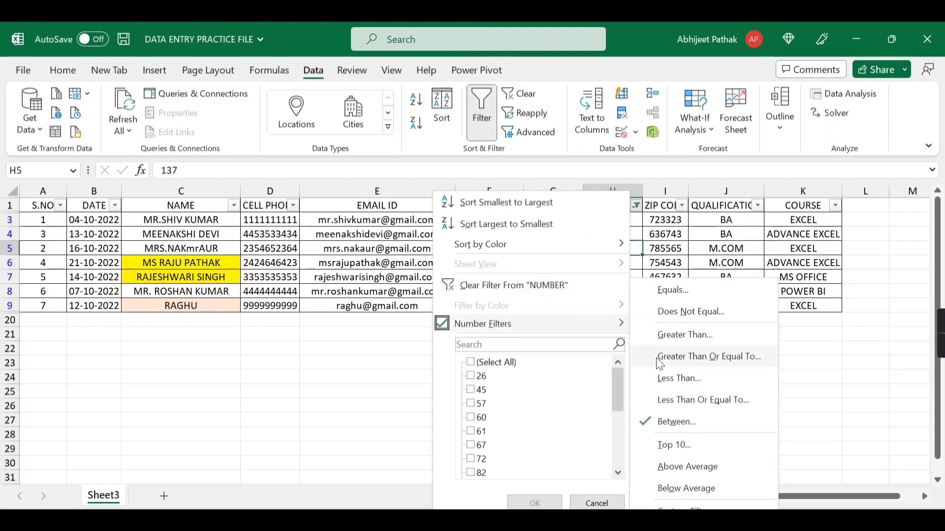
pyautogui.click(688, 447)
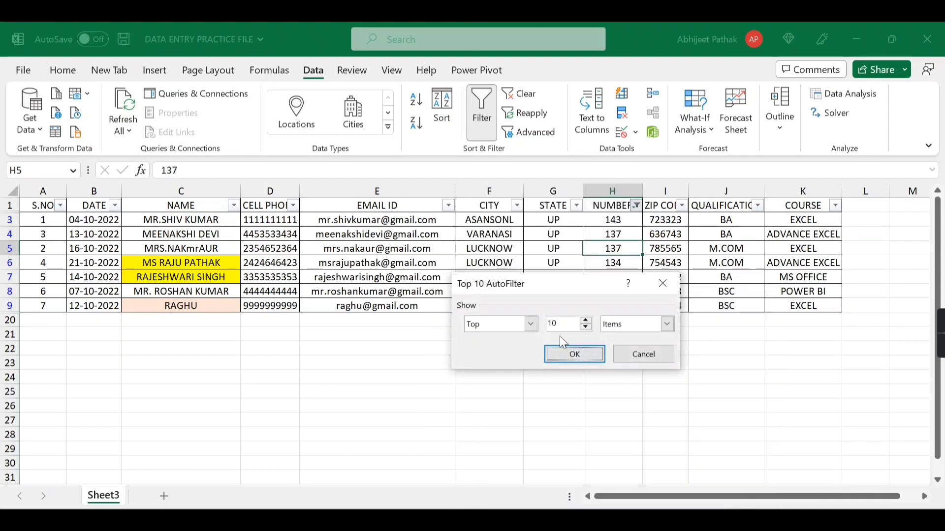
pyautogui.click(532, 329)
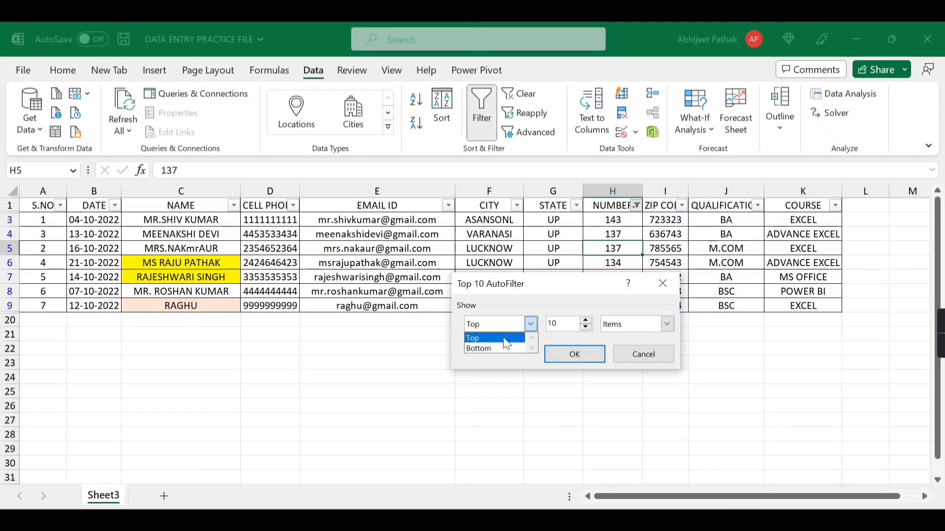
pyautogui.click(479, 336)
pyautogui.click(587, 326)
pyautogui.click(587, 327)
pyautogui.click(587, 326)
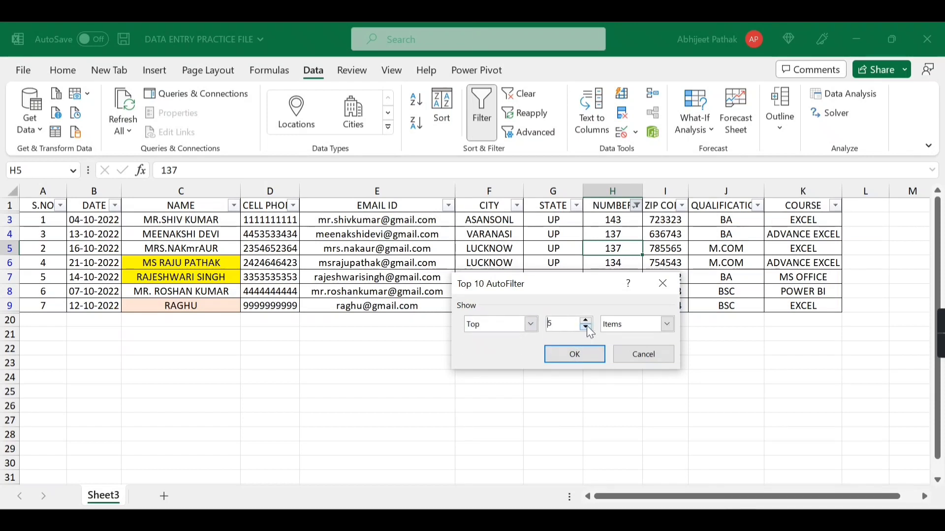
pyautogui.click(587, 327)
pyautogui.click(586, 326)
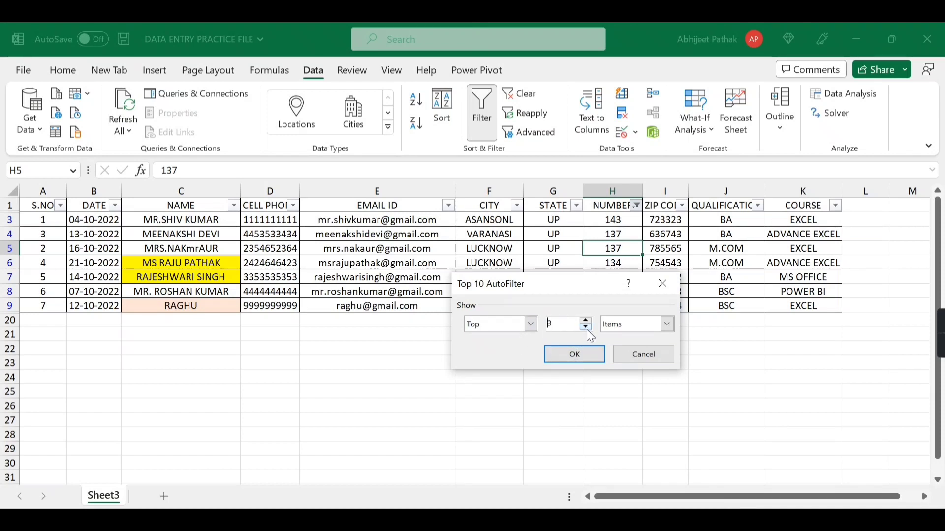
pyautogui.click(573, 356)
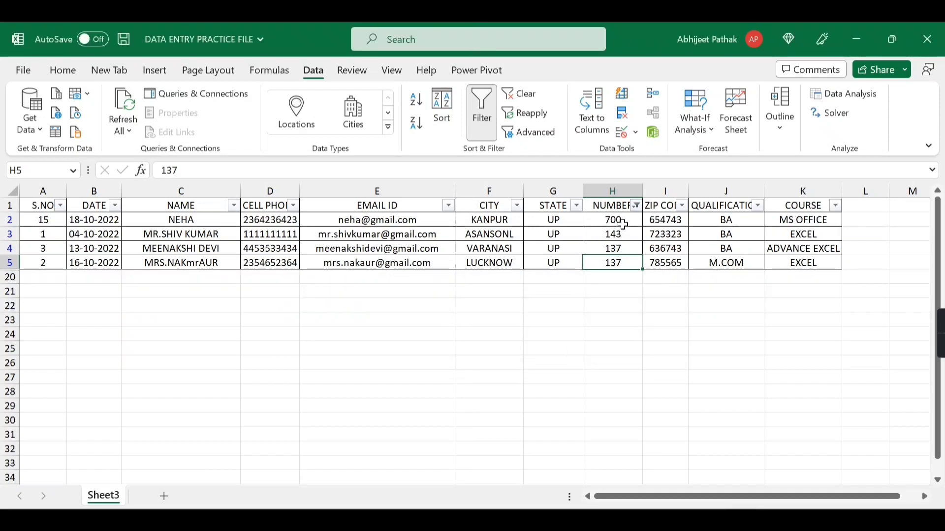
pyautogui.moveTo(611, 217); pyautogui.dragTo(628, 259)
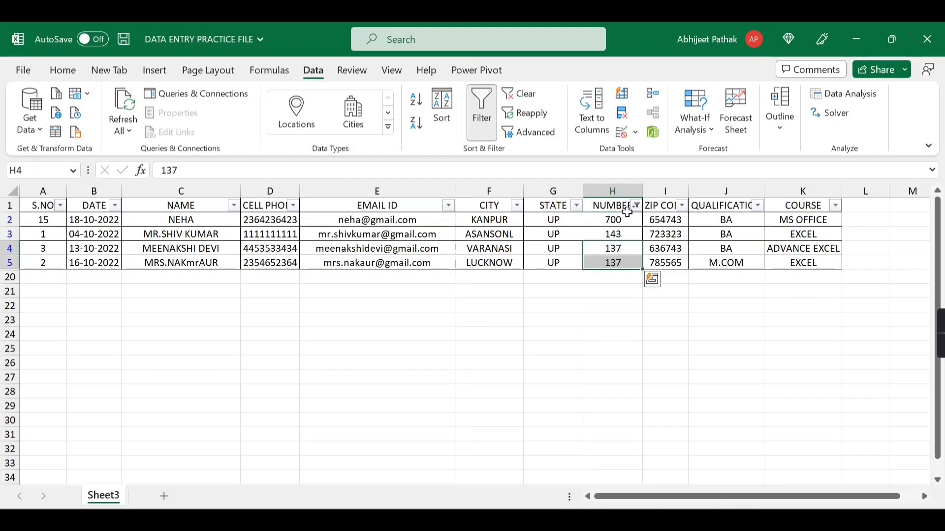
pyautogui.click(621, 218)
pyautogui.click(623, 235)
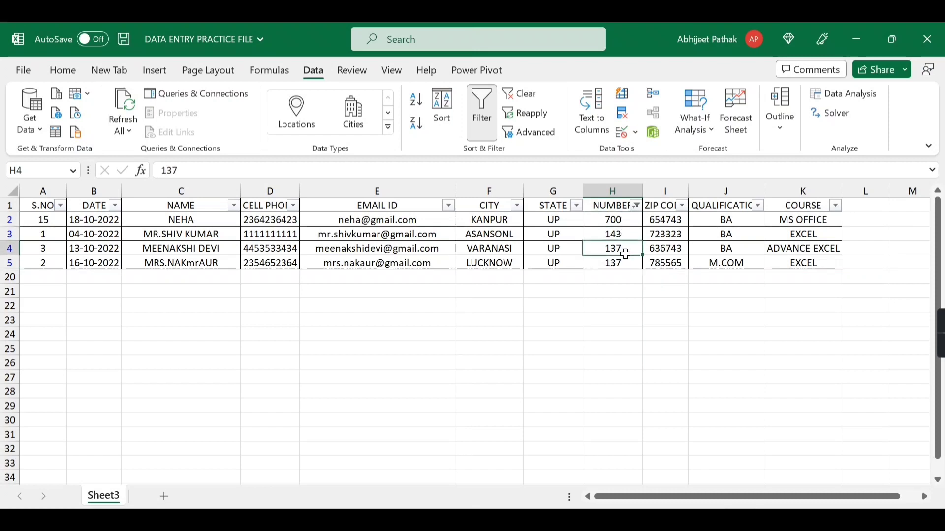
pyautogui.moveTo(624, 249); pyautogui.dragTo(626, 261)
# Step: Change the Top 10 filter on NUMBER to the bottom 3 items, and check the filtered numbers
pyautogui.click(638, 206)
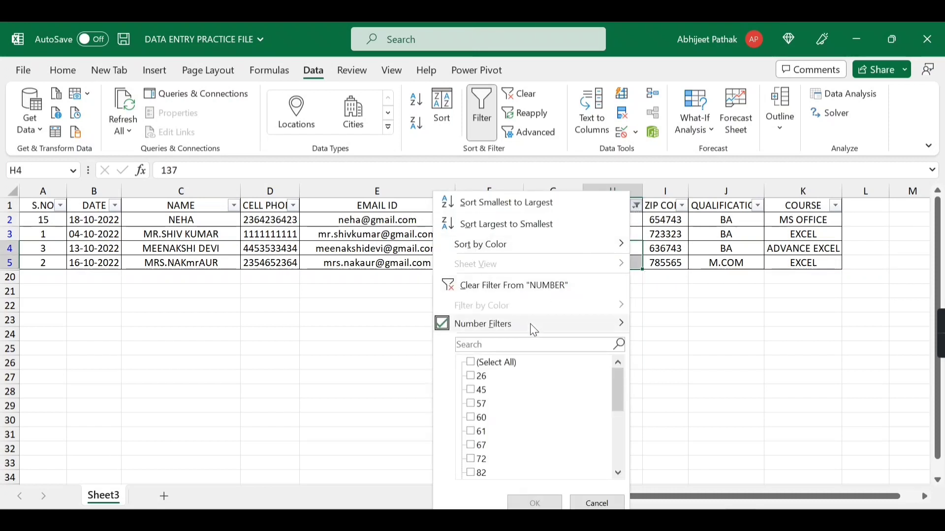
pyautogui.moveTo(530, 324)
pyautogui.click(676, 451)
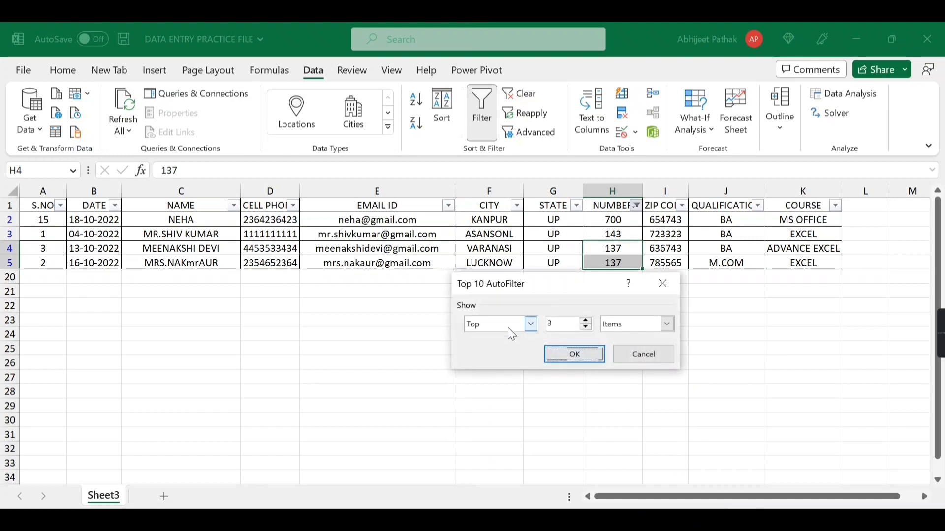
pyautogui.click(508, 326)
pyautogui.click(496, 349)
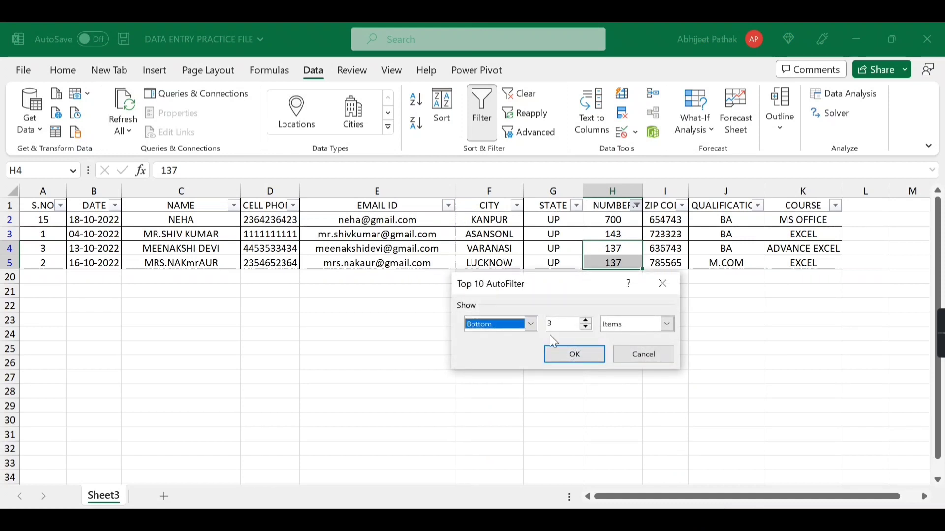
pyautogui.click(574, 356)
pyautogui.moveTo(613, 221); pyautogui.dragTo(612, 247)
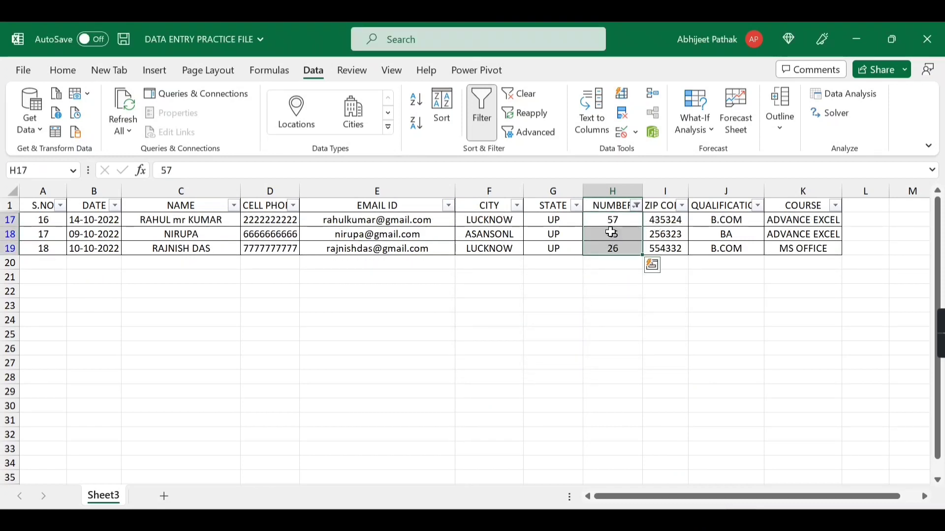
# Step: Clear the NUMBER filter by turning the table's header filters off and back on
pyautogui.click(637, 206)
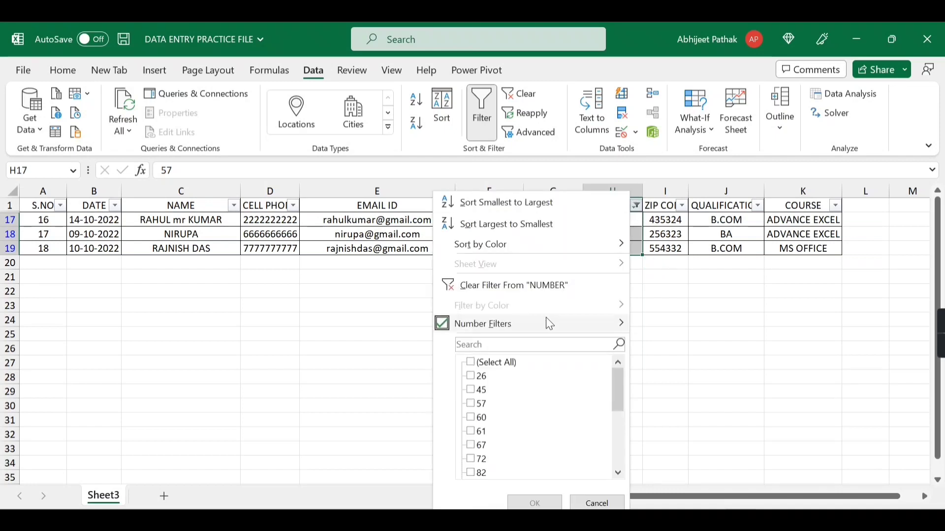
pyautogui.moveTo(543, 330)
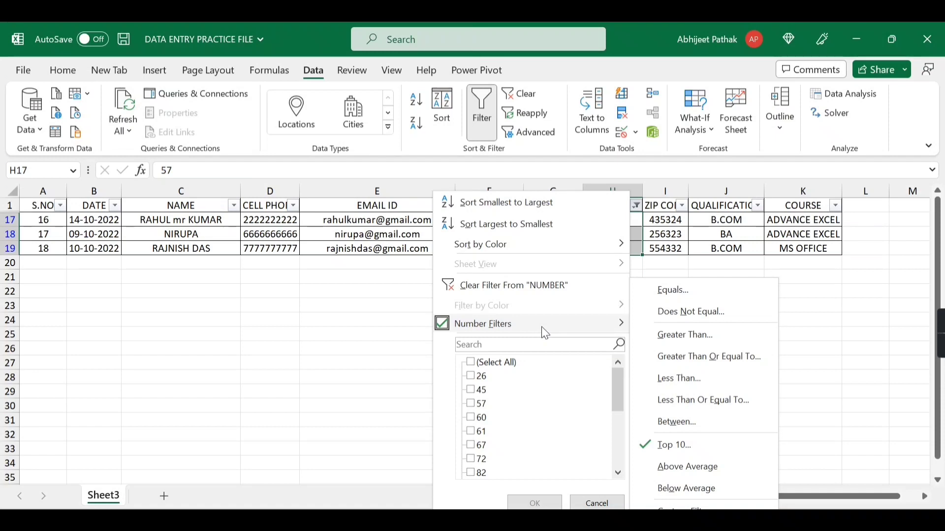
pyautogui.click(690, 468)
pyautogui.click(637, 205)
pyautogui.press('Escape')
pyautogui.click(606, 206)
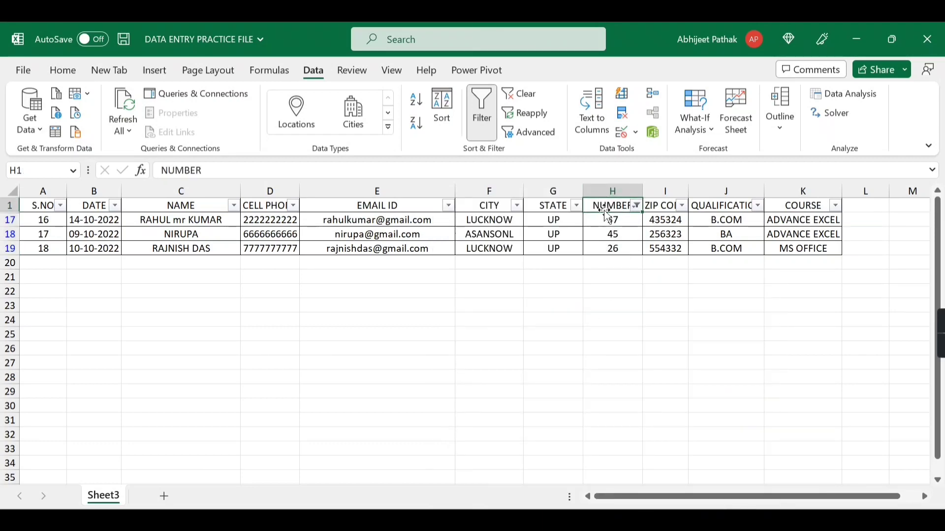
pyautogui.hotkey('ctrl', 'shift', 'l')
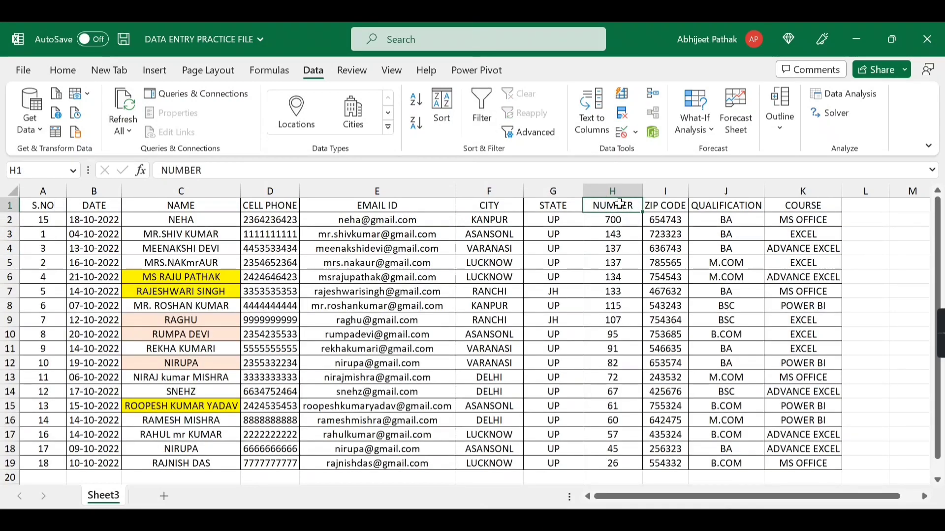
pyautogui.hotkey('ctrl', 'shift', 'l')
# Step: Calculate the average of the NUMBER values with =AVERAGE(H2:H19) in cell H21
pyautogui.moveTo(638, 220); pyautogui.dragTo(638, 464)
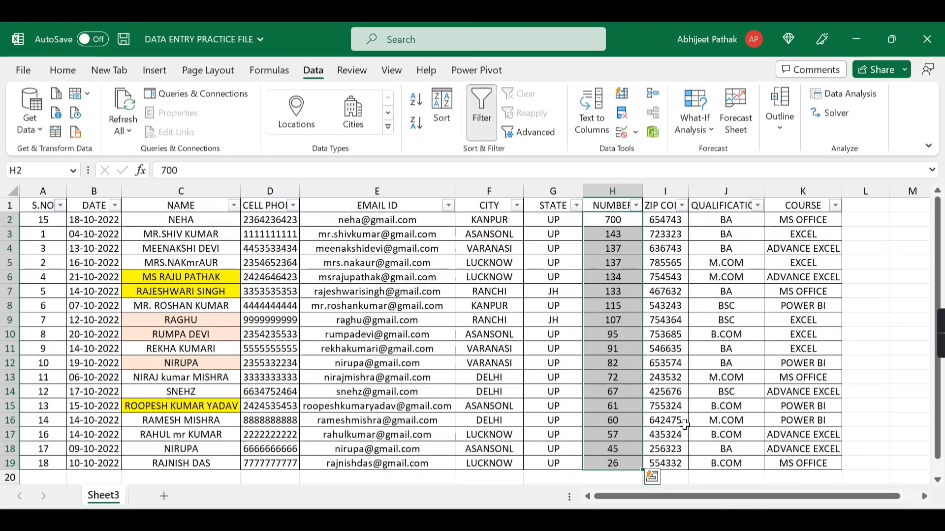
pyautogui.scroll(-2, 684, 422)
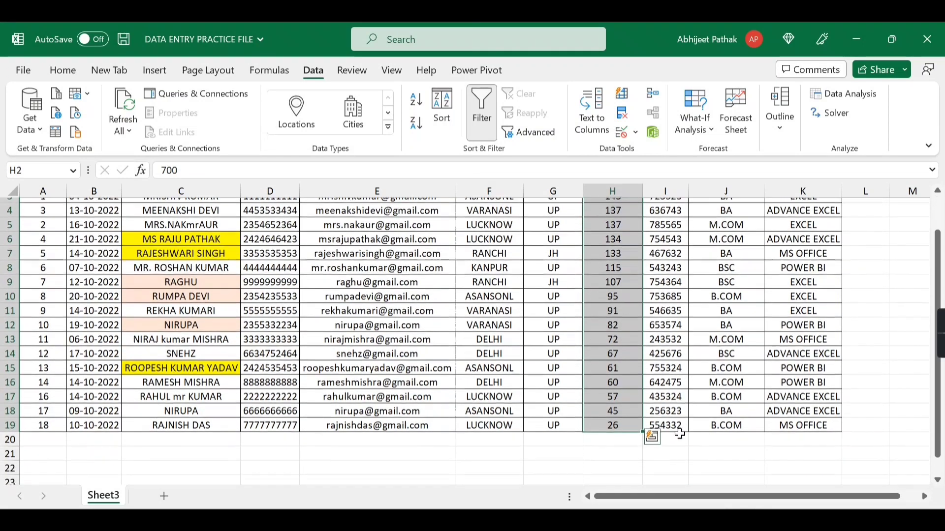
pyautogui.click(630, 433)
pyautogui.write('=avee')
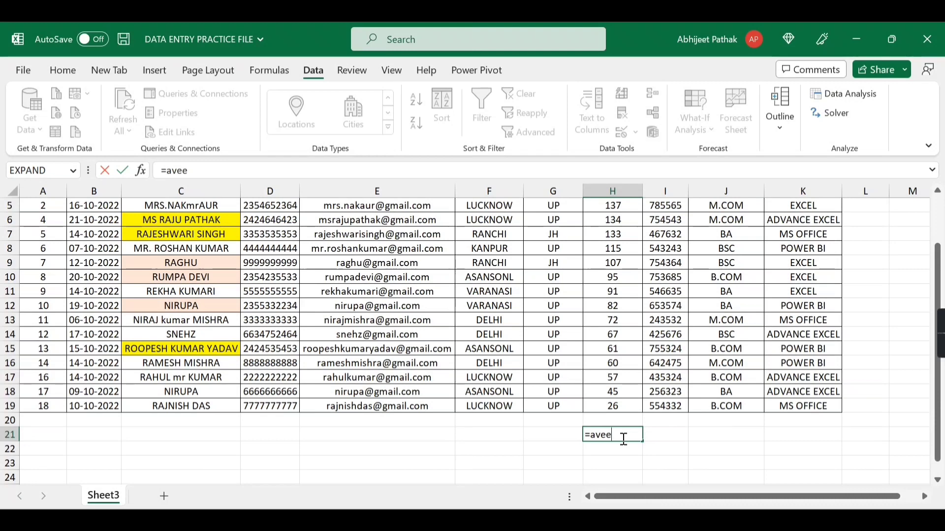
pyautogui.press('BackSpace')
pyautogui.write('r')
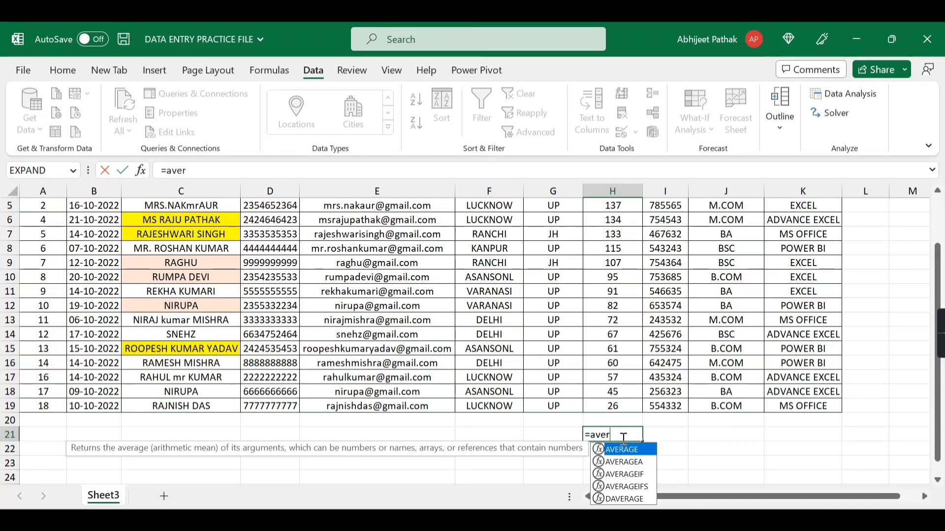
pyautogui.press('Tab')
pyautogui.press('Up')
pyautogui.press('Up')
pyautogui.hotkey('ctrl', 'Up')
pyautogui.press('Down')
pyautogui.hotkey('ctrl', 'shift', 'Down')
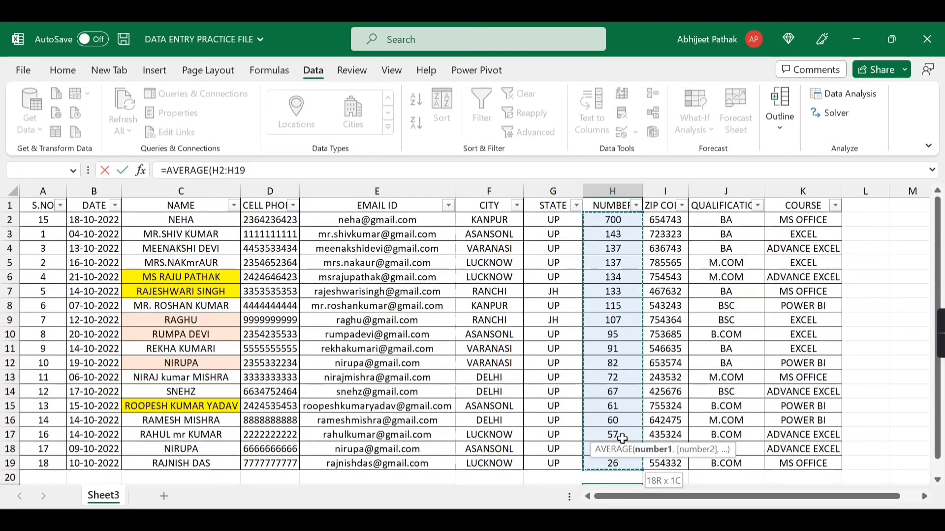
pyautogui.press('Return')
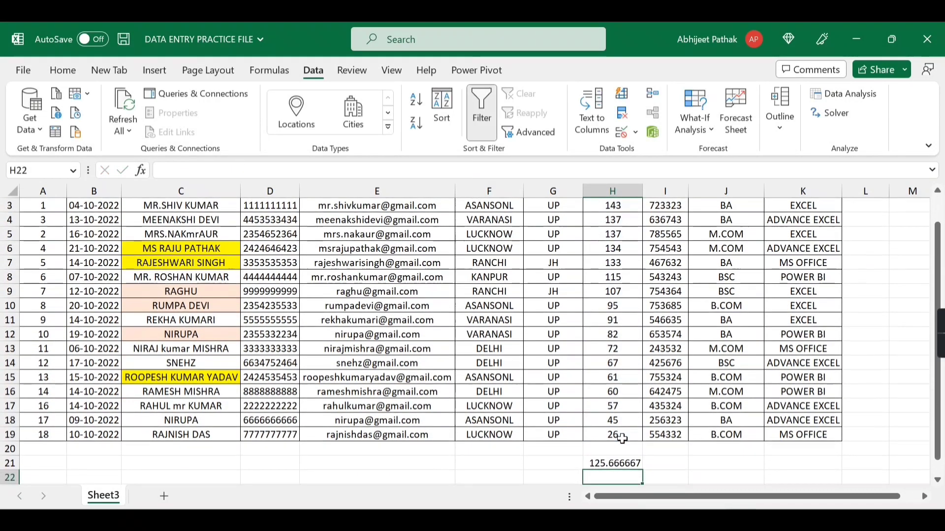
# Step: Delete the average in H21, apply an Above Average filter to NUMBER, and check the filtered numbers
pyautogui.click(635, 462)
pyautogui.press('Delete')
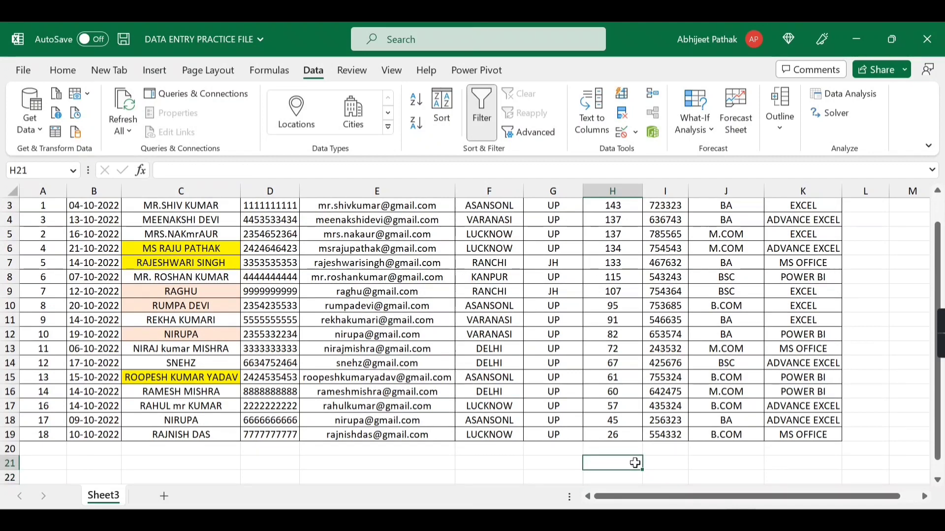
pyautogui.scroll(1, 633, 295)
pyautogui.click(636, 206)
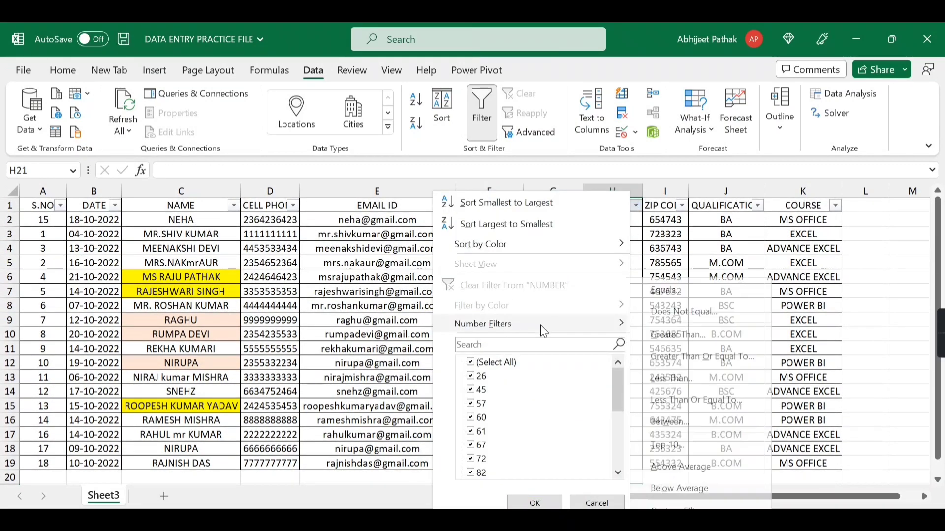
pyautogui.click(690, 471)
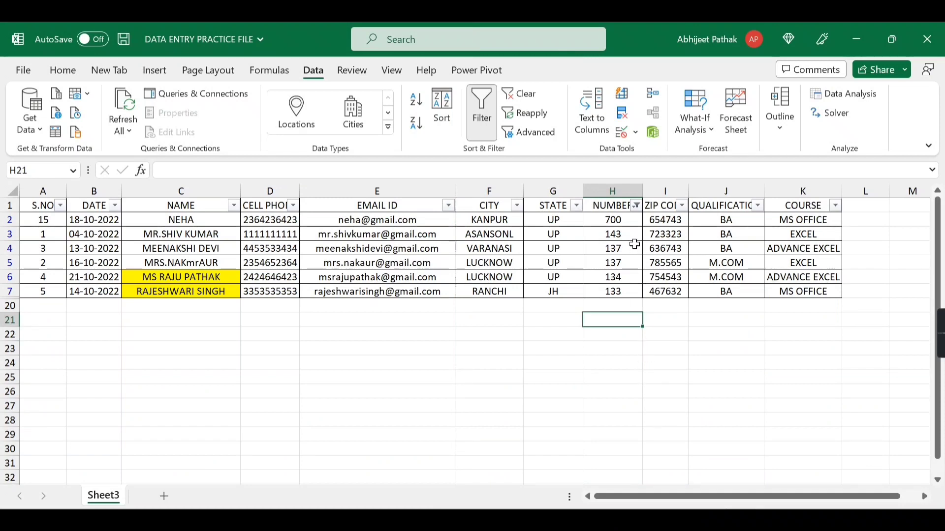
pyautogui.moveTo(629, 219); pyautogui.dragTo(618, 290)
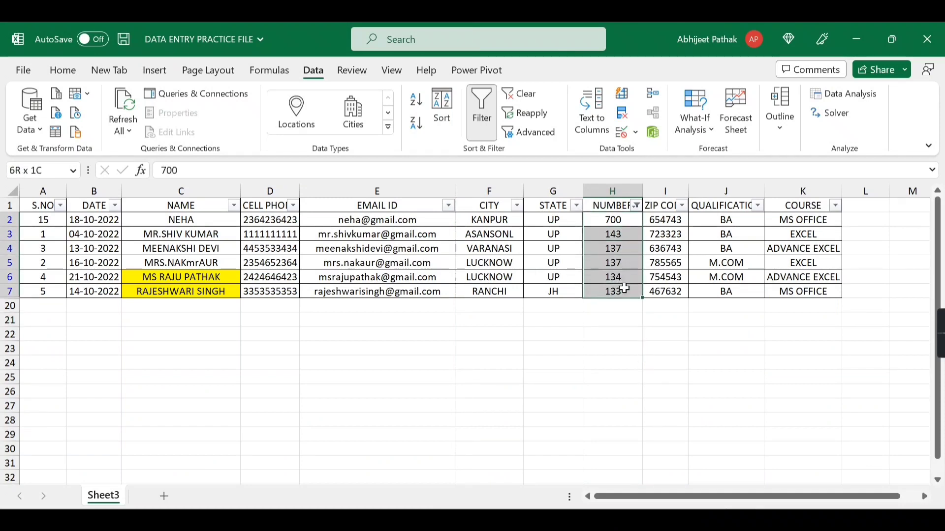
pyautogui.click(621, 222)
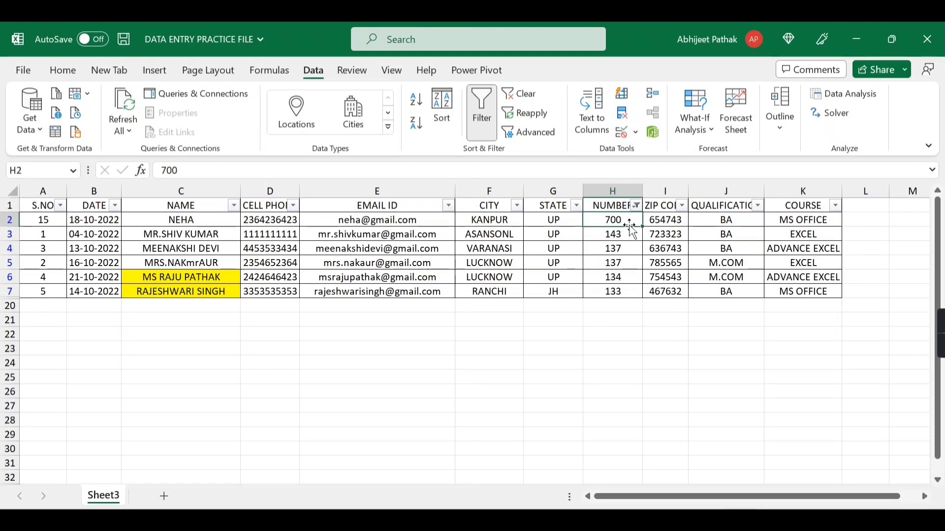
pyautogui.moveTo(631, 228); pyautogui.dragTo(609, 200)
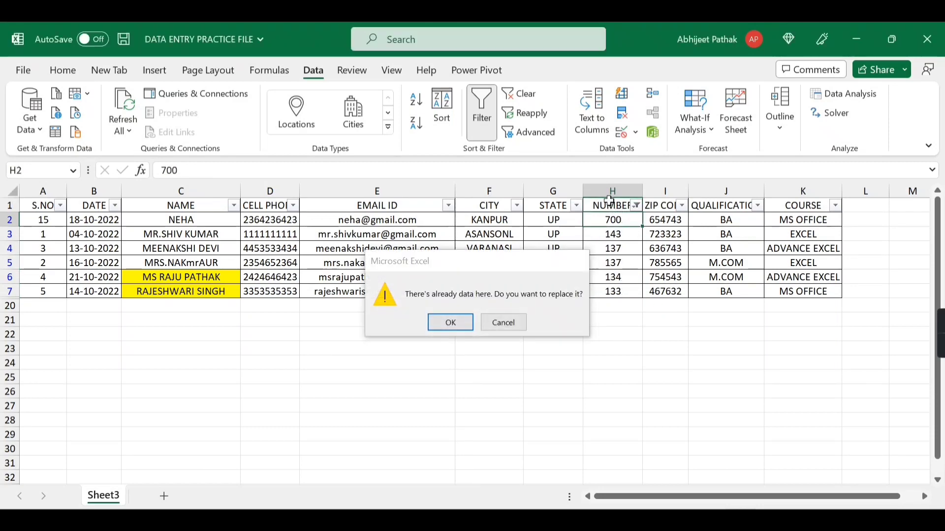
pyautogui.press('Escape')
# Step: Clear the Above Average filter by turning the table's header filters off and back on, reviewing the full set of NUMBER values in between
pyautogui.press('Up')
pyautogui.hotkey('ctrl', 'shift', 'l')
pyautogui.press('Down')
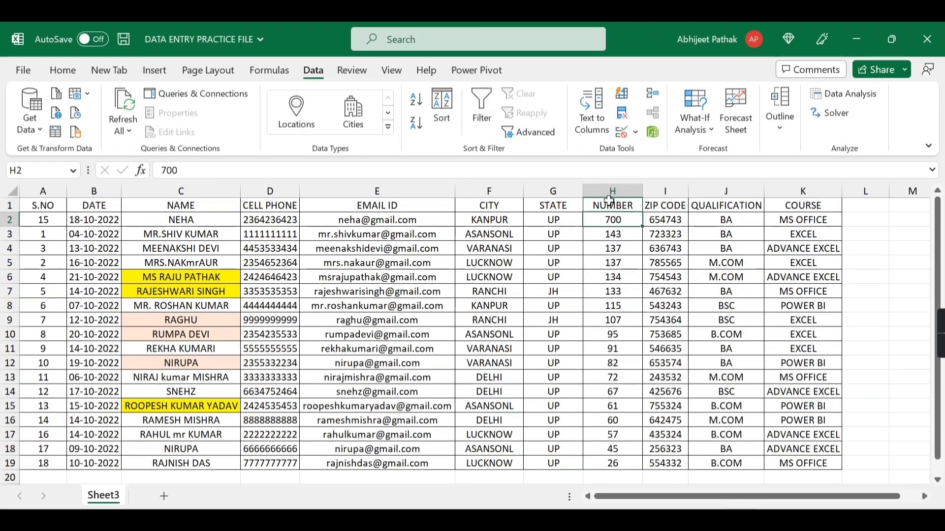
pyautogui.hotkey('ctrl', 'shift', 'Down')
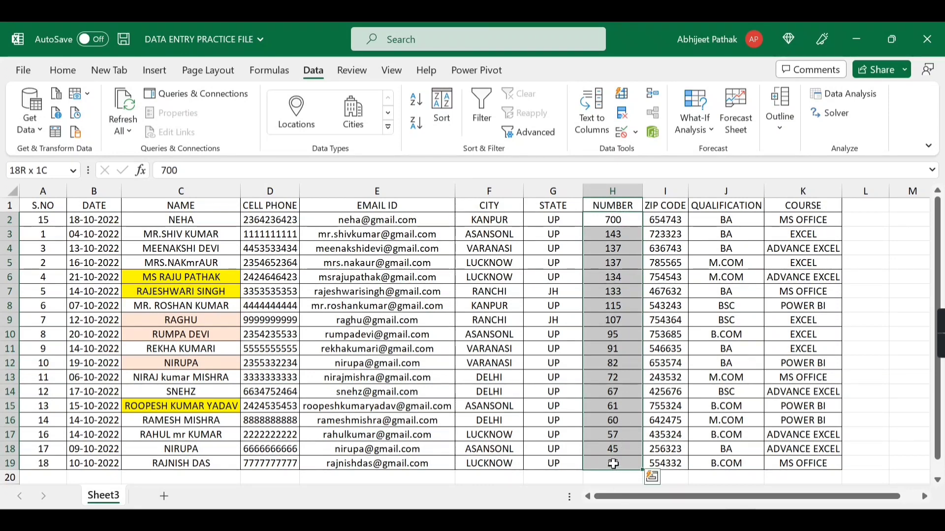
pyautogui.click(612, 207)
pyautogui.hotkey('ctrl', 'shift', 'l')
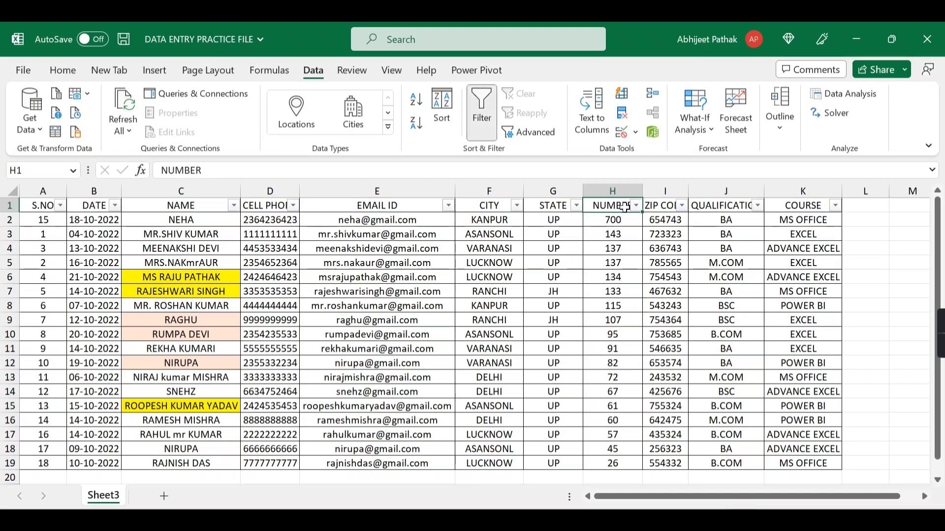
# Step: Apply a Below Average filter to NUMBER, check the filtered rows, and undo the filter
pyautogui.click(636, 206)
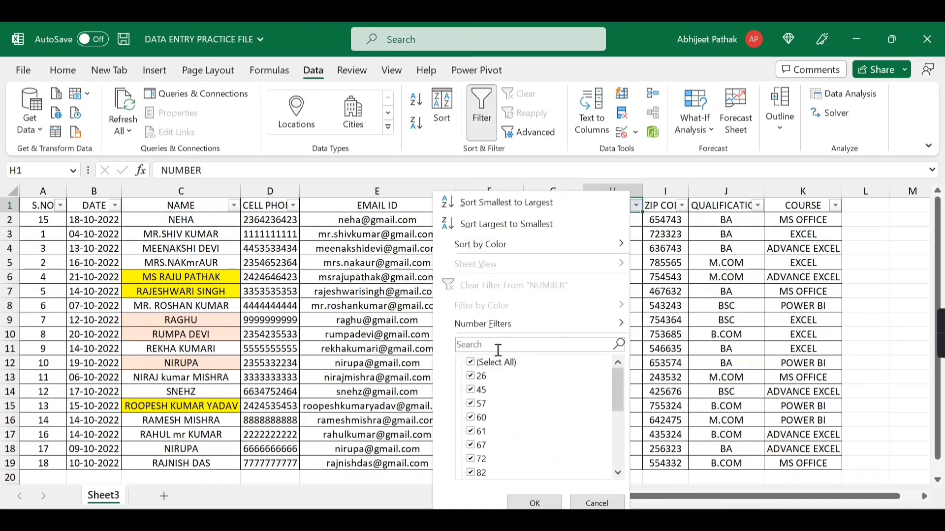
pyautogui.moveTo(533, 324)
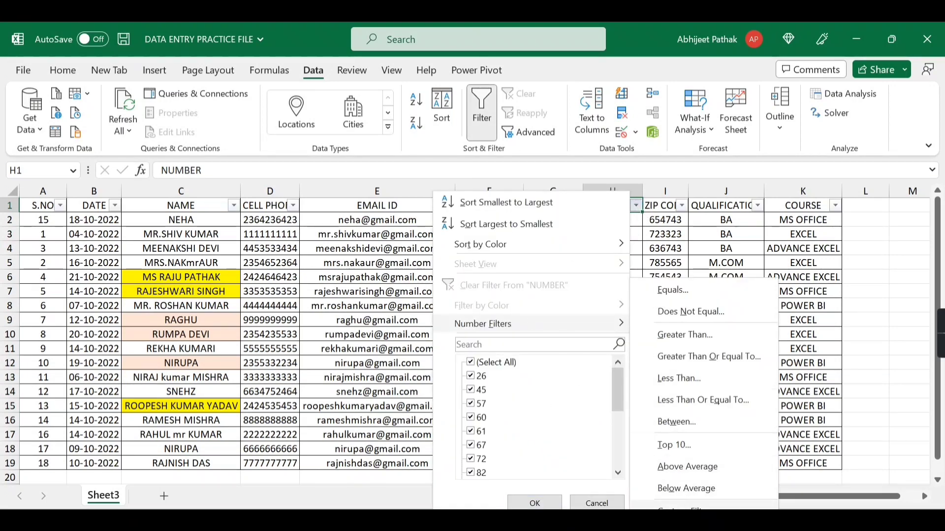
pyautogui.click(692, 490)
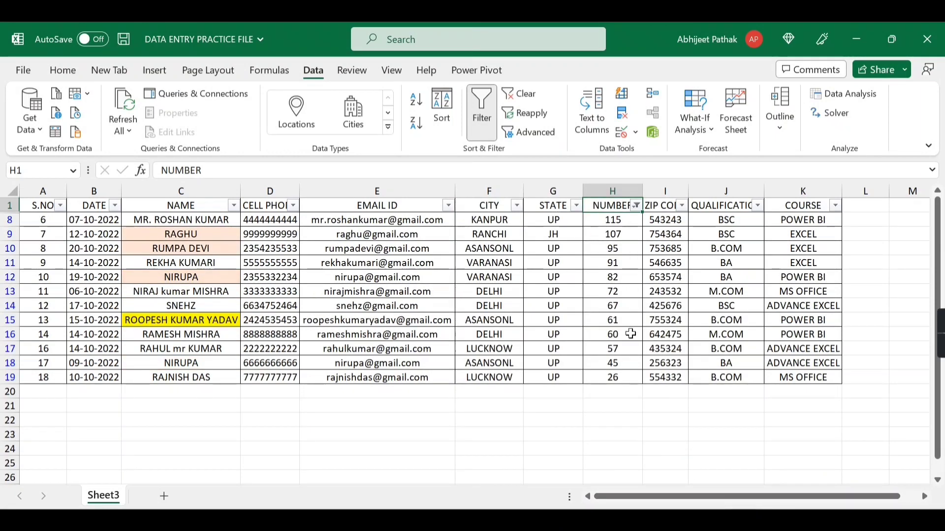
pyautogui.hotkey('ctrl', 'z')
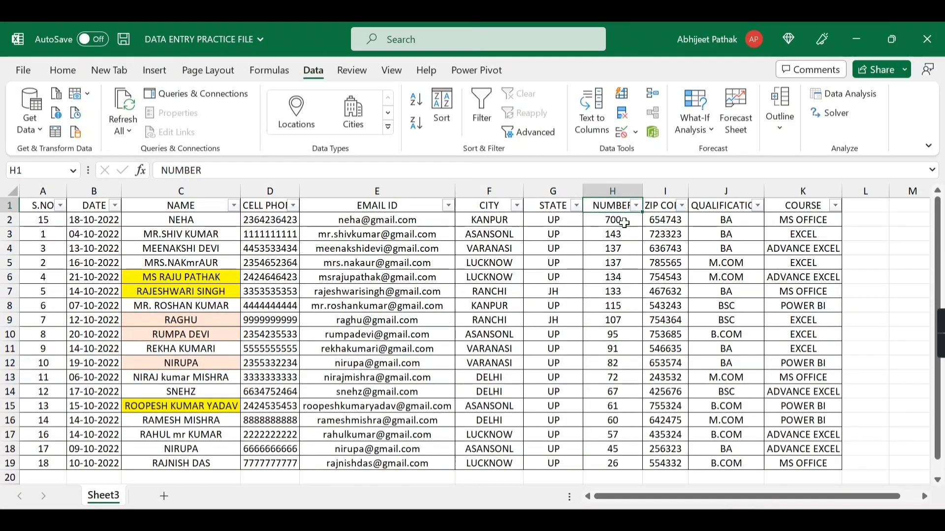
# Step: Open the custom filter settings for NUMBER and examine the available comparison conditions from equals to does not contain
pyautogui.click(636, 206)
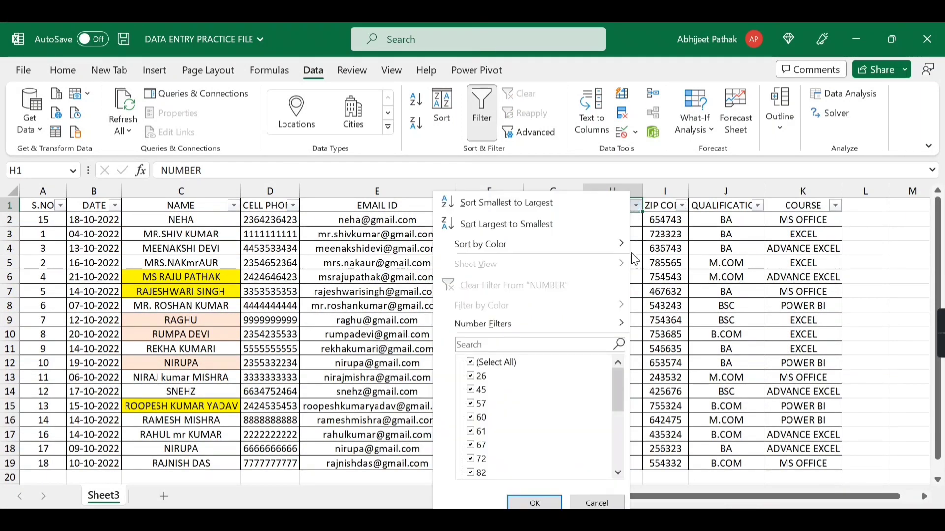
pyautogui.moveTo(549, 326)
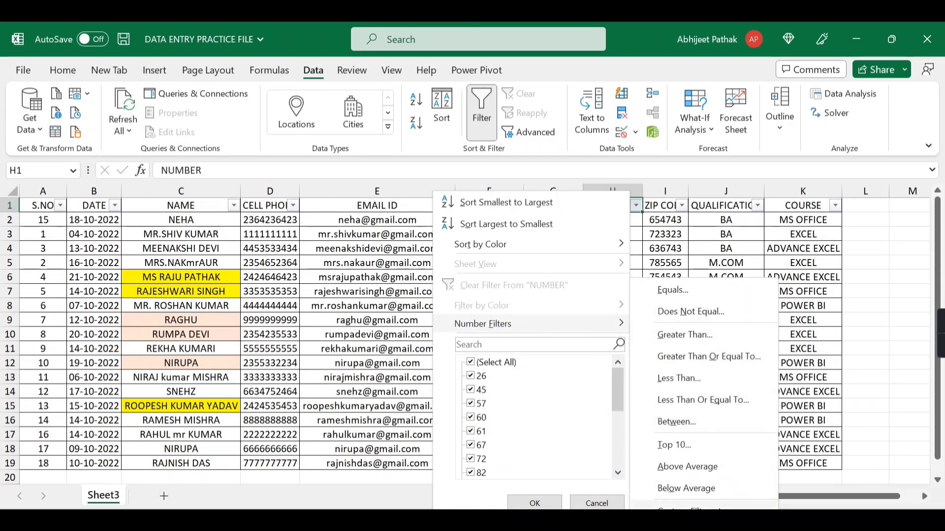
pyautogui.click(683, 507)
pyautogui.click(456, 330)
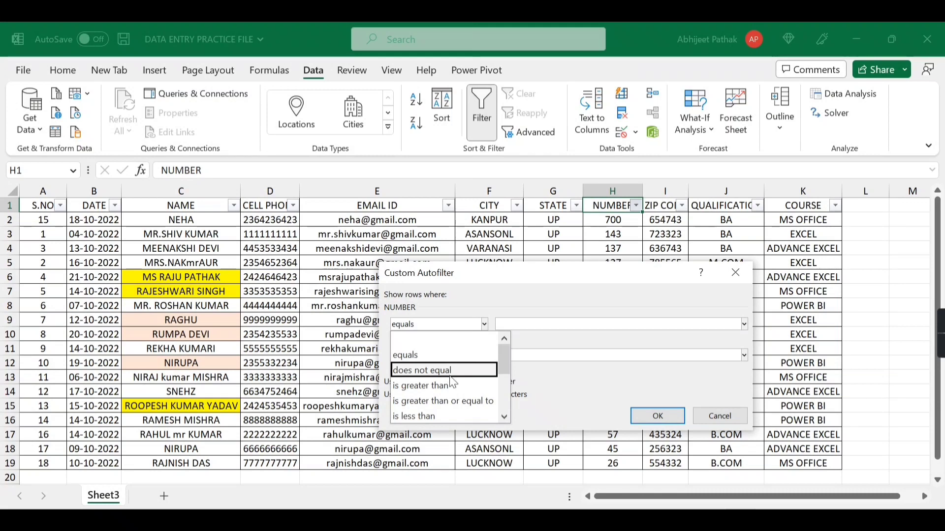
pyautogui.scroll(-1, 451, 397)
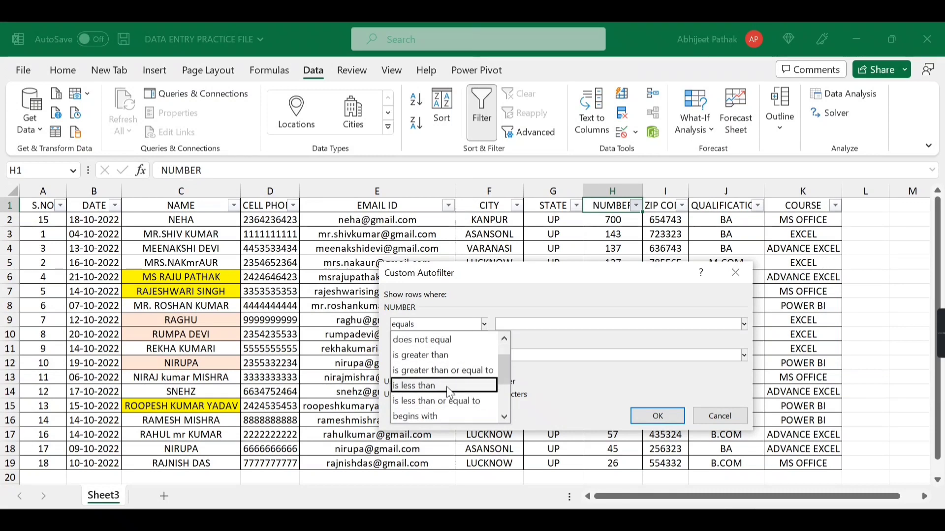
pyautogui.scroll(-2, 455, 411)
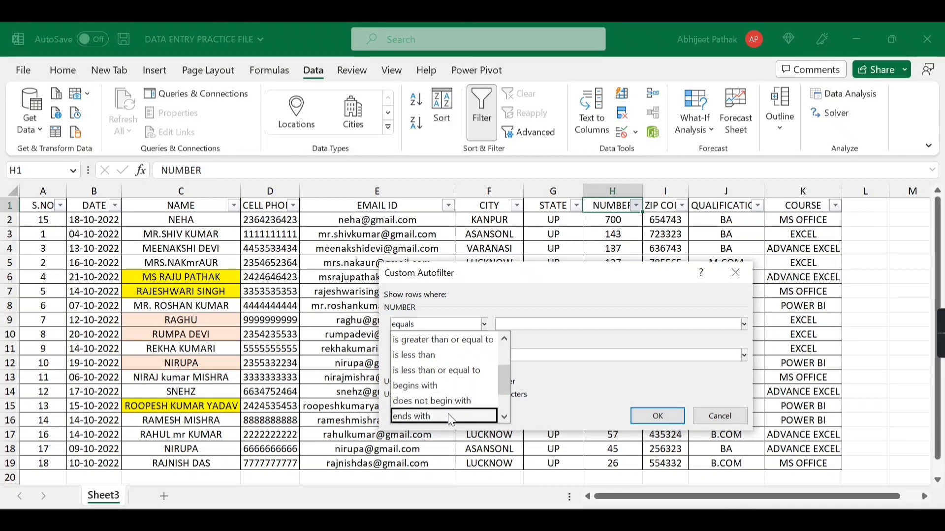
pyautogui.scroll(-1, 457, 418)
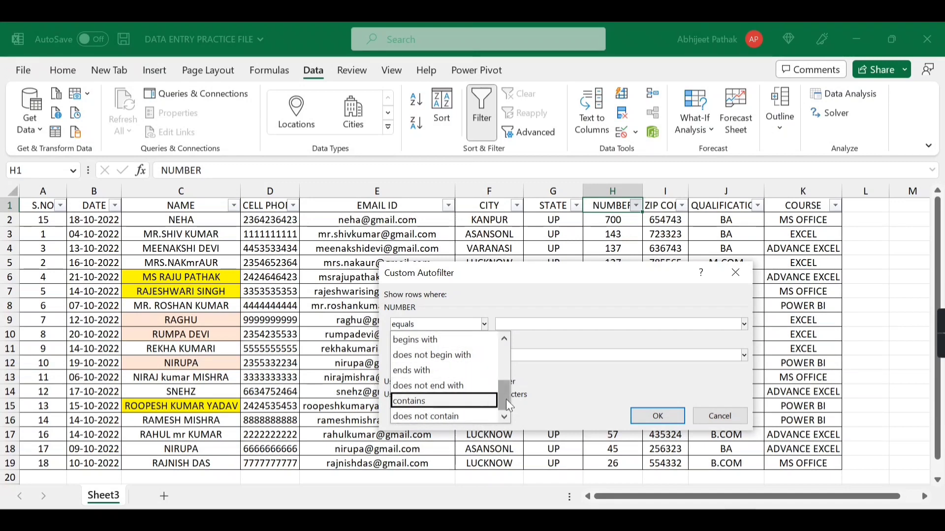
pyautogui.click(586, 302)
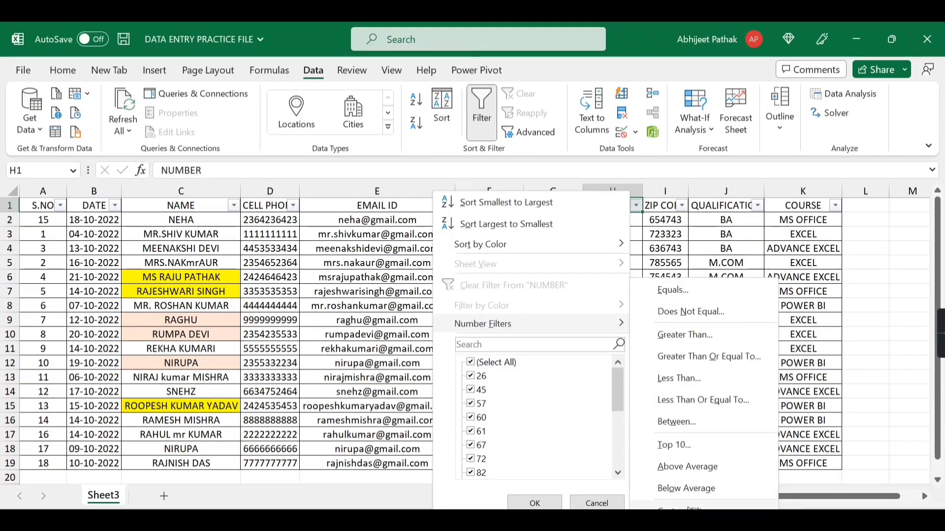